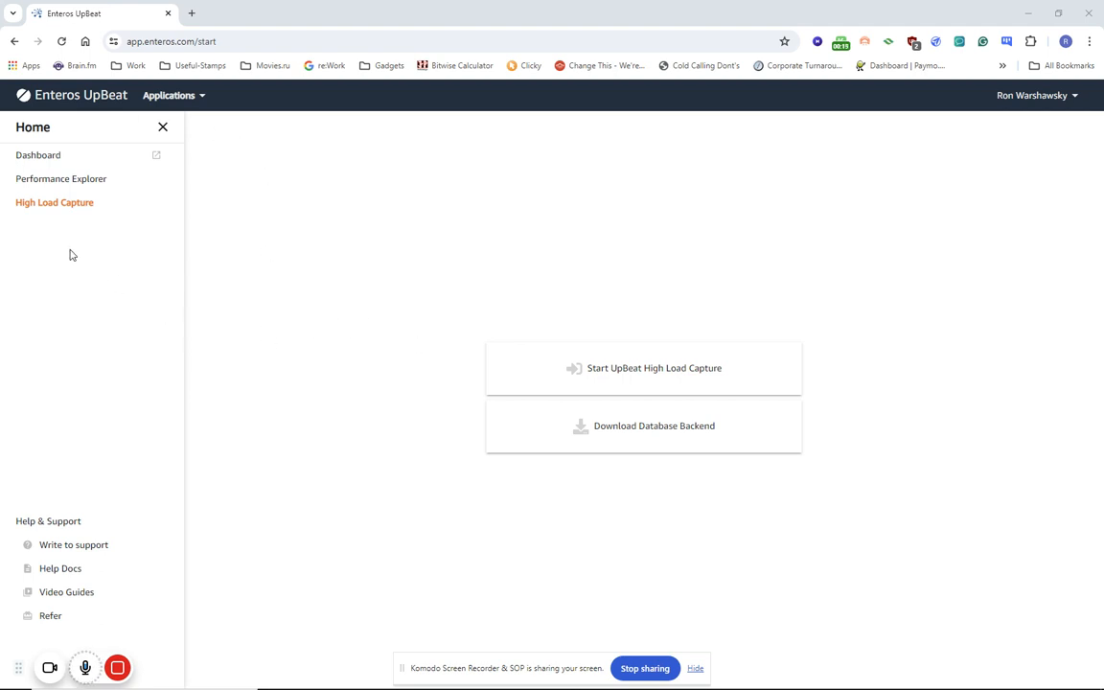
# - Start UpBeat High Load Capture and begin adding a new target using Quick Target Setup
pyautogui.click(595, 373)
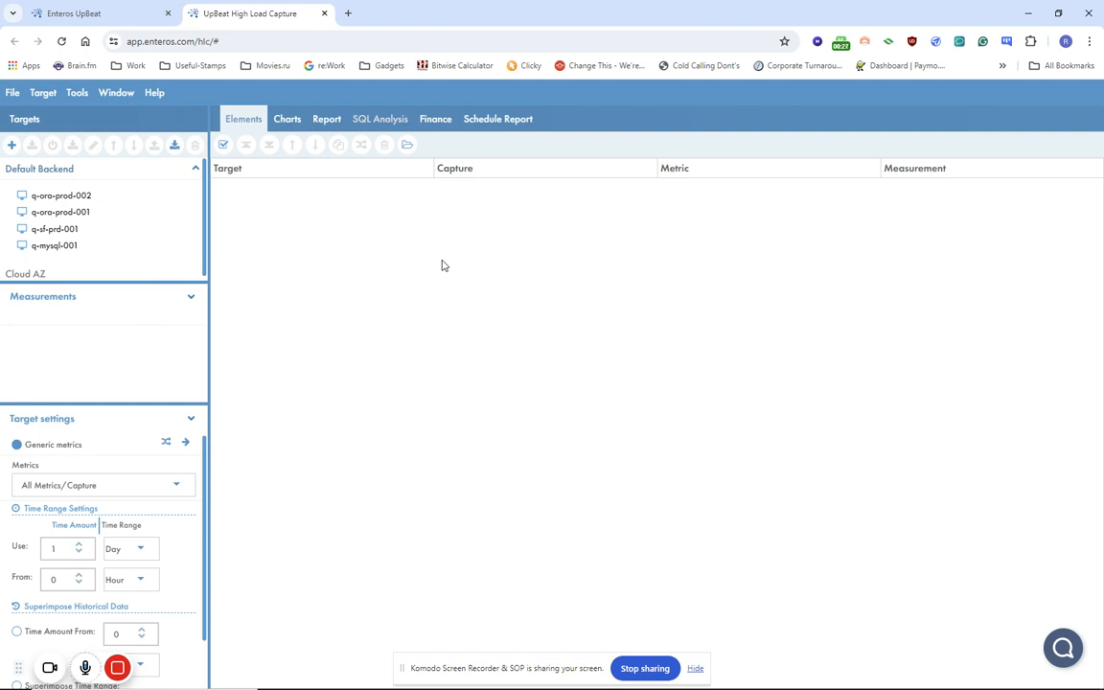
pyautogui.click(13, 147)
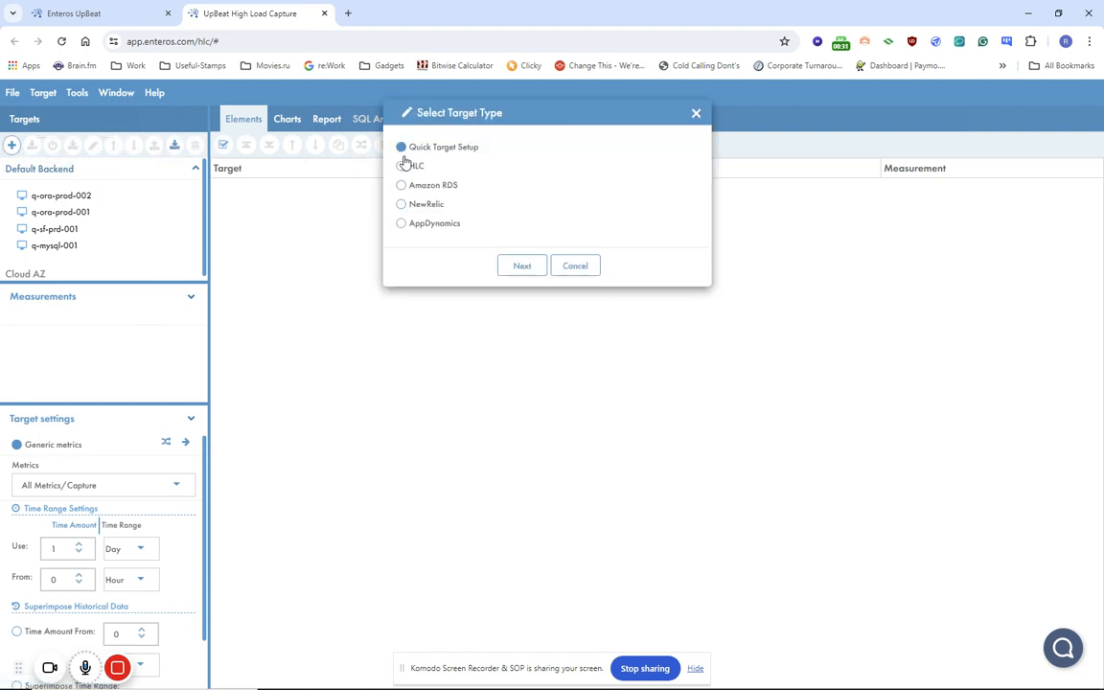
pyautogui.click(529, 266)
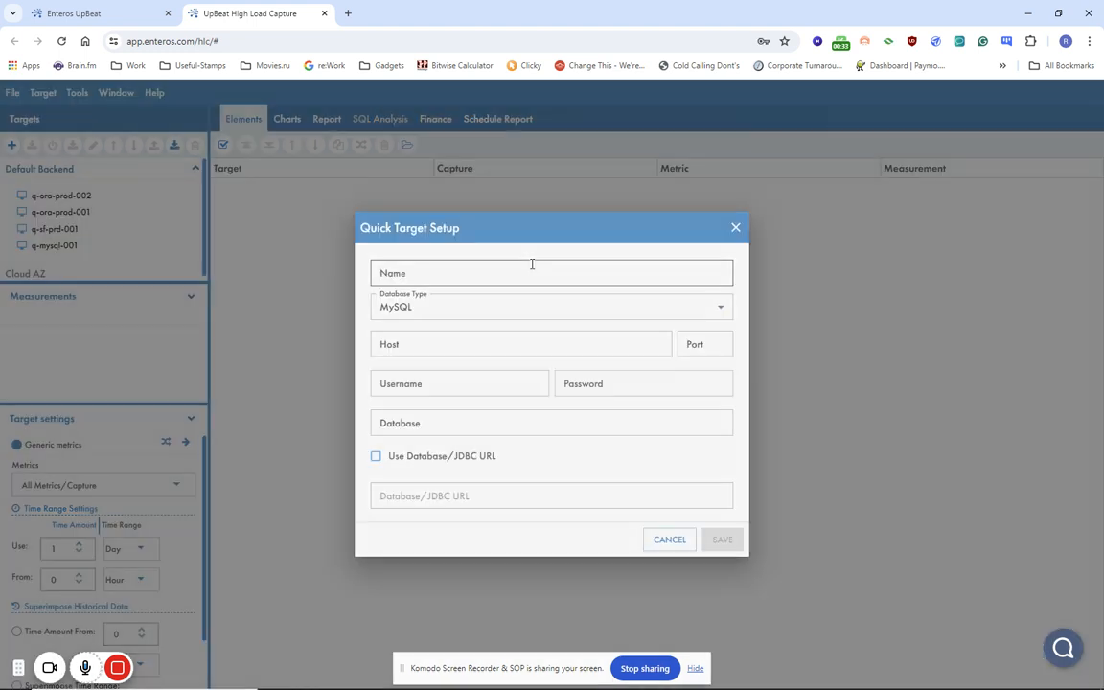
# - Name the new target q-sqls-001 and set its database type to Microsoft SQL Server
pyautogui.click(624, 272)
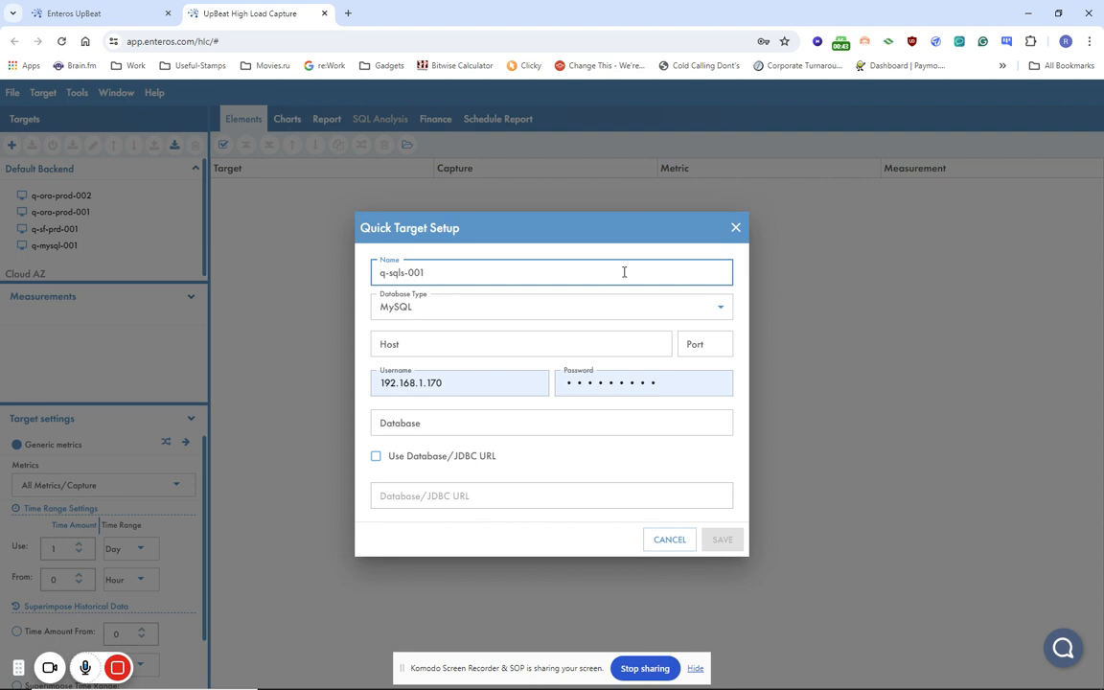
pyautogui.click(439, 315)
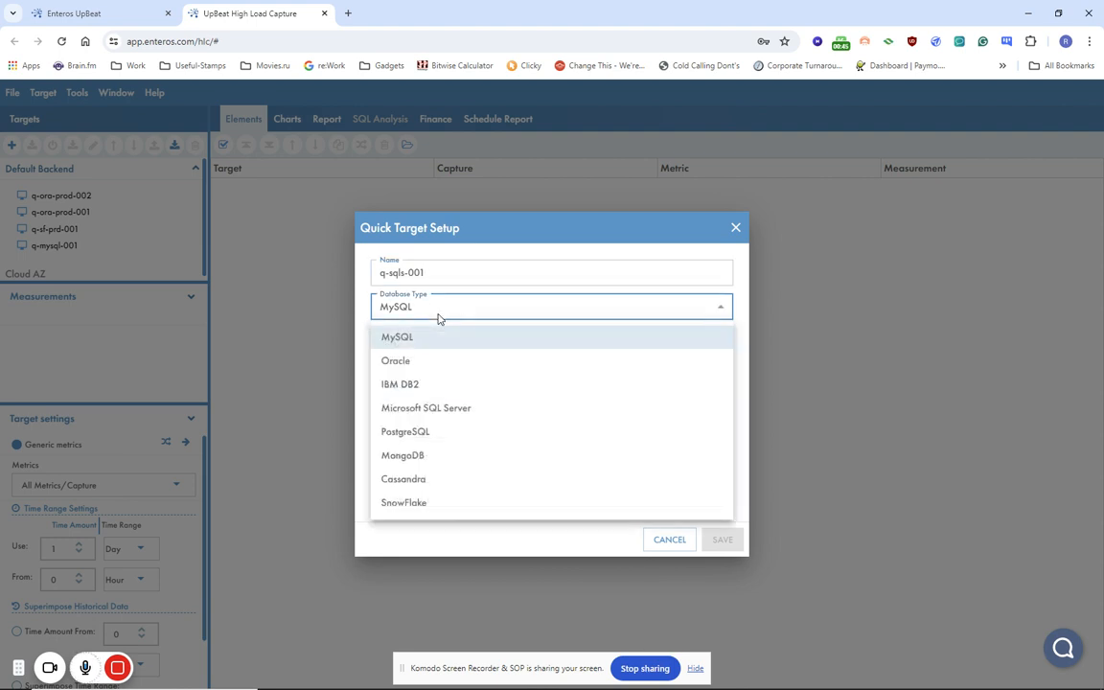
pyautogui.click(422, 407)
# - Fill in the target's connection with host 192.168.1.170, port 1434, username sa and the account password
pyautogui.click(458, 349)
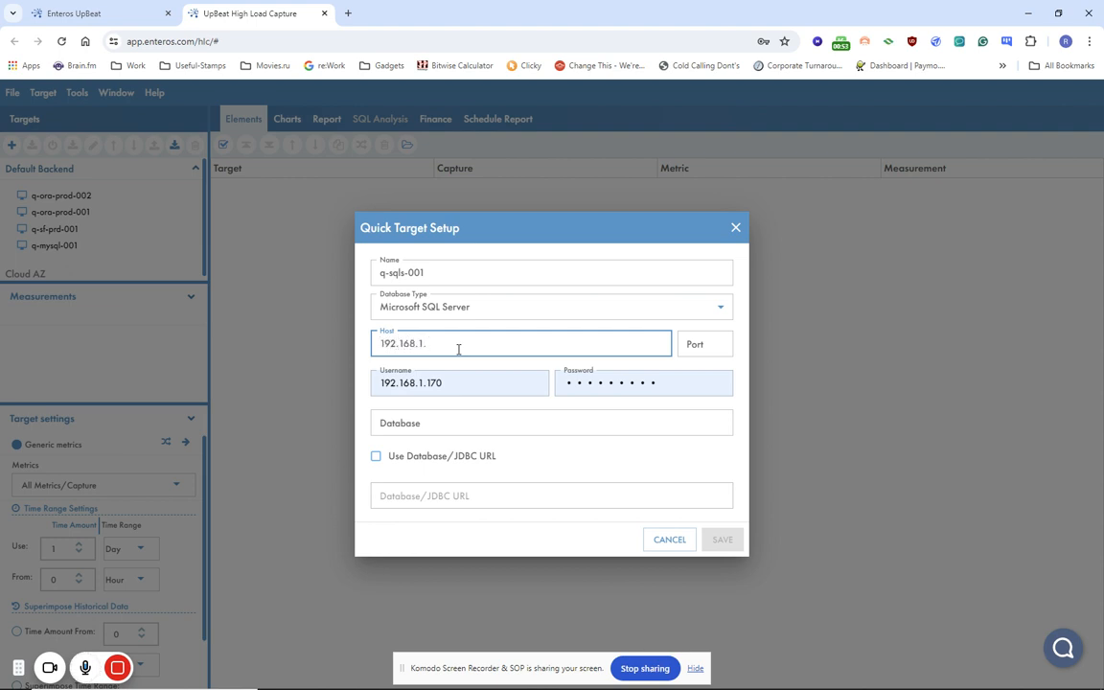
pyautogui.press('Tab')
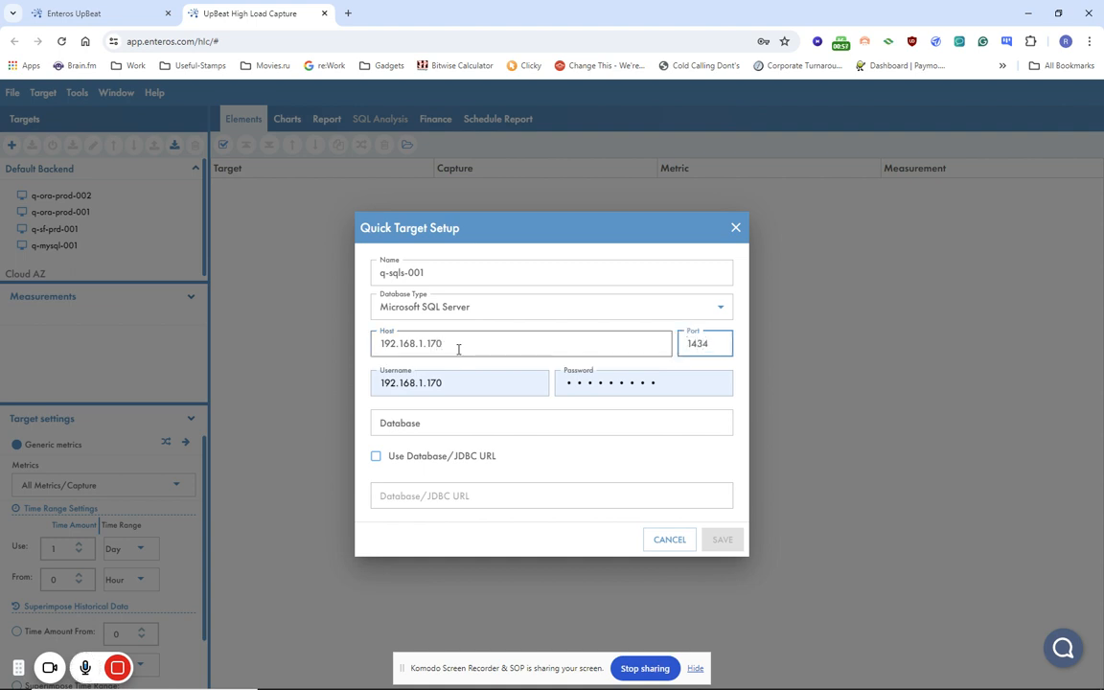
pyautogui.press('Tab')
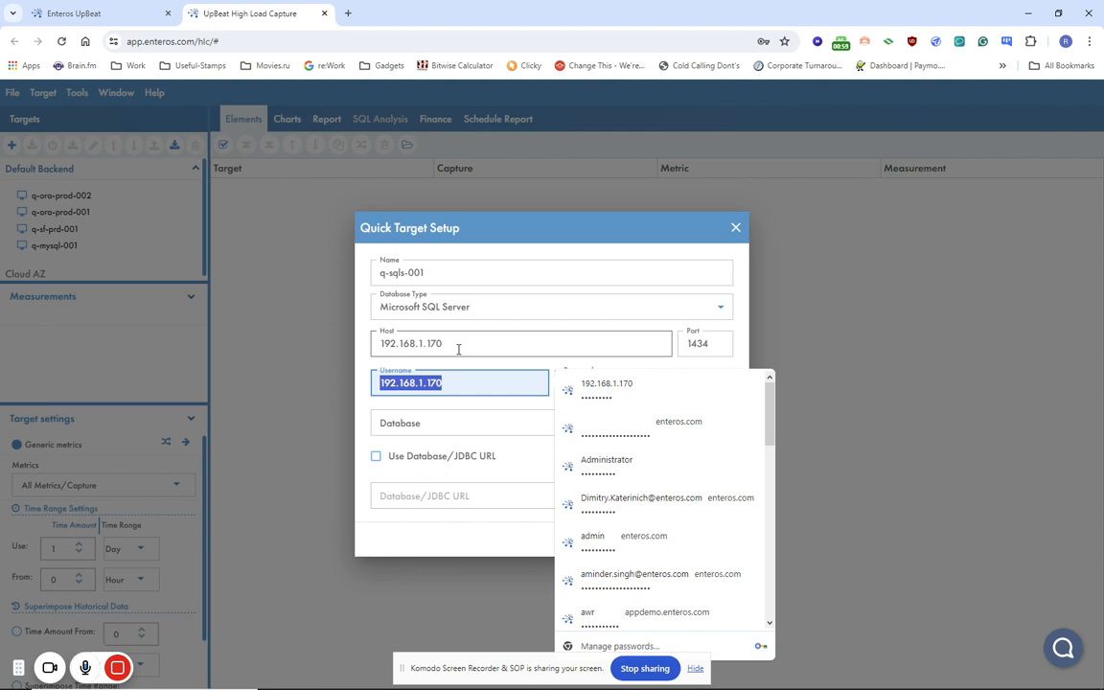
pyautogui.write('sa')
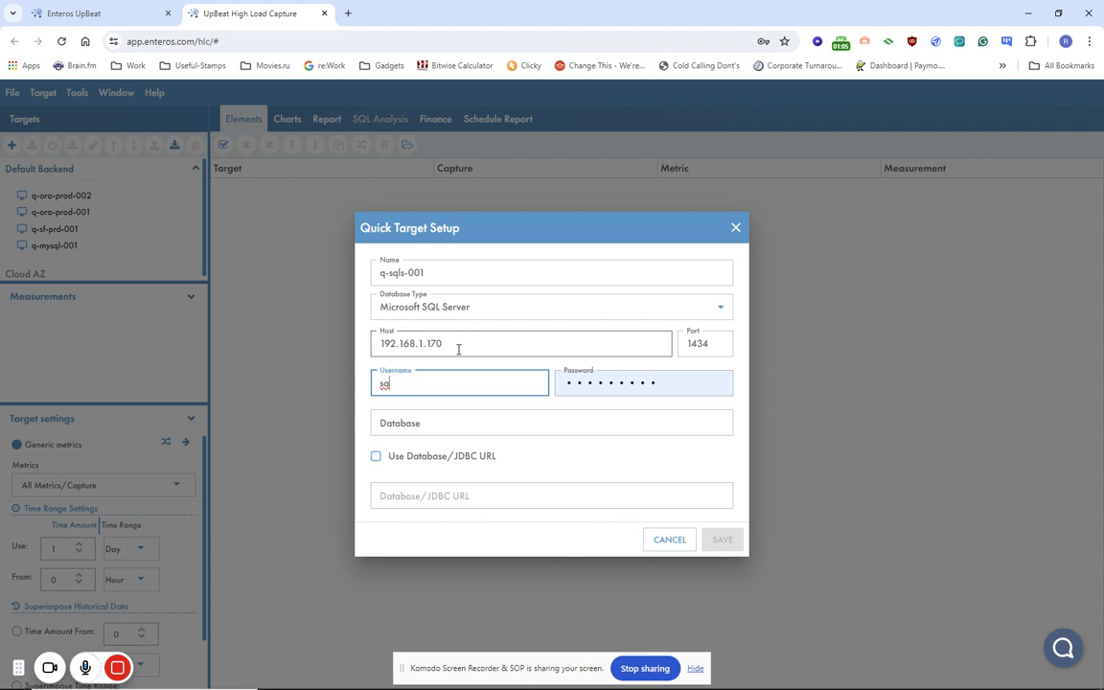
pyautogui.press('Tab')
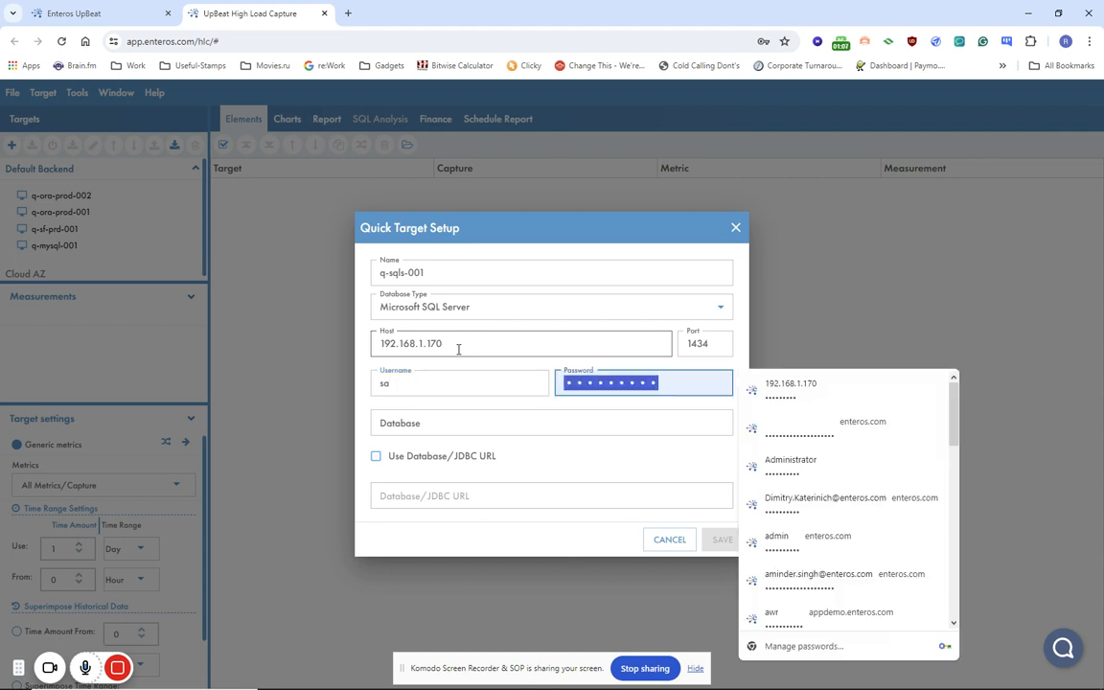
pyautogui.write('*****')
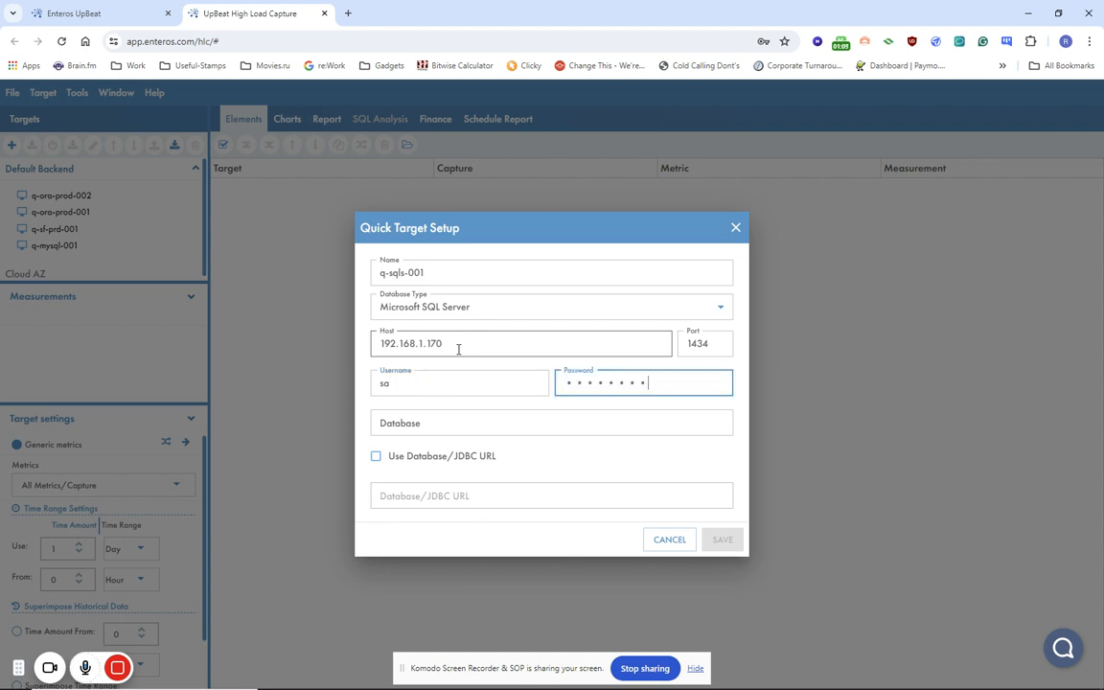
# - Set the target's database to hlc and save the new target
pyautogui.click(467, 422)
pyautogui.write('hlc')
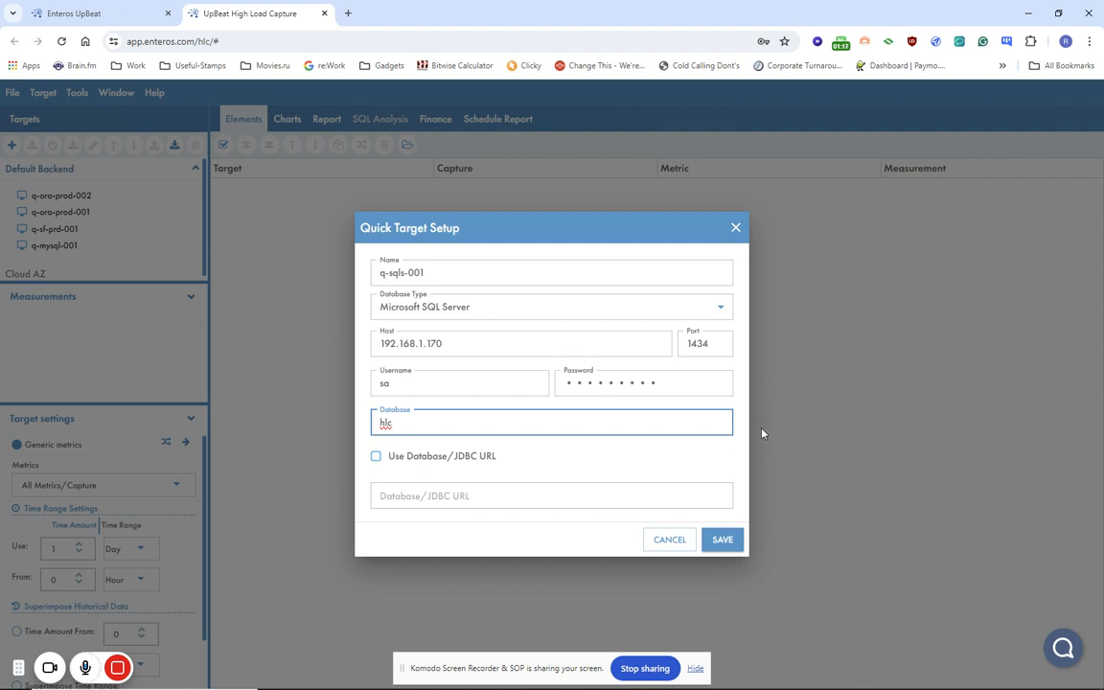
pyautogui.click(724, 541)
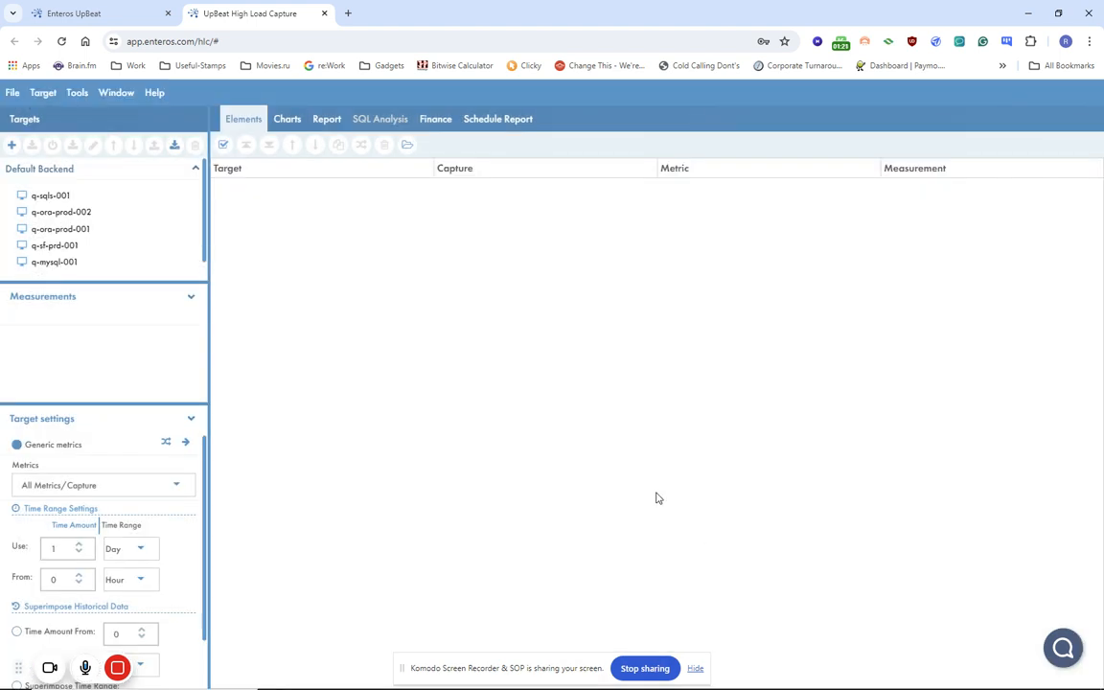
# - Deploy and start the data collector for the q-sqls-001 target
pyautogui.rightClick(46, 201)
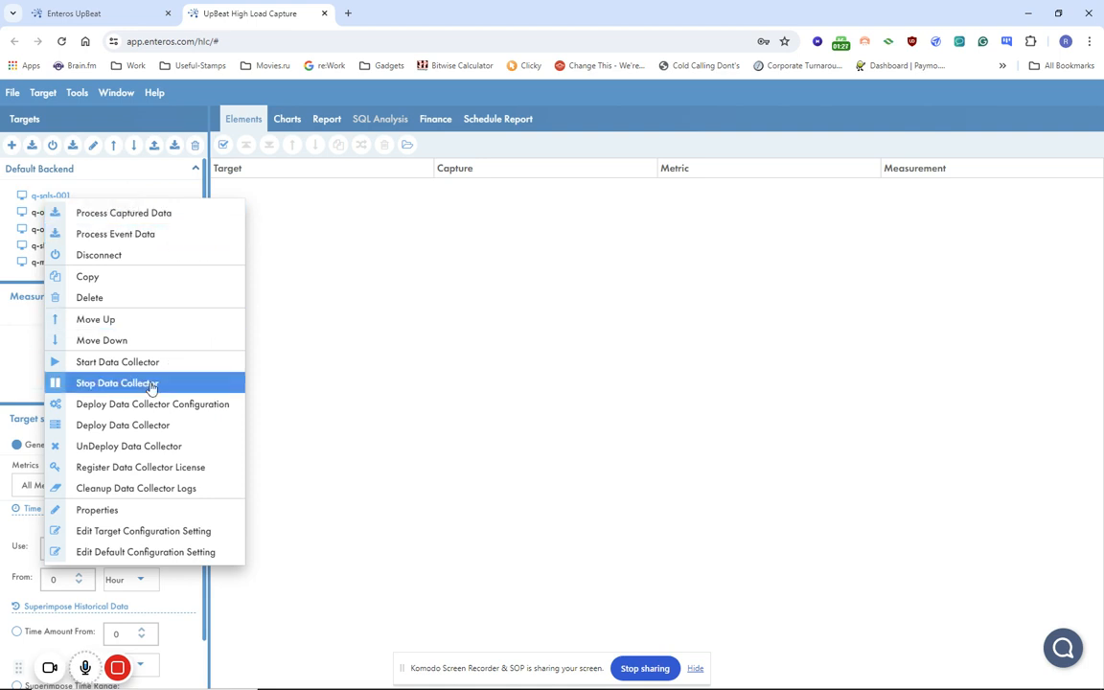
pyautogui.click(141, 429)
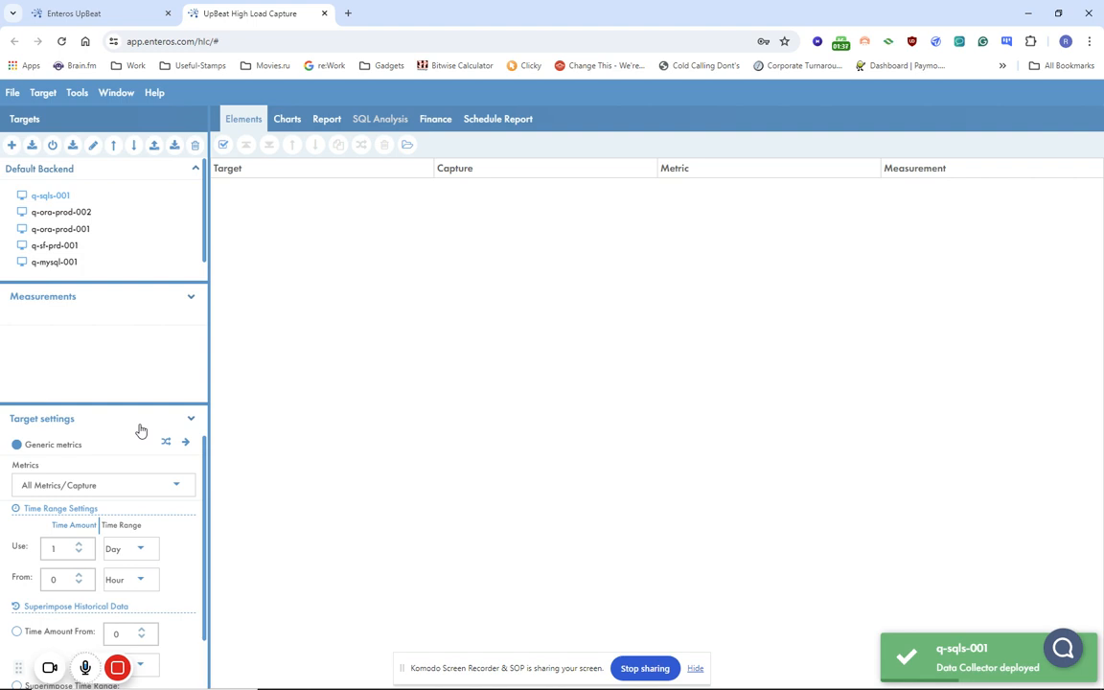
pyautogui.rightClick(48, 196)
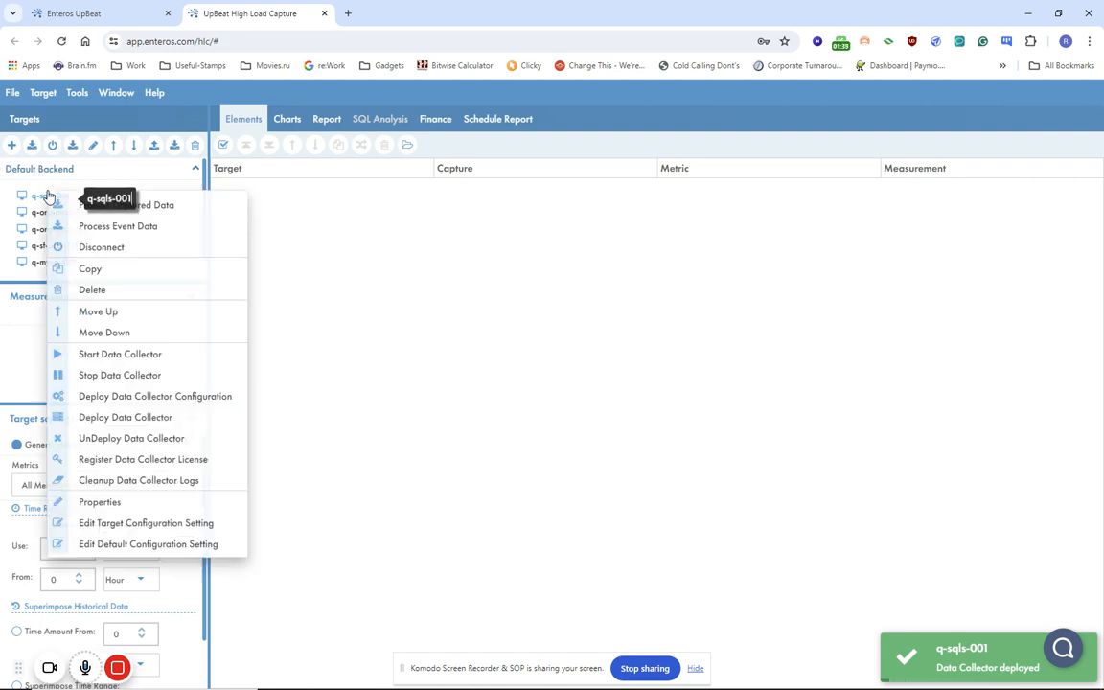
pyautogui.click(114, 354)
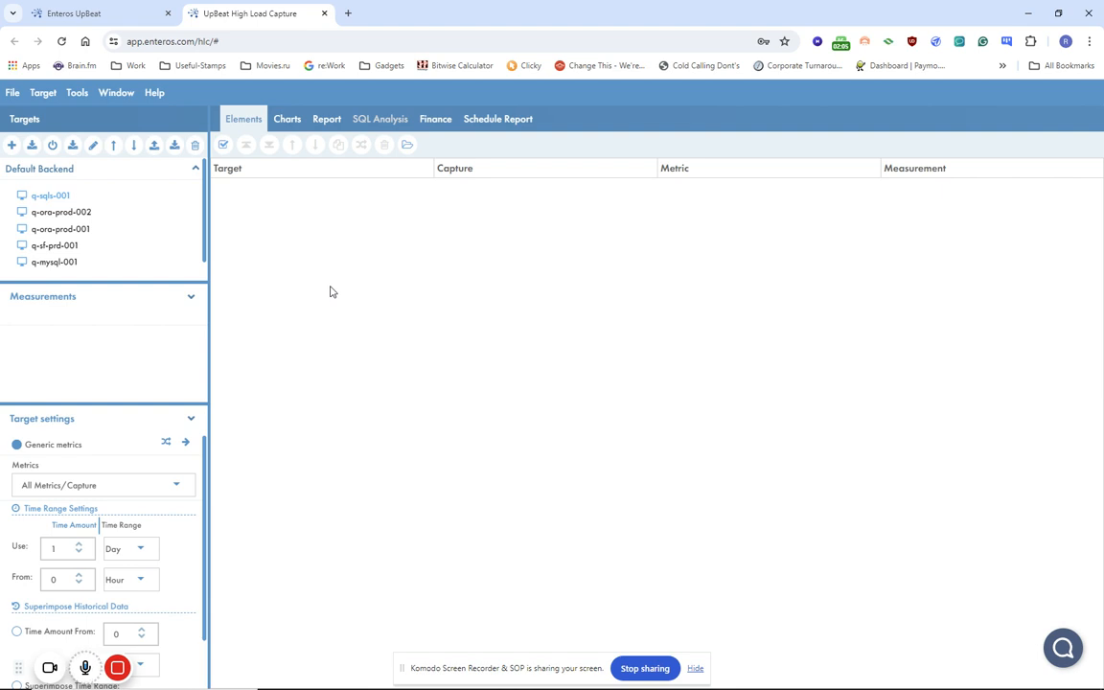
# - Process the captured data for q-sqls-001, then expand the target's captures with the measurements list collapsed
pyautogui.rightClick(45, 198)
pyautogui.click(64, 212)
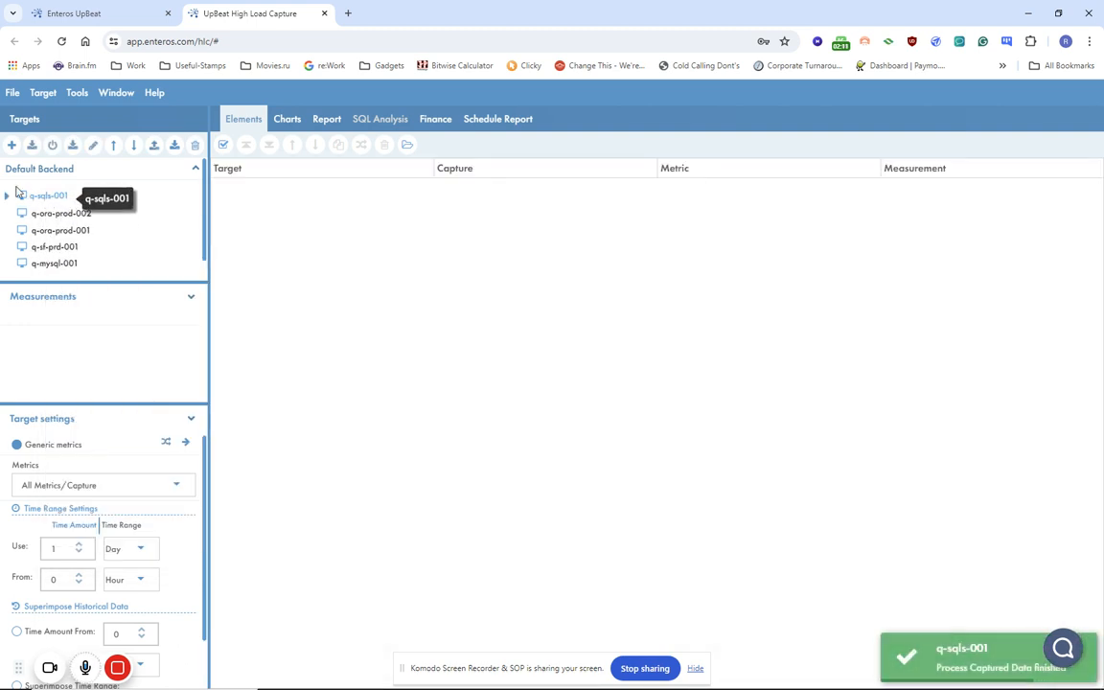
pyautogui.click(9, 197)
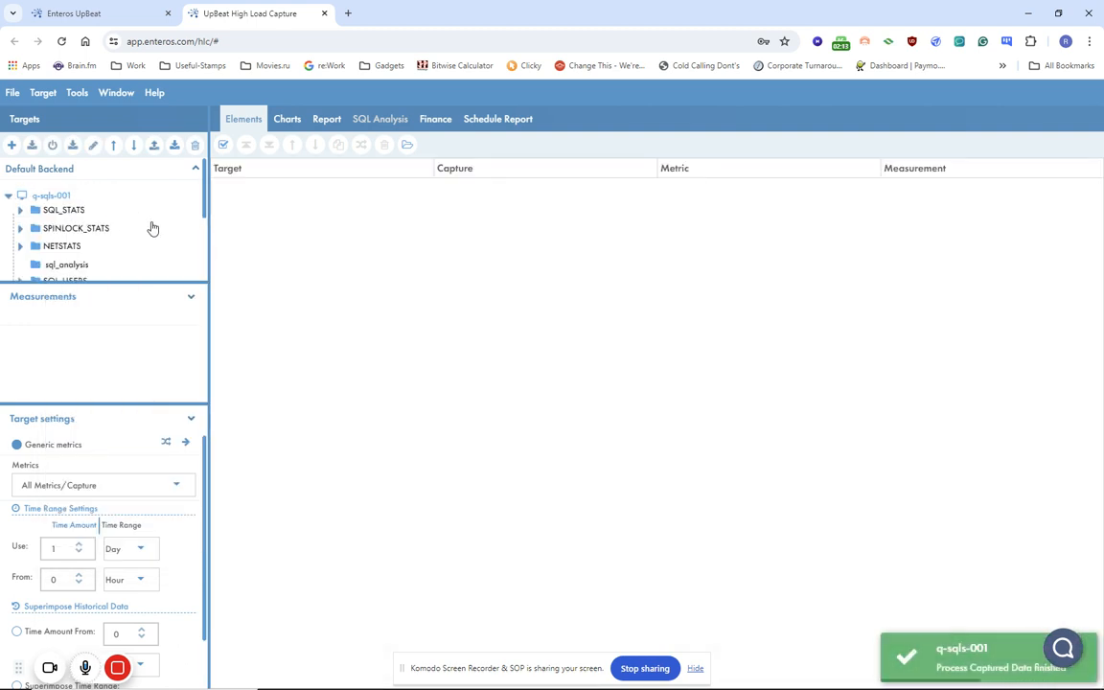
pyautogui.scroll(-5, 153, 228)
pyautogui.scroll(5, 153, 228)
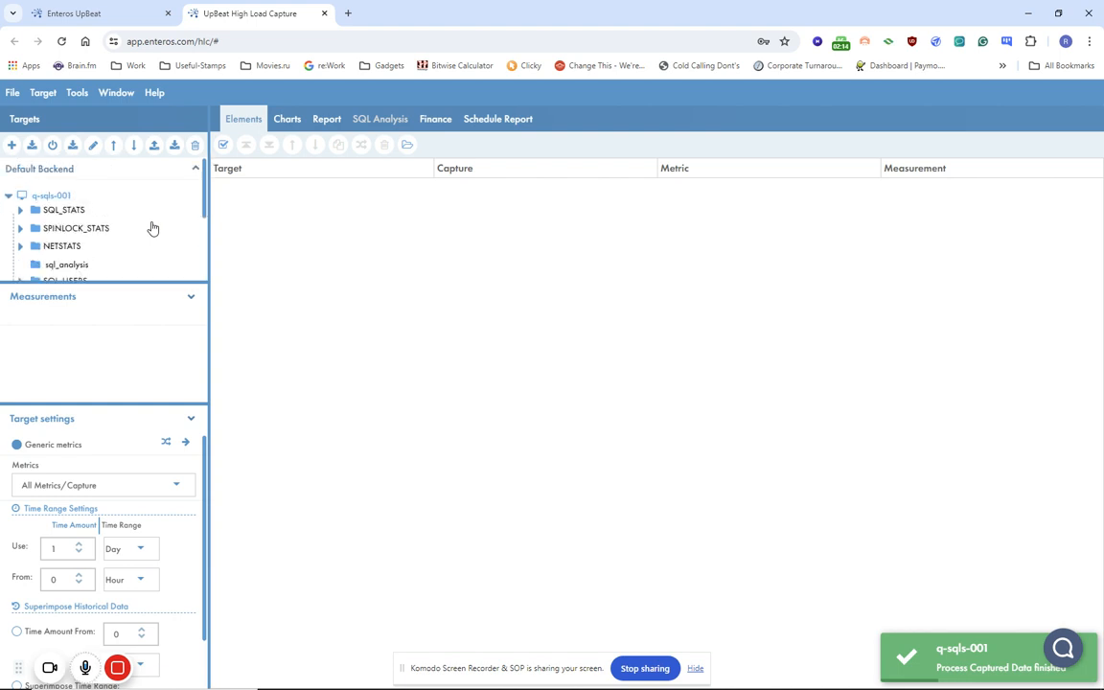
pyautogui.click(188, 303)
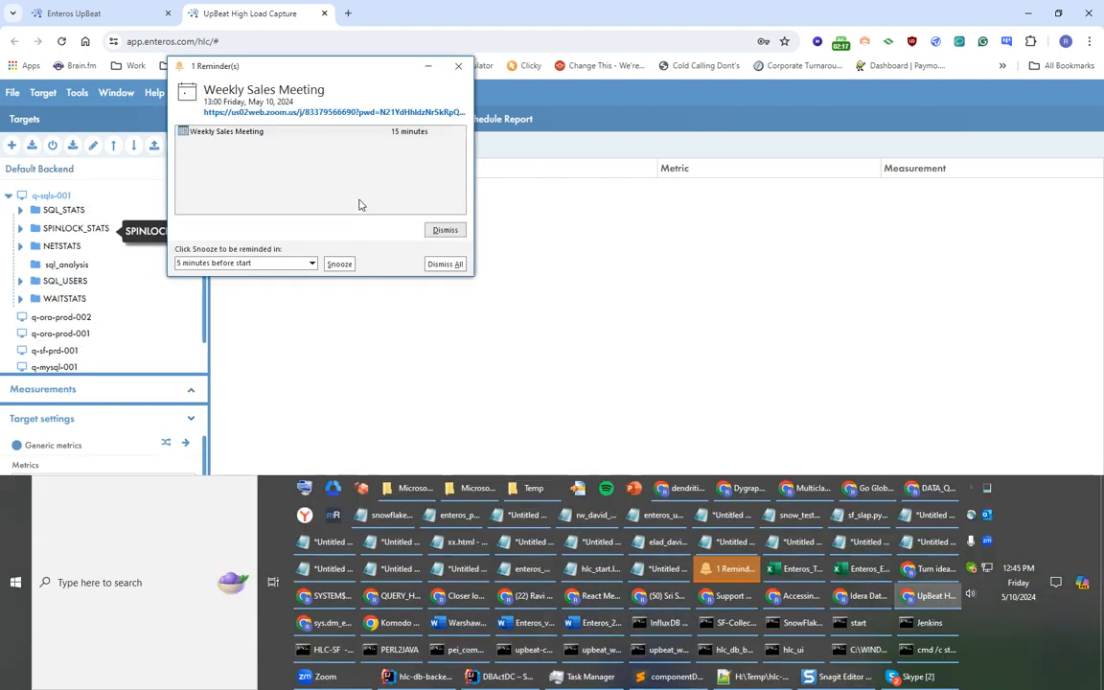
# - Dismiss the Weekly Sales Meeting reminder and return to the High Load Capture page
pyautogui.click(443, 230)
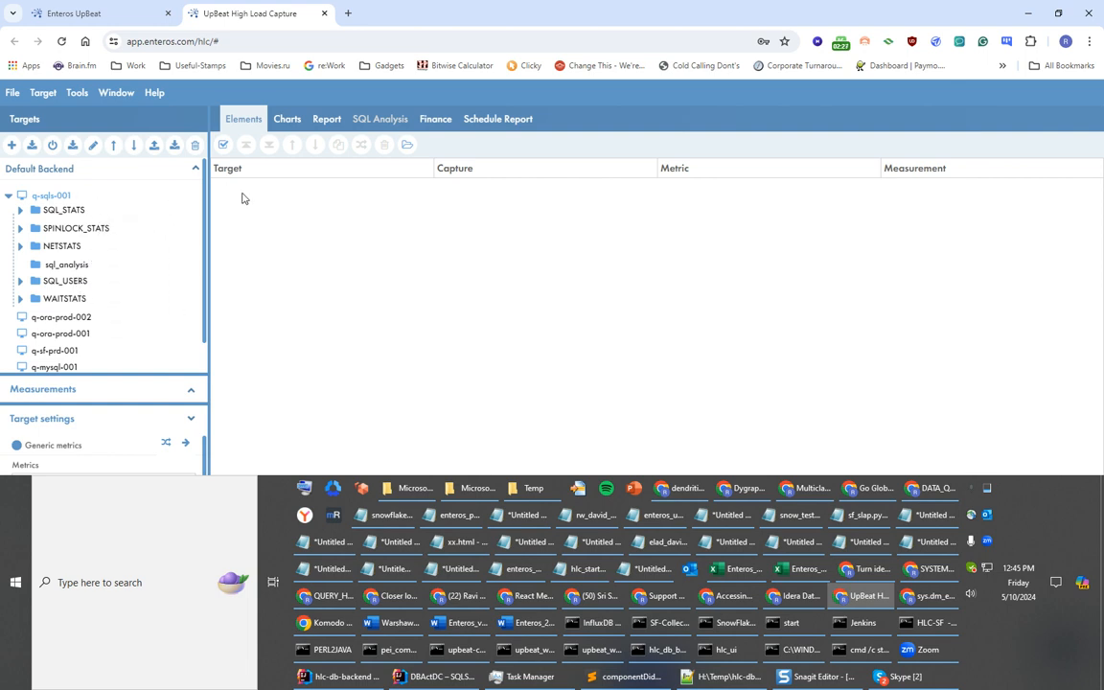
pyautogui.click(35, 498)
pyautogui.click(6, 514)
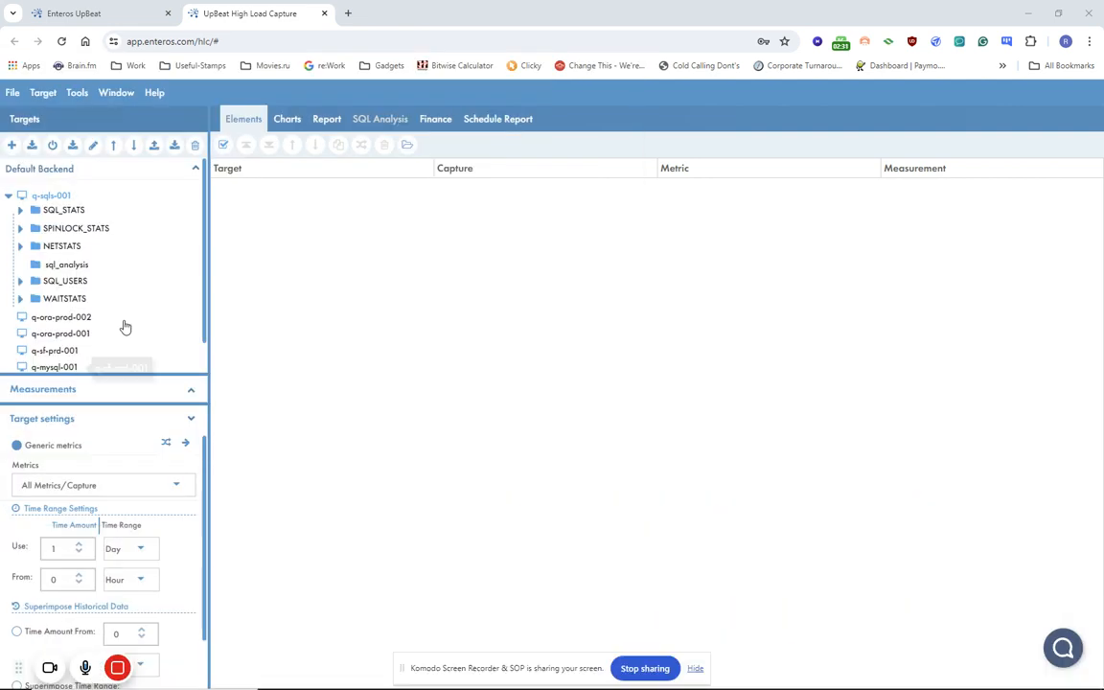
# - Select the sql_analysis capture of q-sqls-001 and set its time amount to the last 10 minutes
pyautogui.click(61, 266)
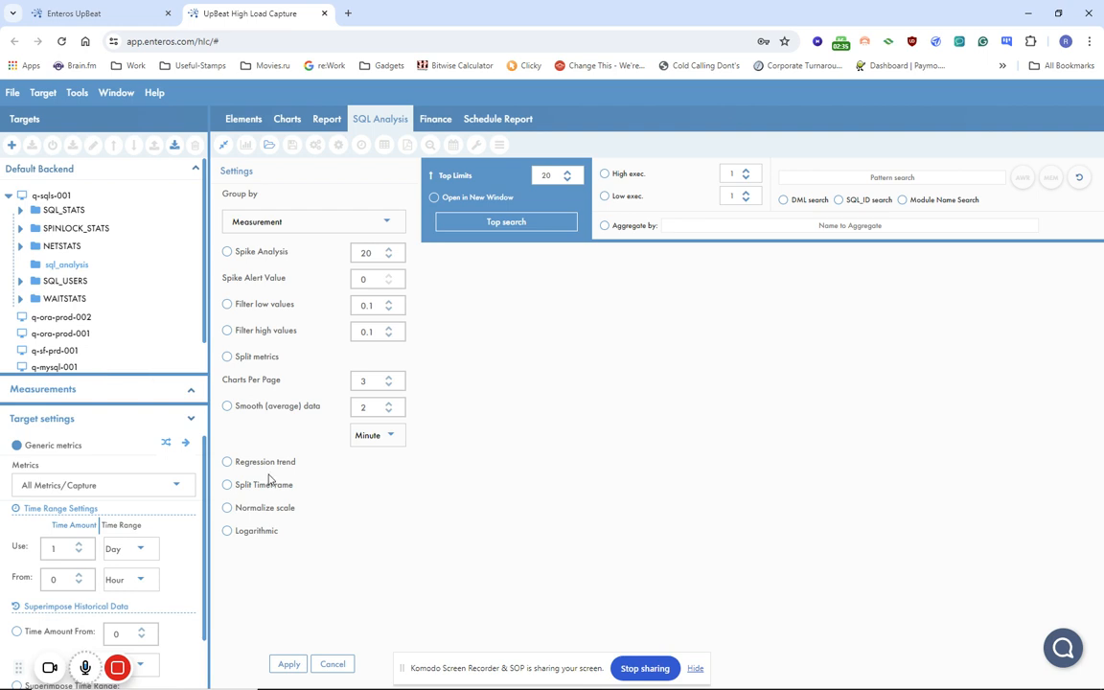
pyautogui.moveTo(74, 552); pyautogui.dragTo(42, 548)
pyautogui.click(43, 549)
pyautogui.press('Tab')
pyautogui.click(130, 556)
pyautogui.click(127, 571)
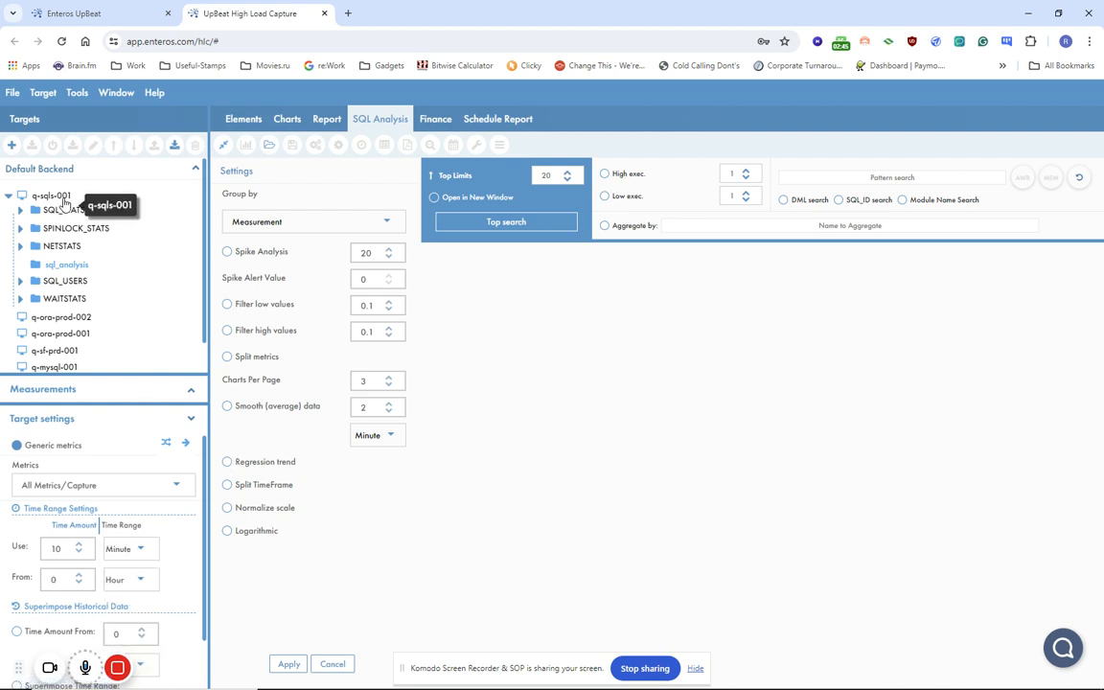
# - Process the captured data for q-sqls-001 again and reselect its sql_analysis capture
pyautogui.rightClick(52, 195)
pyautogui.click(79, 214)
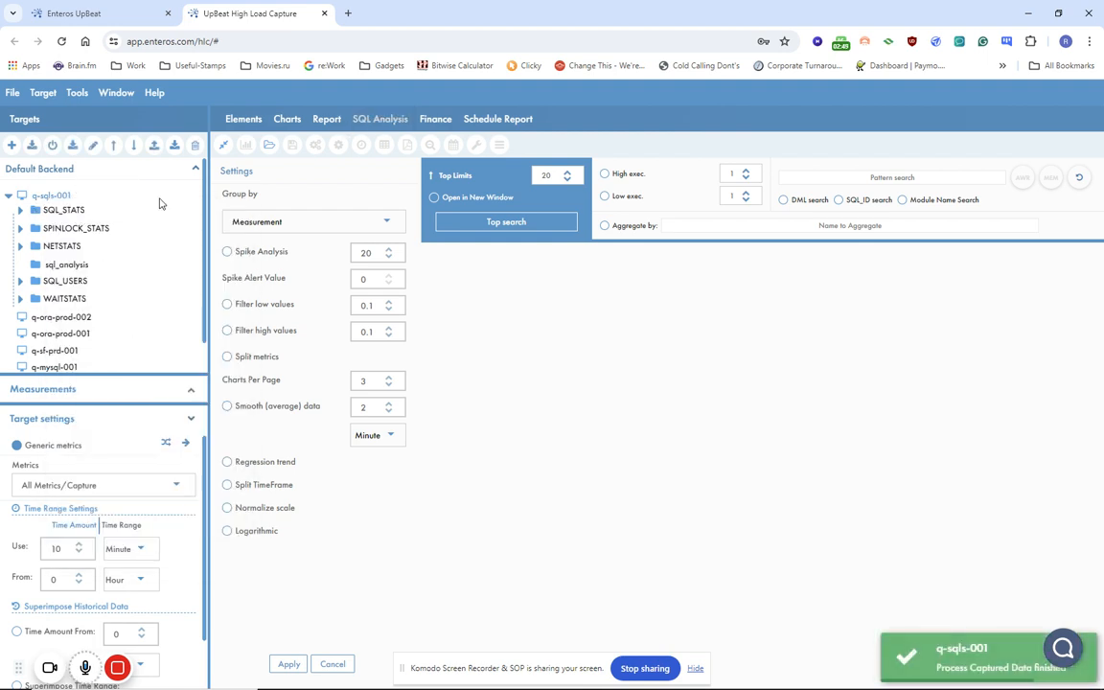
pyautogui.click(81, 263)
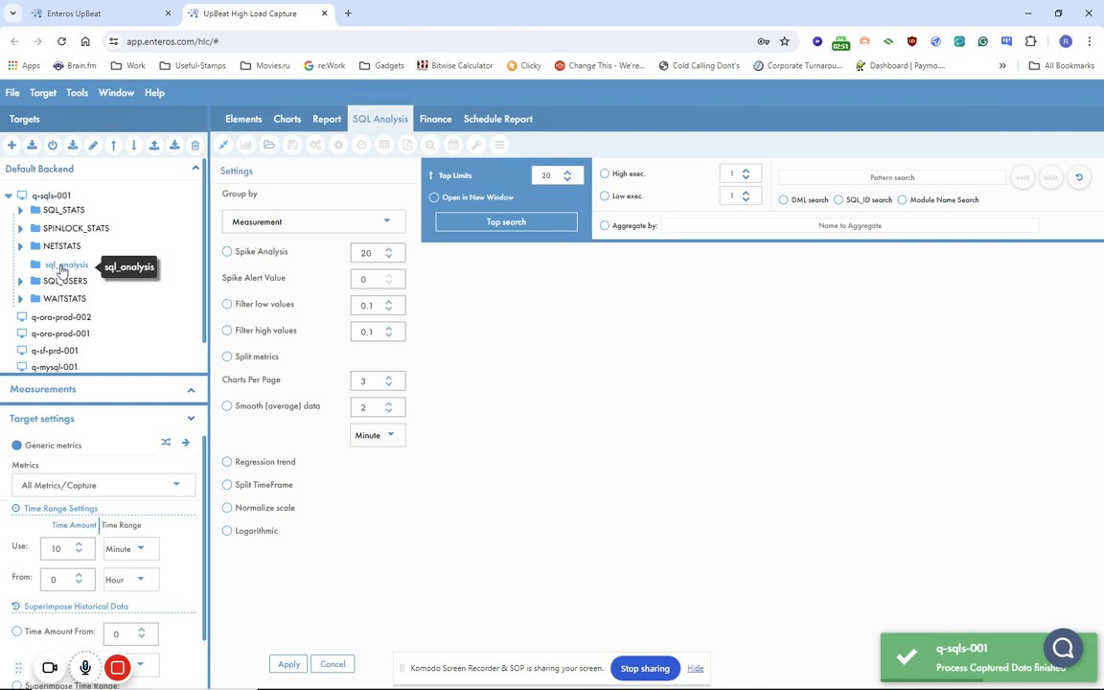
# - Collapse the target settings, expand the measurements list and run a top search on total_worker_time
pyautogui.click(191, 422)
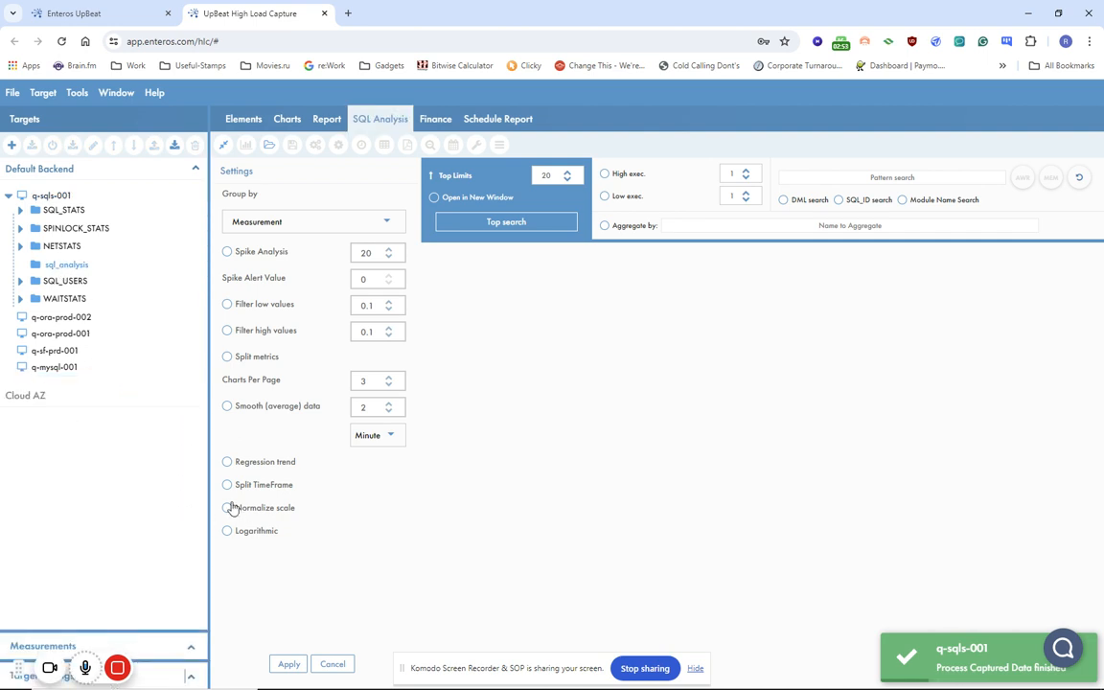
pyautogui.click(193, 651)
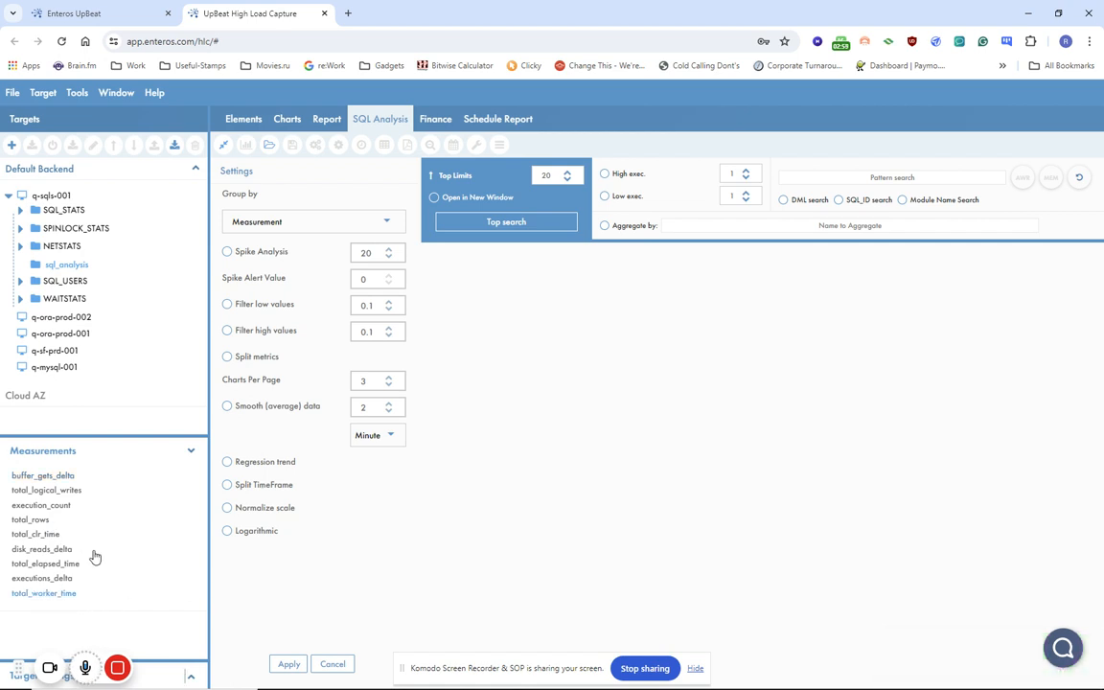
pyautogui.click(508, 223)
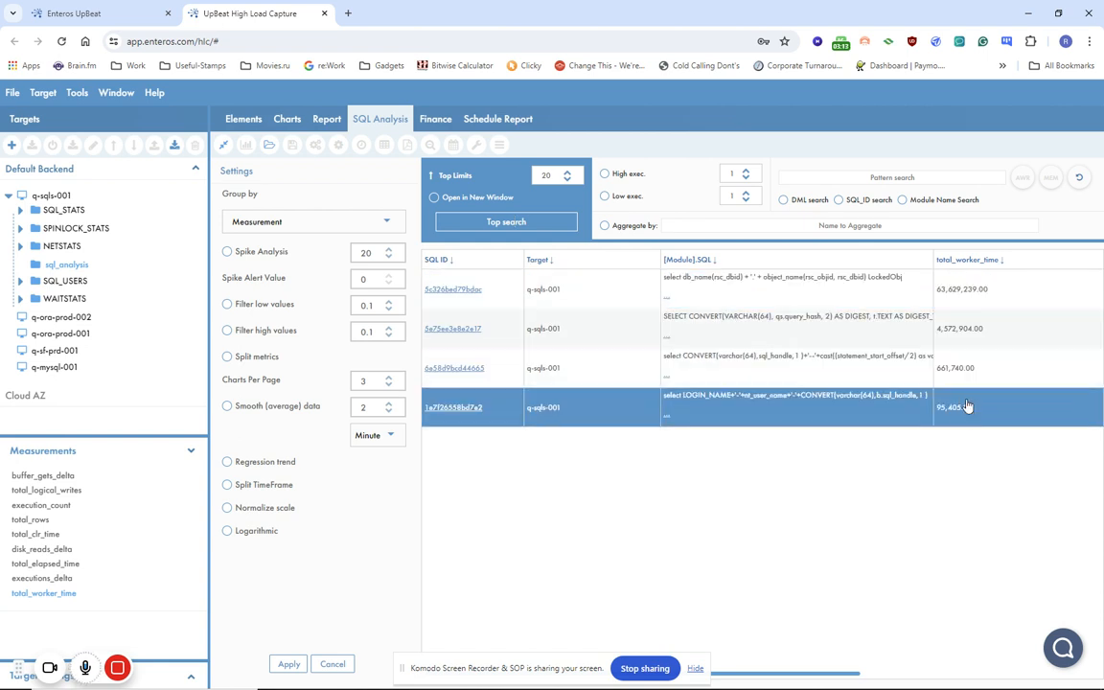
# - Open the SQL plan of statement 5c326bed79bdac and examine its plan table, plan text and plan explanation
pyautogui.click(882, 178)
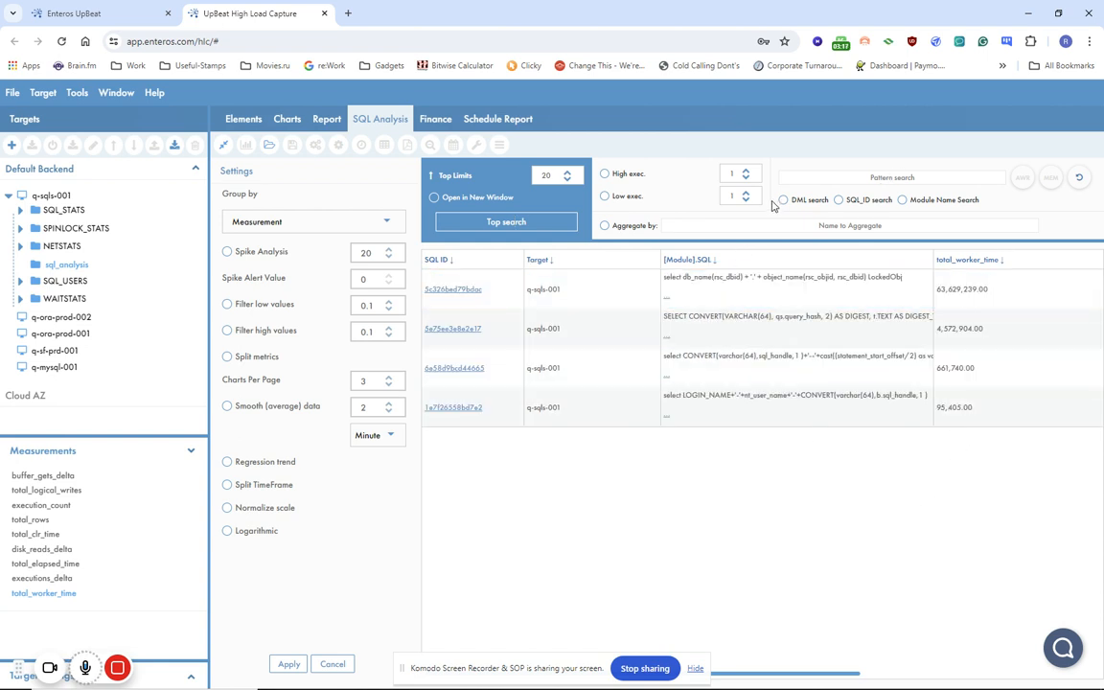
pyautogui.click(830, 290)
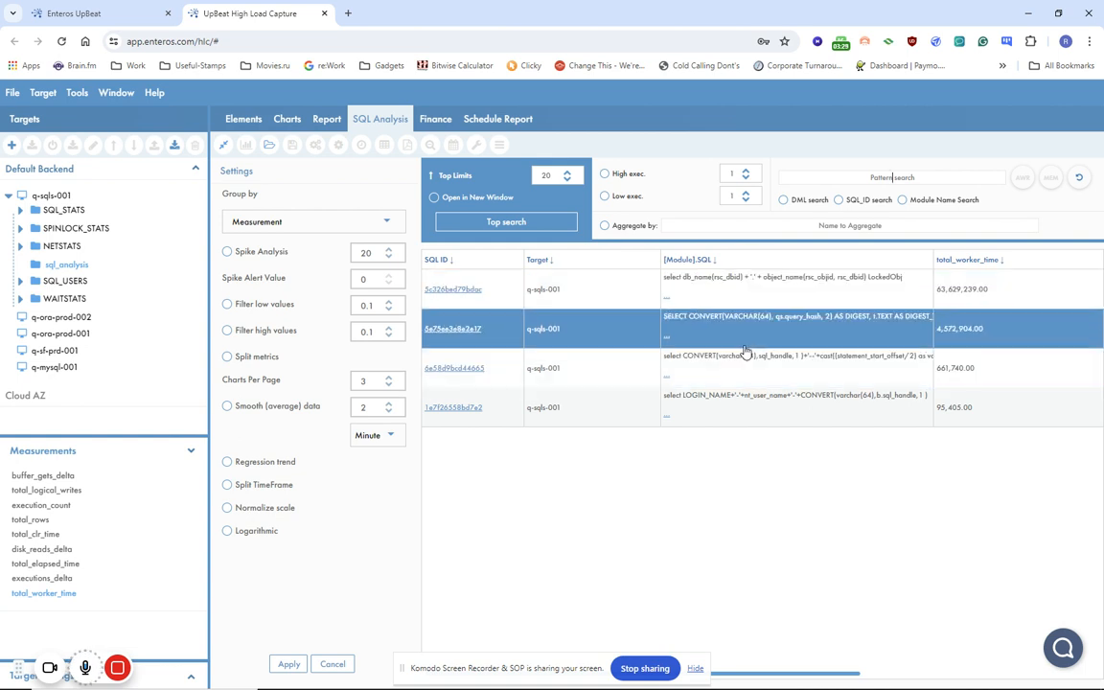
pyautogui.click(442, 290)
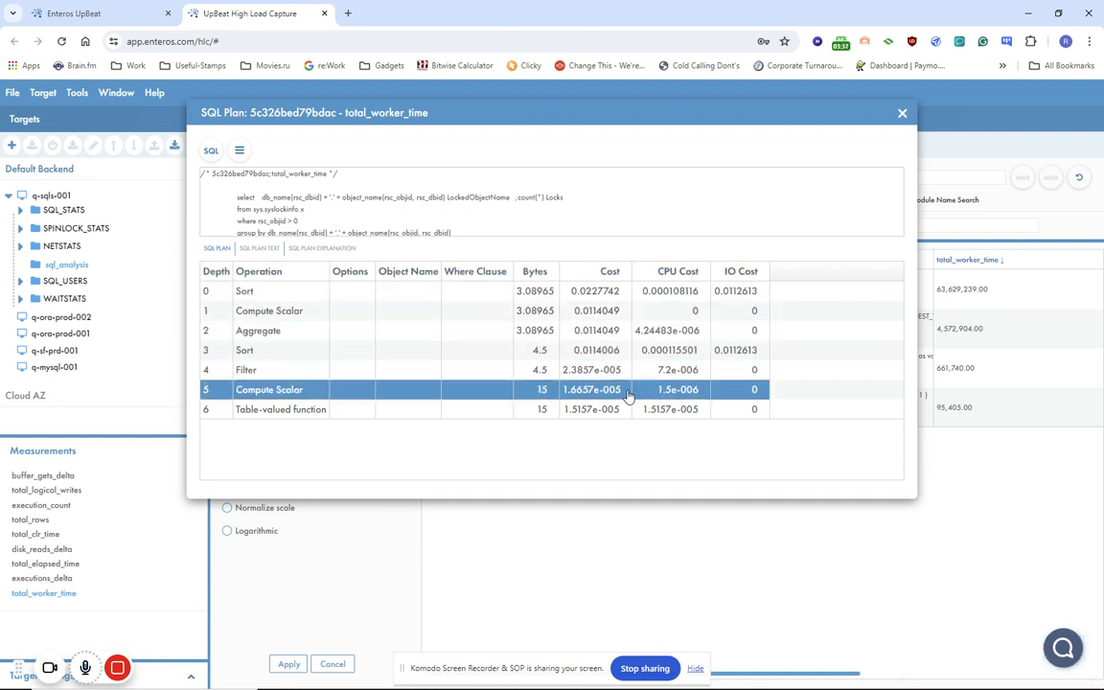
pyautogui.click(257, 249)
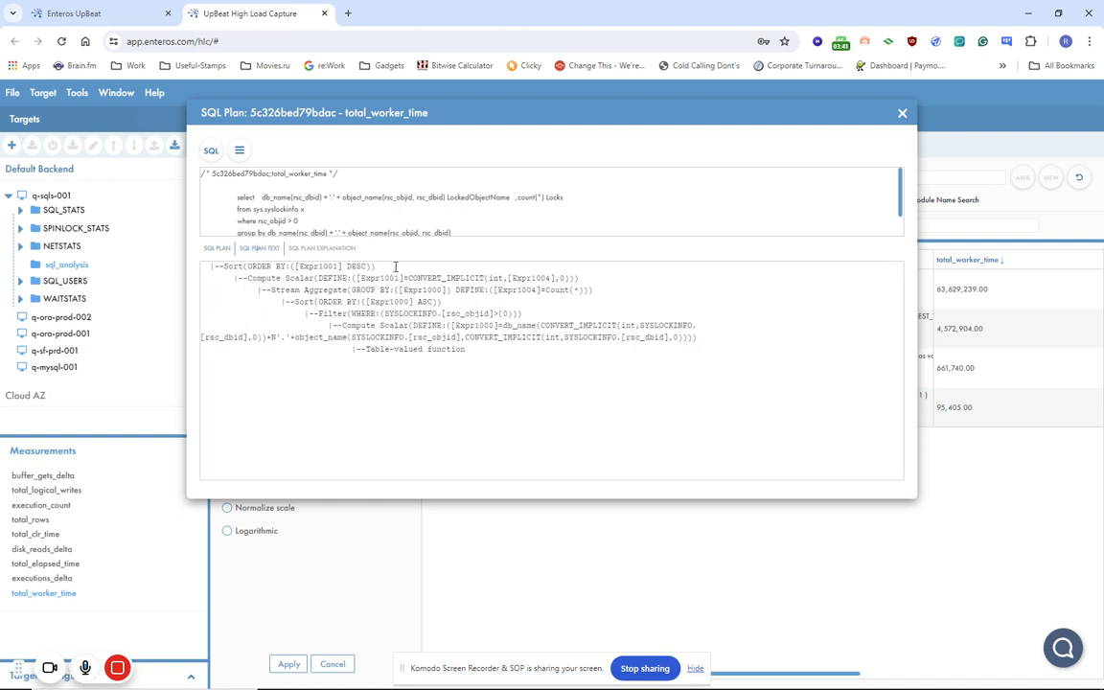
pyautogui.click(324, 249)
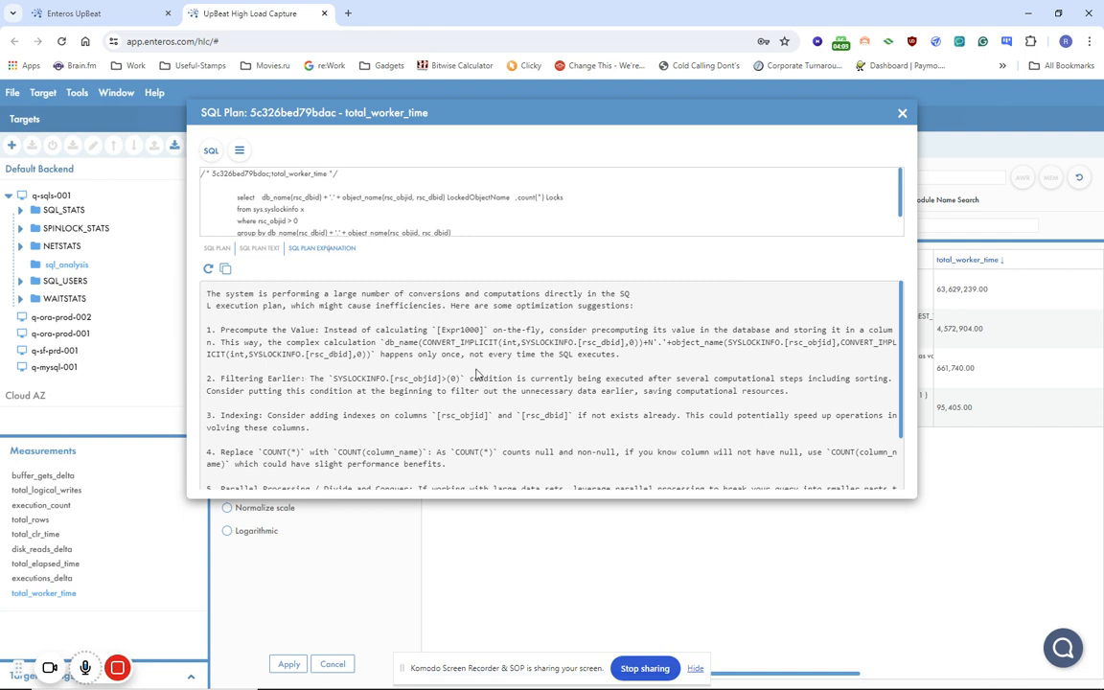
# - Add "and 1=0" to the statement's where clause and explain the modified SQL
pyautogui.scroll(-1, 451, 393)
pyautogui.scroll(1, 431, 408)
pyautogui.scroll(-1, 427, 412)
pyautogui.scroll(2, 428, 412)
pyautogui.click(212, 248)
pyautogui.write('and 1=0')
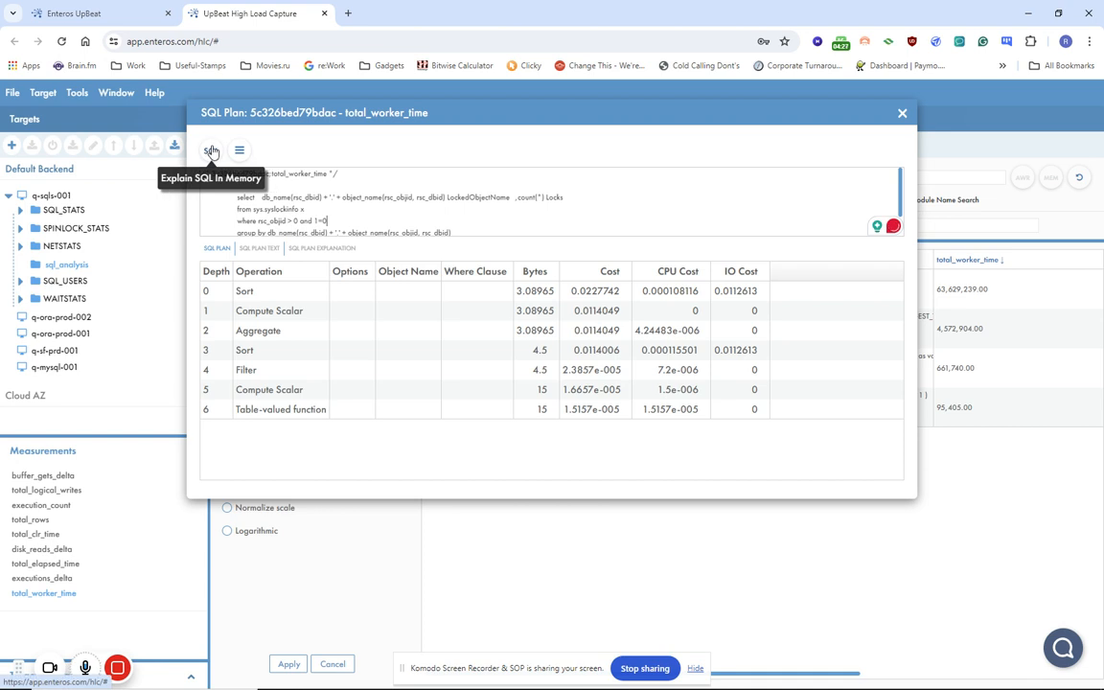
pyautogui.click(209, 154)
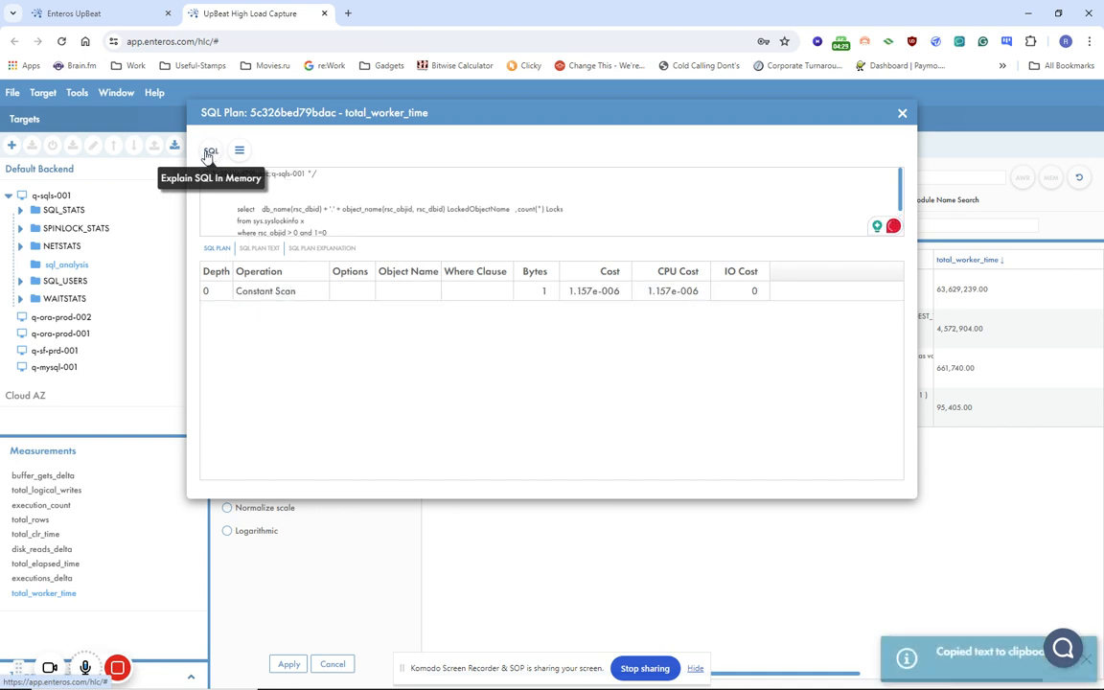
pyautogui.click(683, 294)
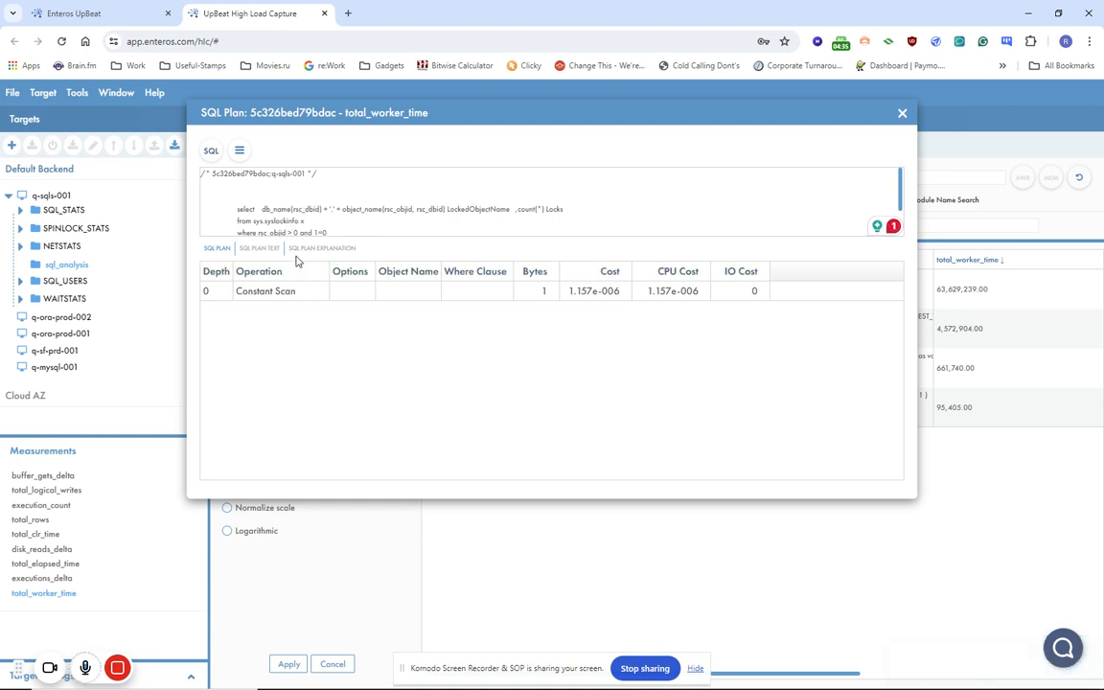
# - Regenerate the SQL plan explanation for the modified statement and close the SQL plan
pyautogui.click(297, 251)
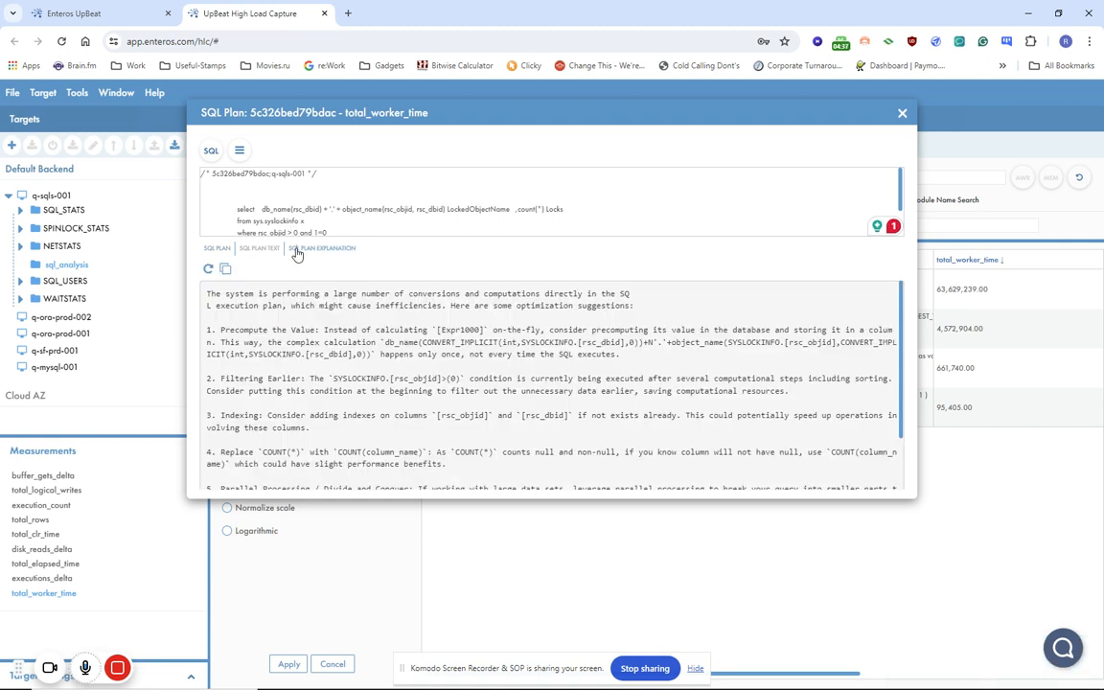
pyautogui.click(208, 269)
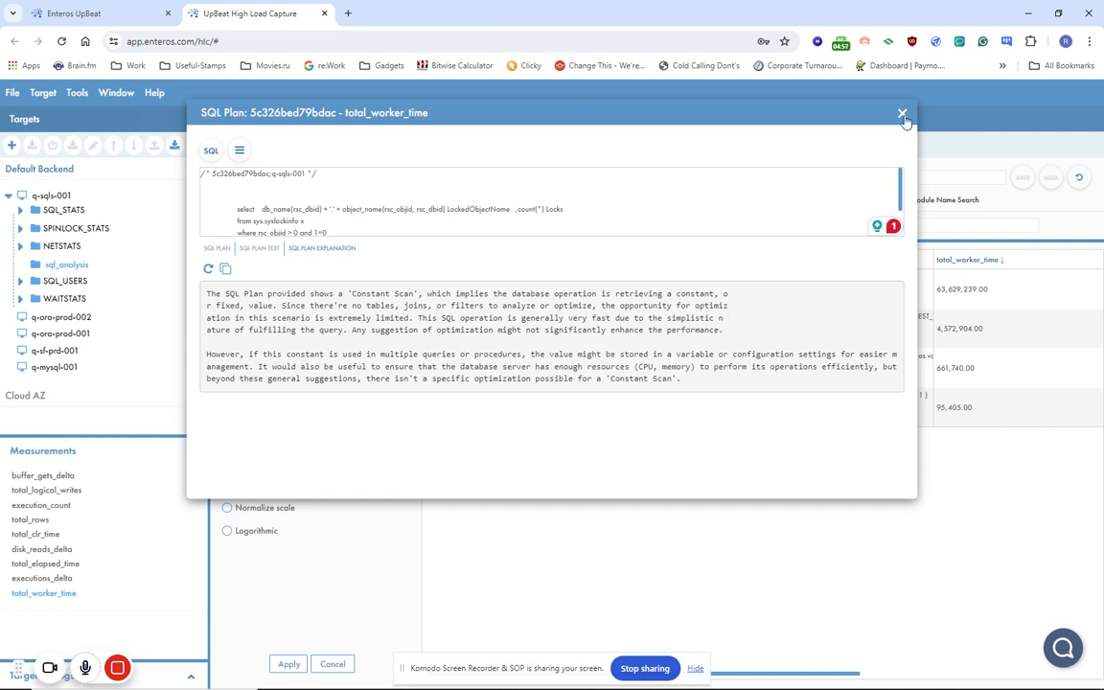
pyautogui.click(903, 114)
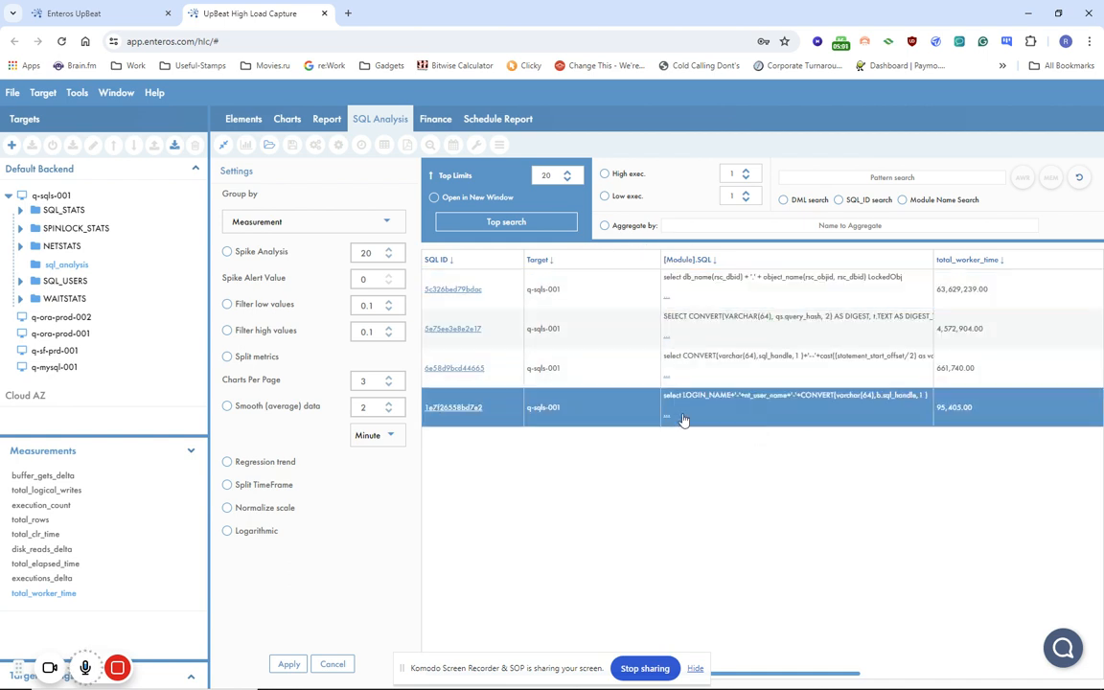
# - Enlarge the measurements list, expand the target settings and add total_worker_time of sql_analysis as a similar chart element
pyautogui.click(189, 451)
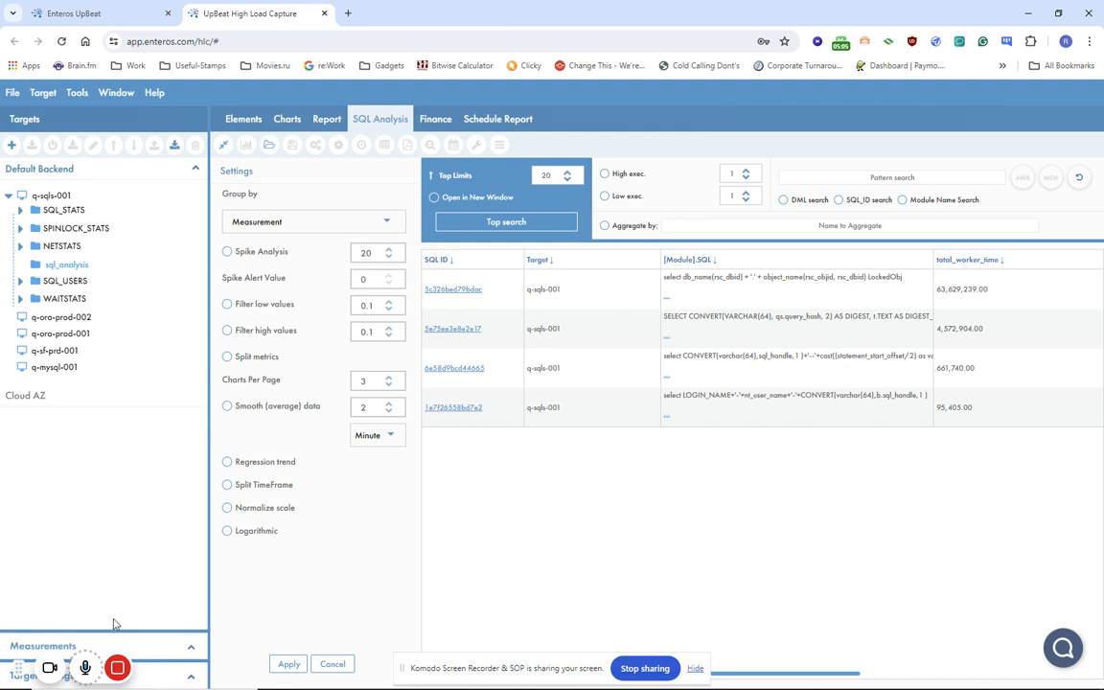
pyautogui.click(190, 651)
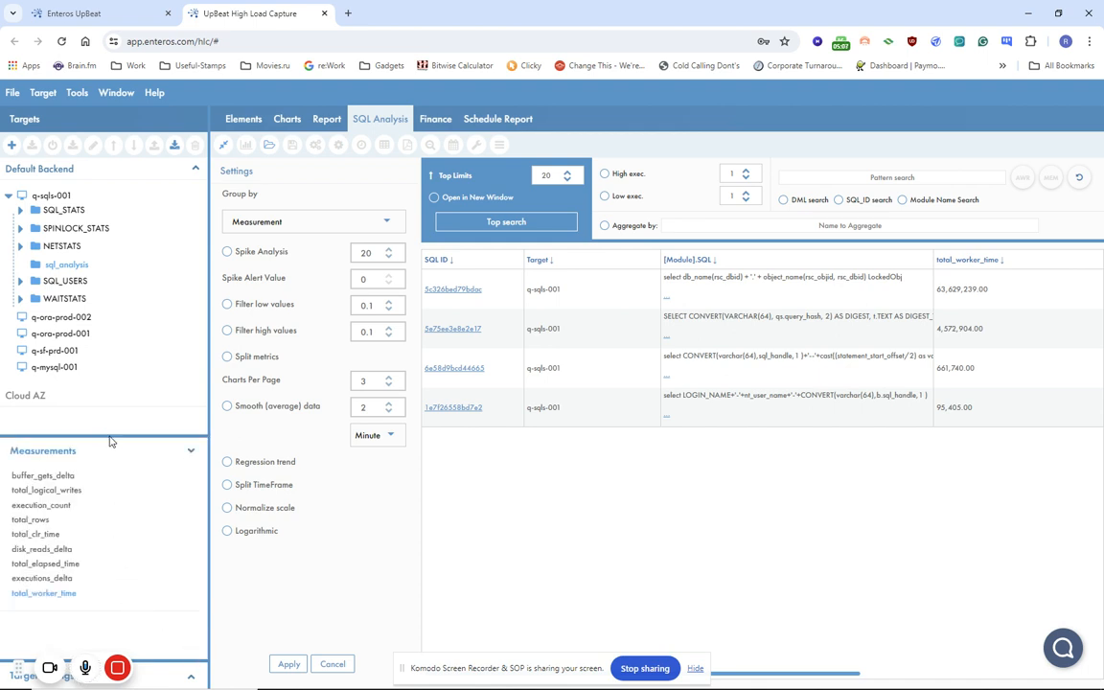
pyautogui.moveTo(109, 438); pyautogui.dragTo(124, 310)
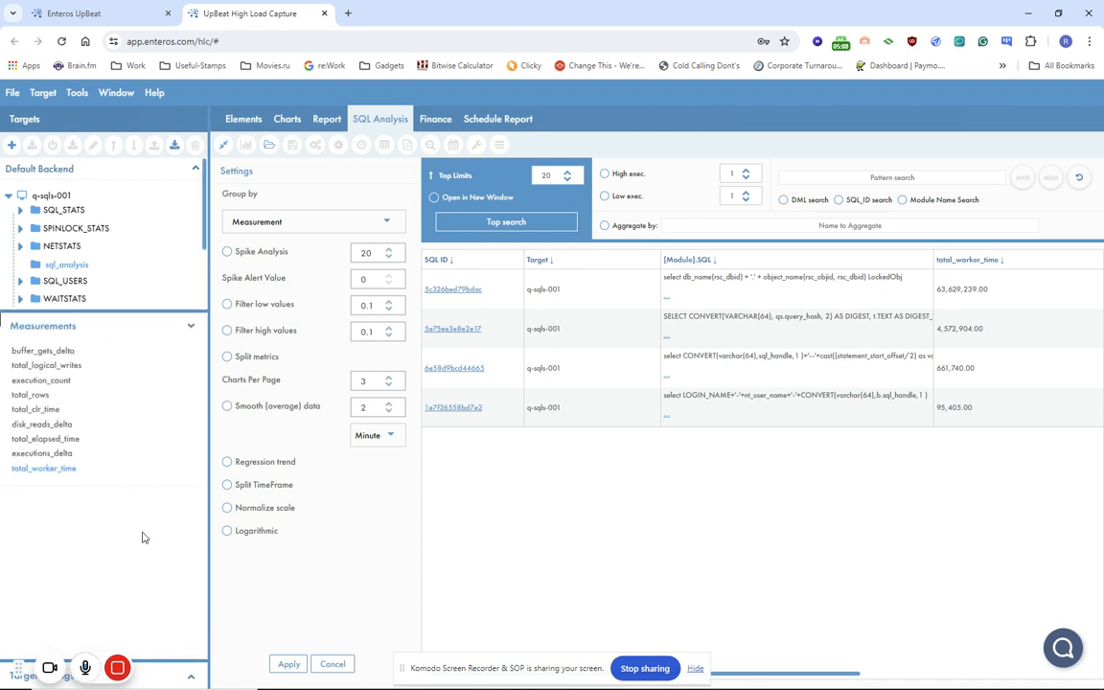
pyautogui.click(194, 678)
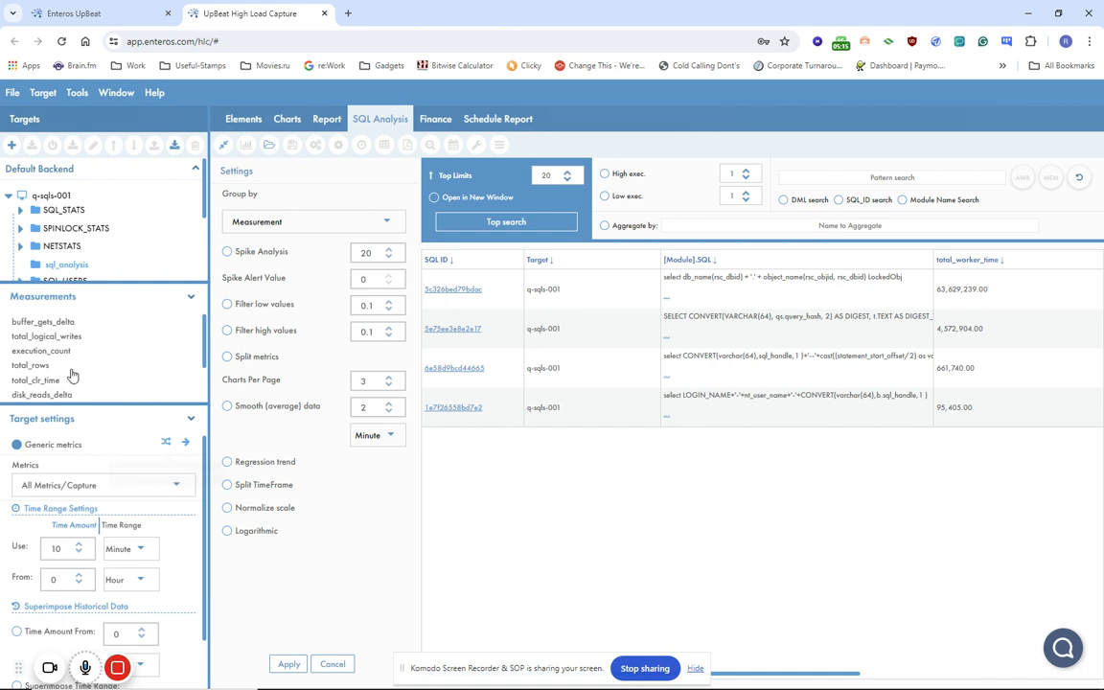
pyautogui.scroll(-2, 72, 373)
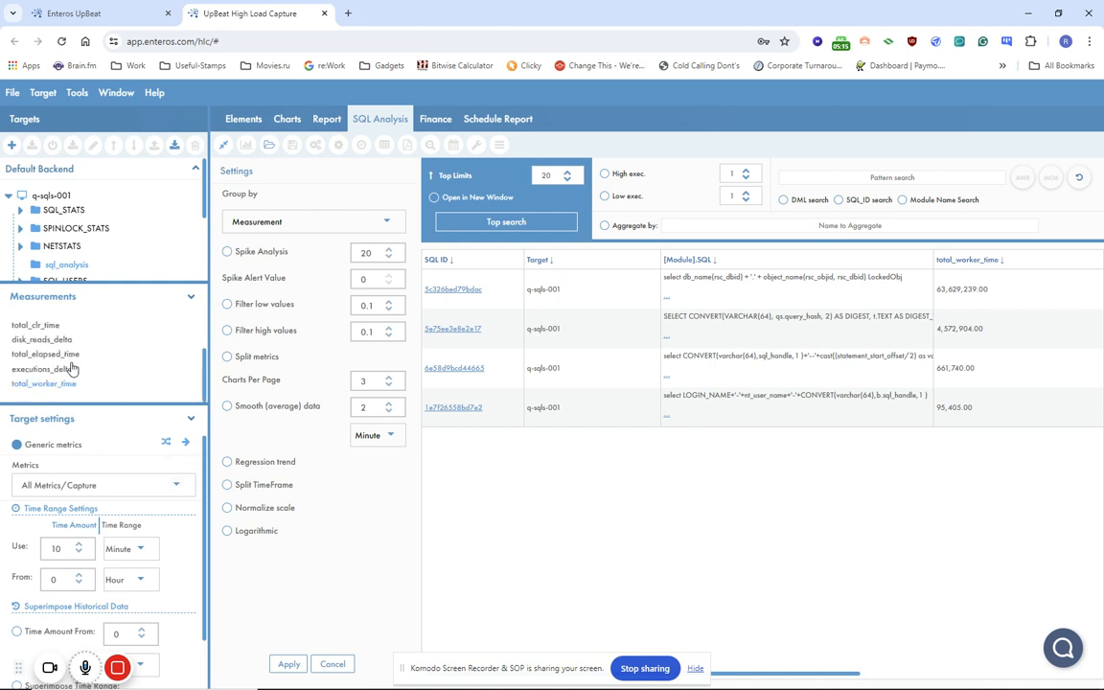
pyautogui.click(166, 444)
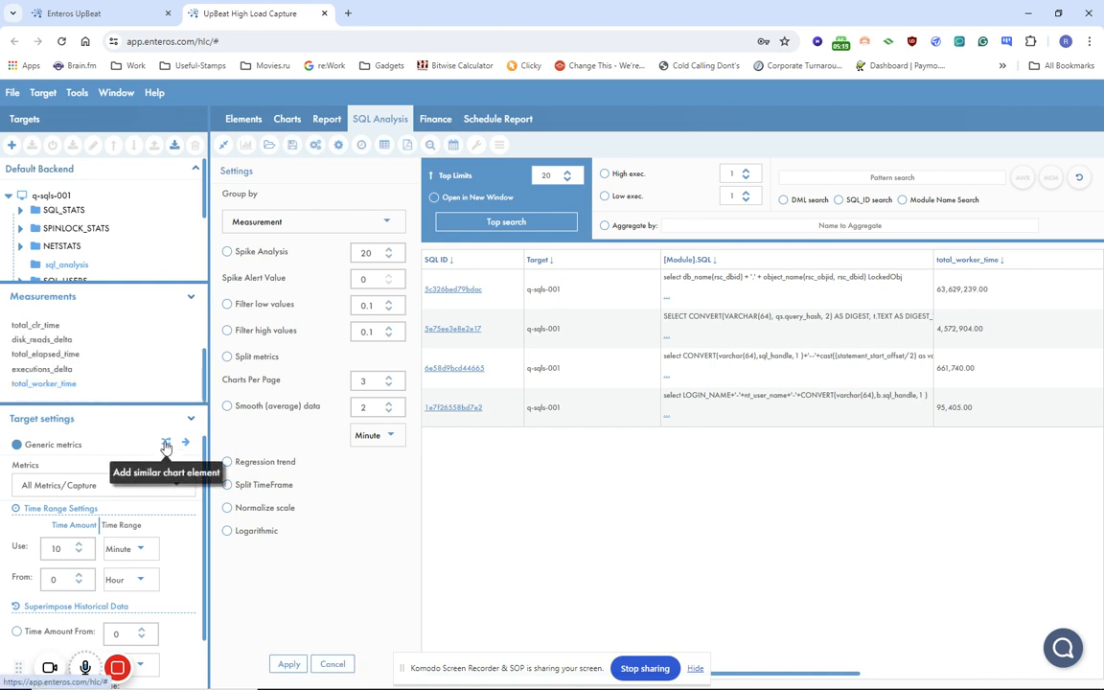
# - Display the total_worker_time chart and apply Spike Analysis to it
pyautogui.click(286, 125)
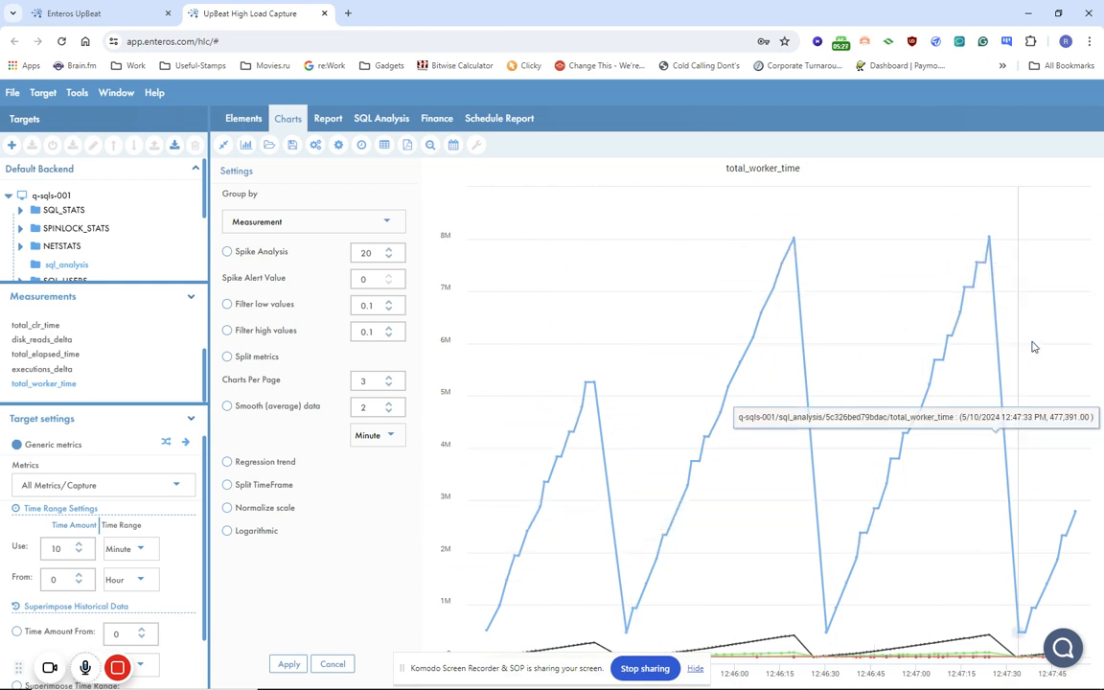
pyautogui.click(228, 253)
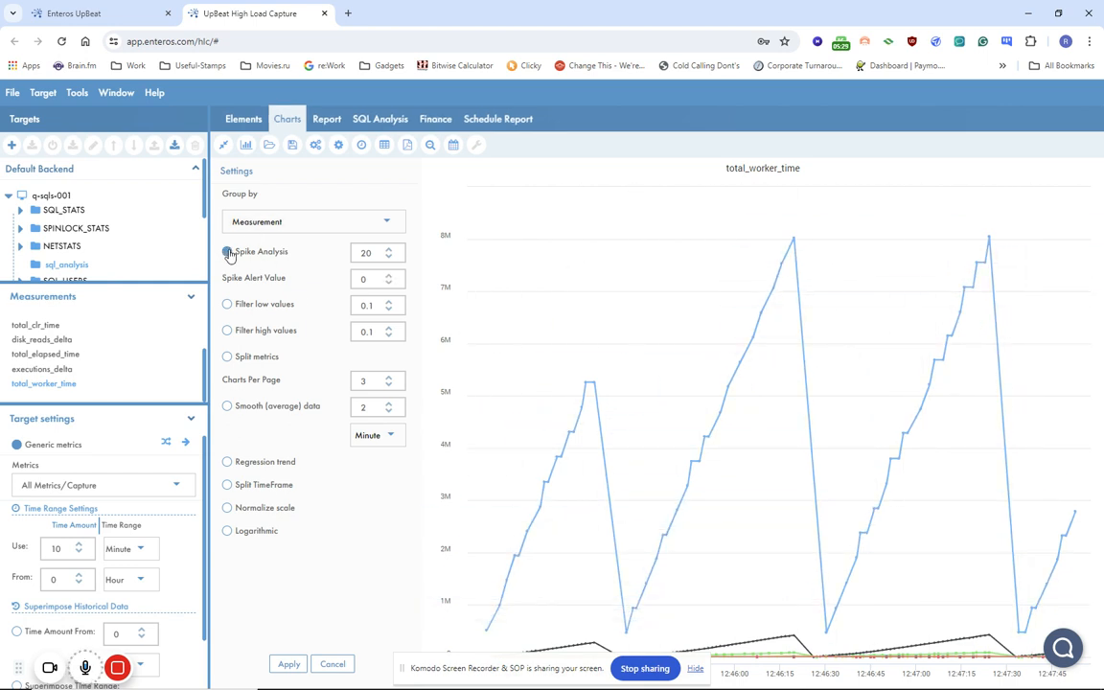
pyautogui.click(291, 665)
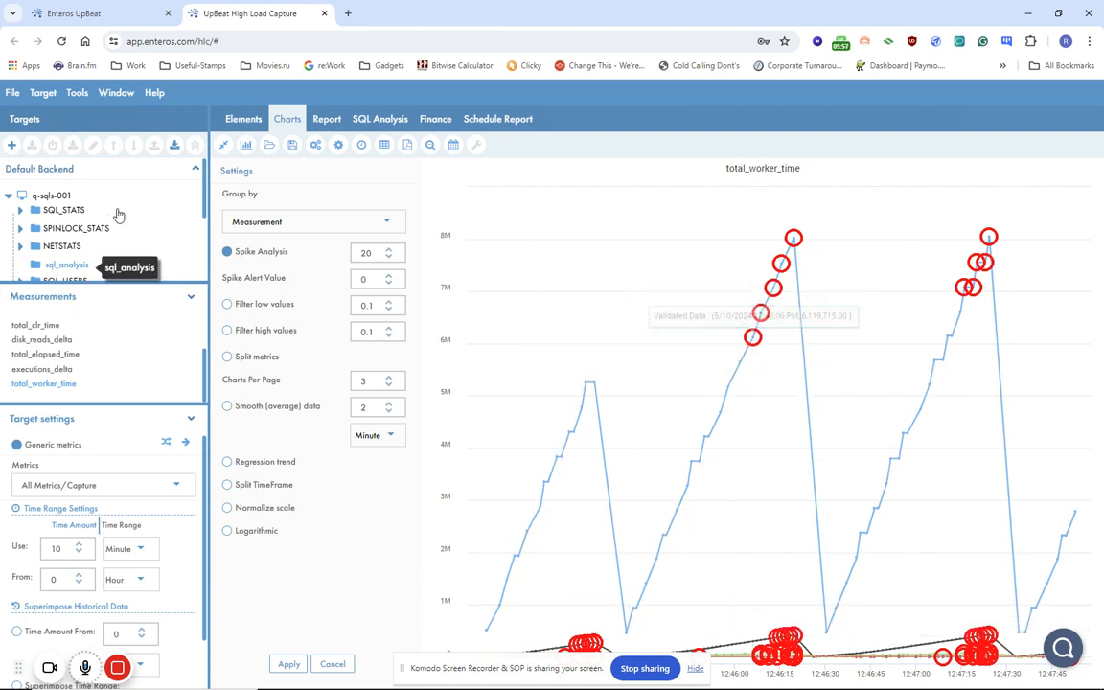
# - Select the wait_time measurement of REPL_CACHE_ACCESS under WAITSTATS and add it as a similar chart element
pyautogui.scroll(-1, 115, 240)
pyautogui.click(21, 233)
pyautogui.scroll(-3, 130, 177)
pyautogui.click(85, 214)
pyautogui.click(28, 350)
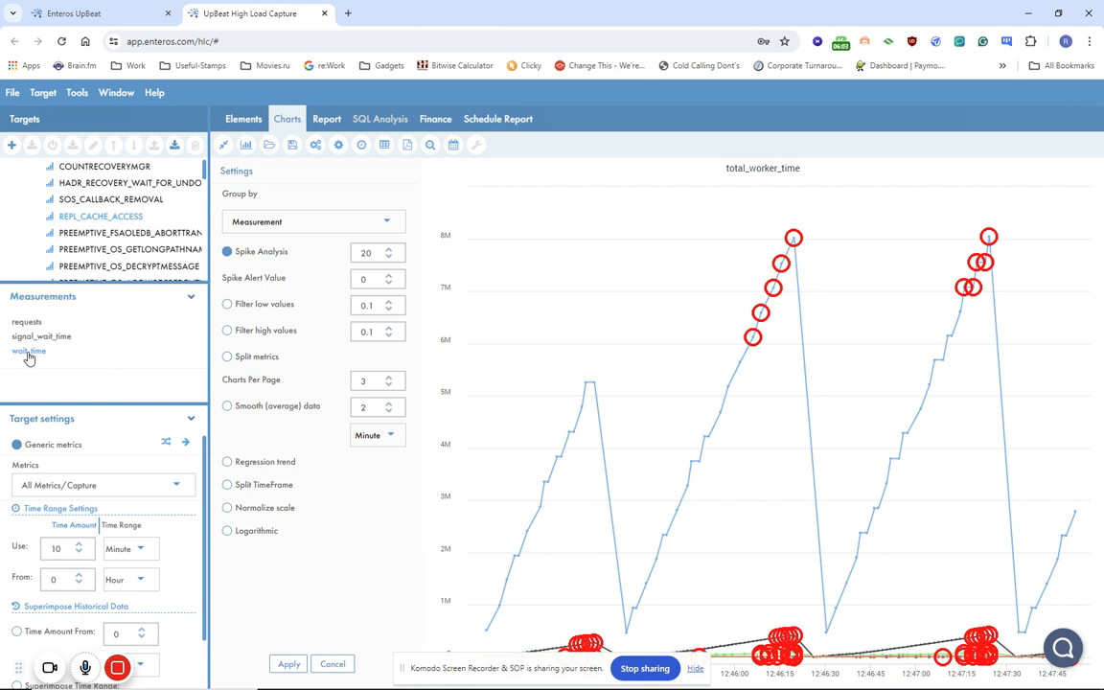
pyautogui.click(163, 444)
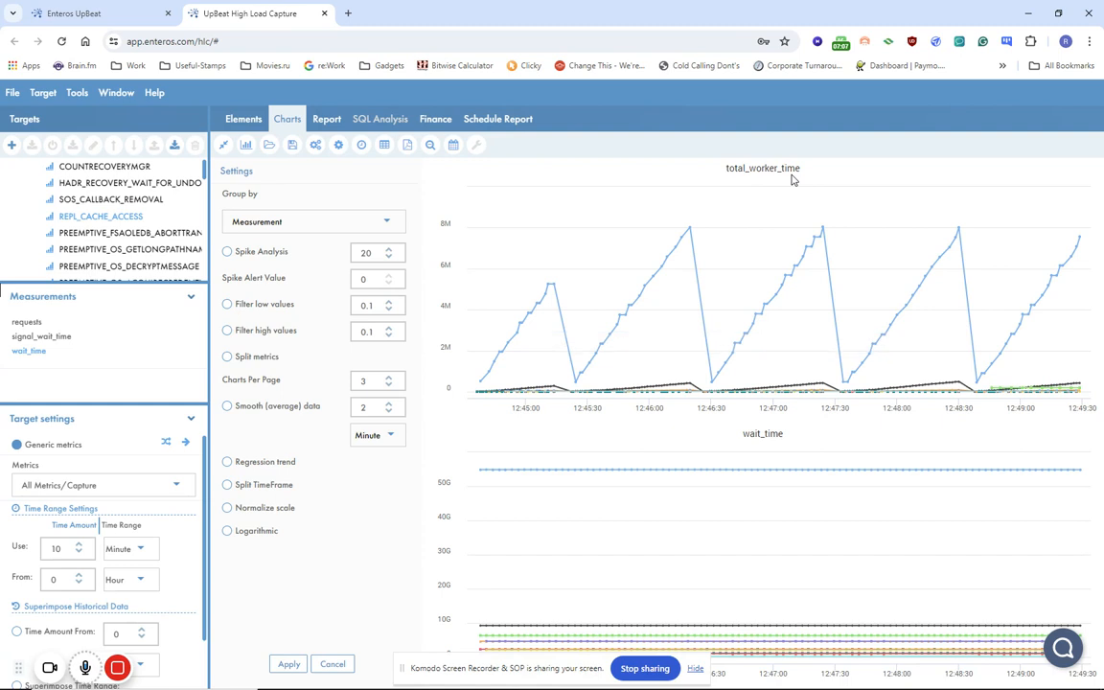
# - Group the charts by Capture and apply the setting
pyautogui.click(239, 226)
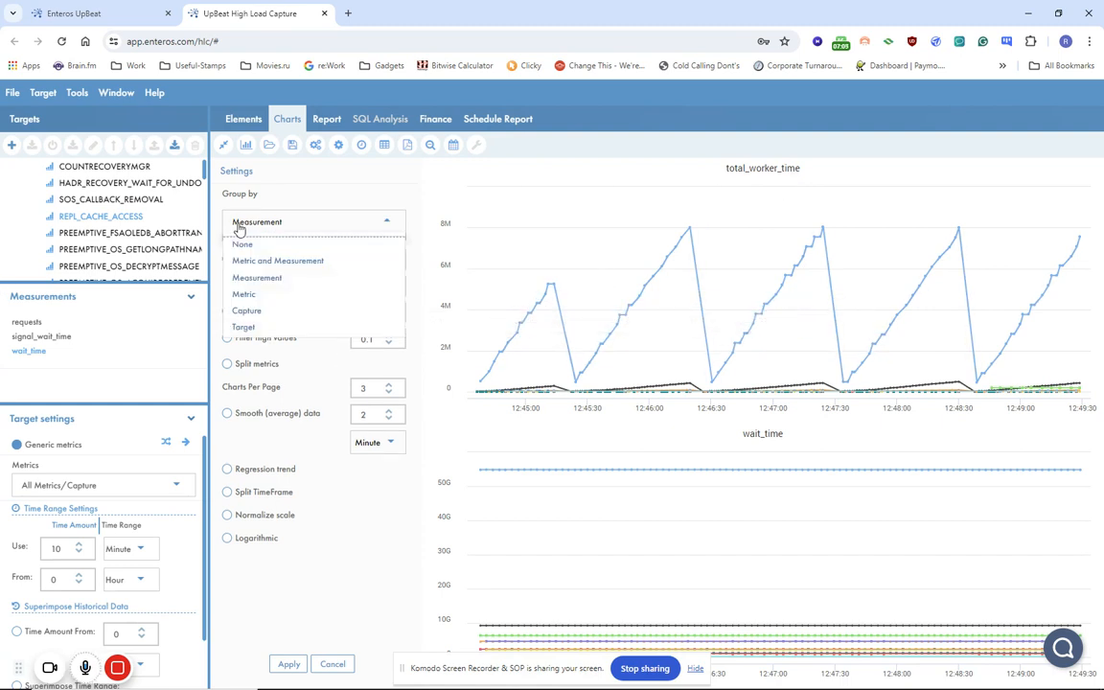
pyautogui.click(245, 310)
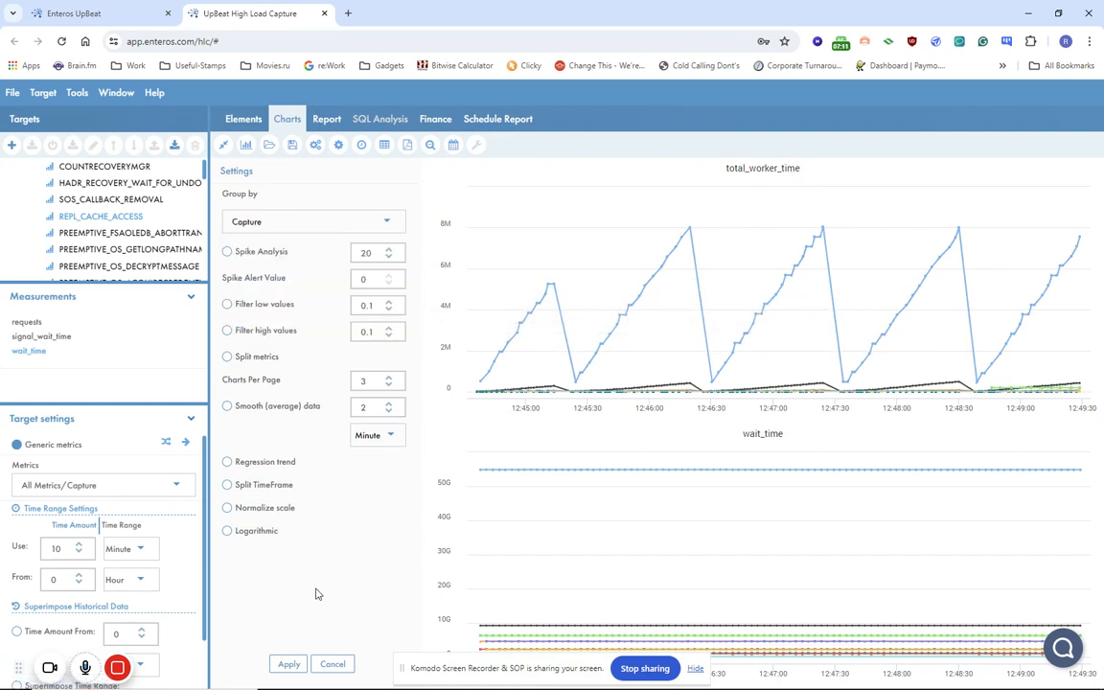
pyautogui.click(288, 664)
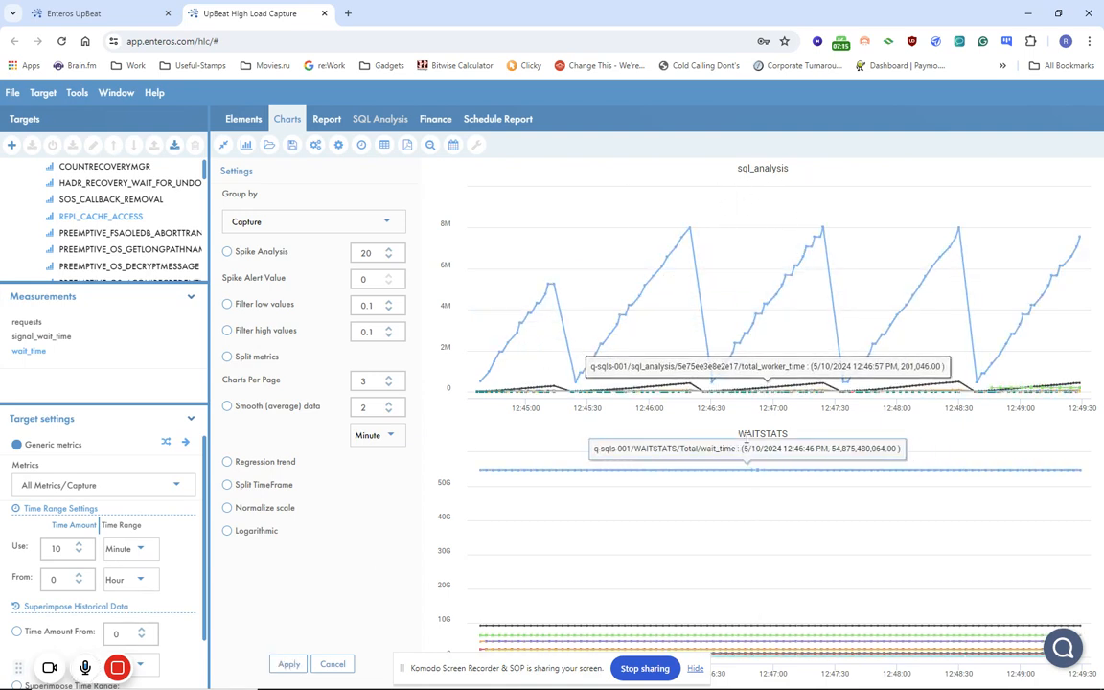
# - Save the current charts as a template named T-SQL-Waits
pyautogui.click(291, 151)
pyautogui.click(410, 288)
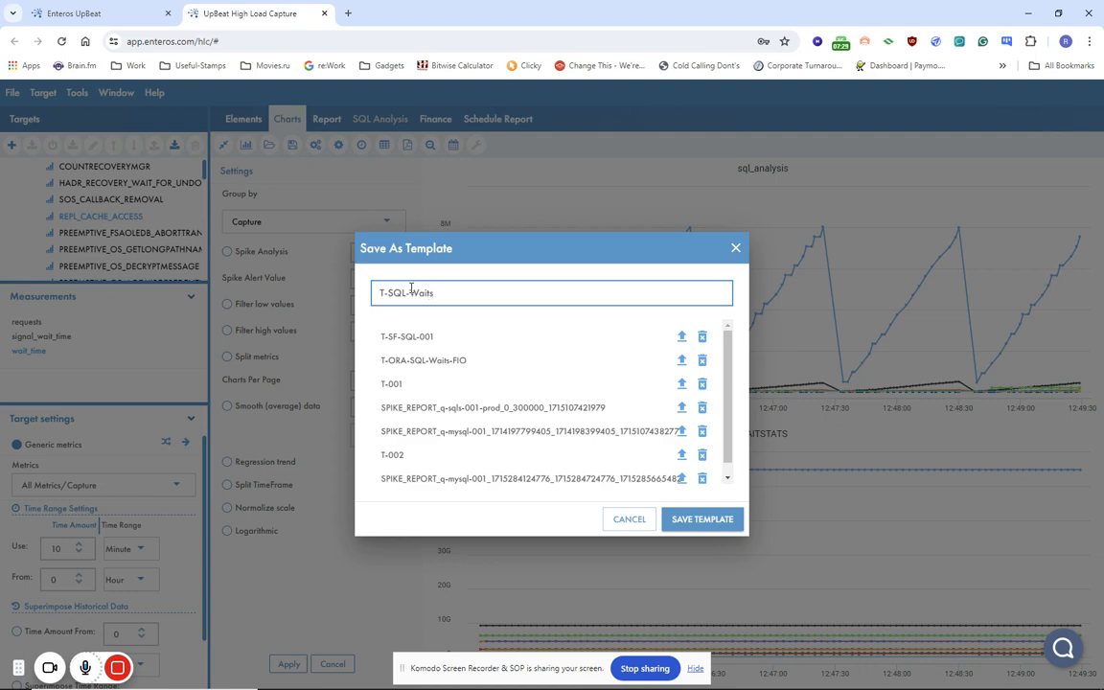
pyautogui.click(690, 521)
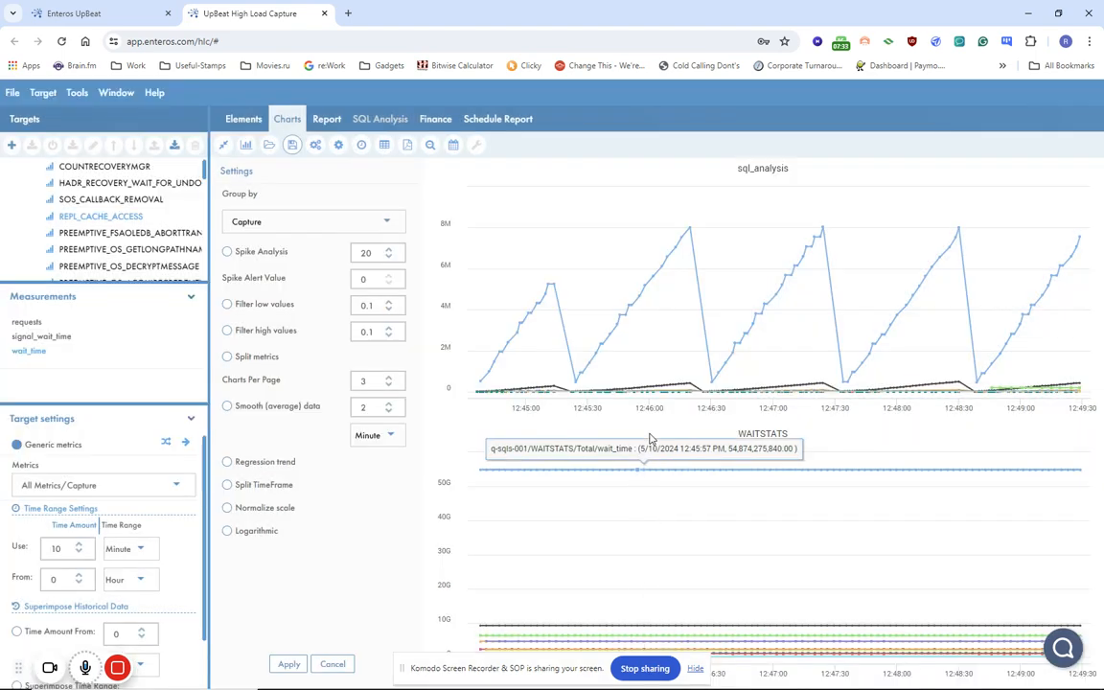
# - Add the T-SQL-Waits charts template to a scheduled report
pyautogui.click(477, 123)
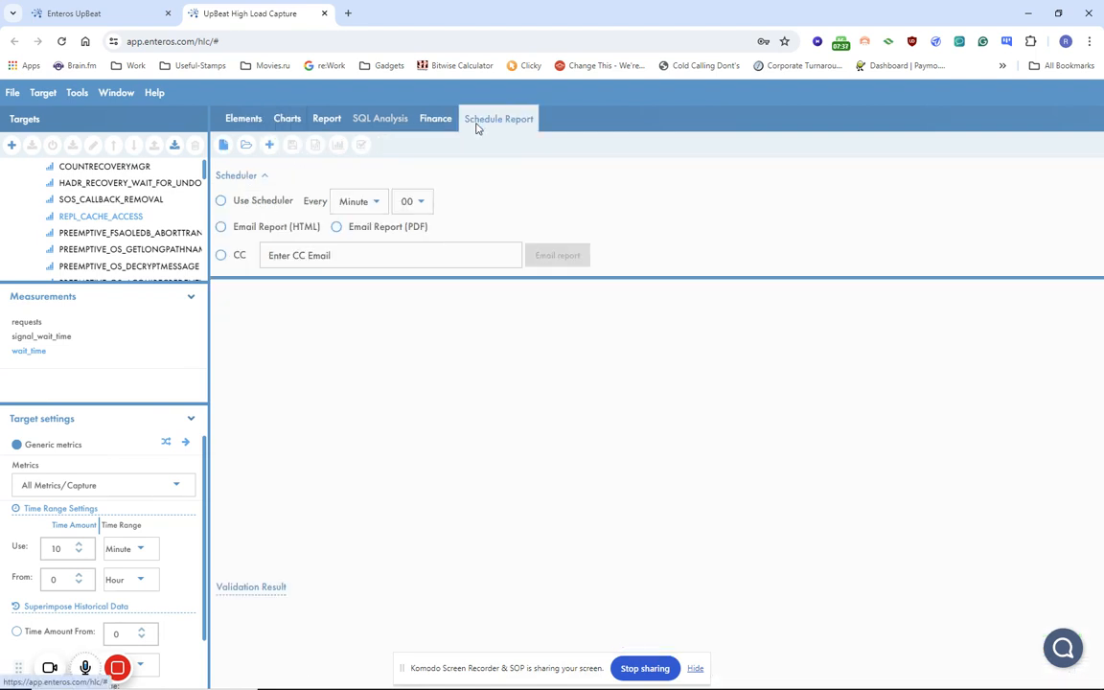
pyautogui.click(271, 149)
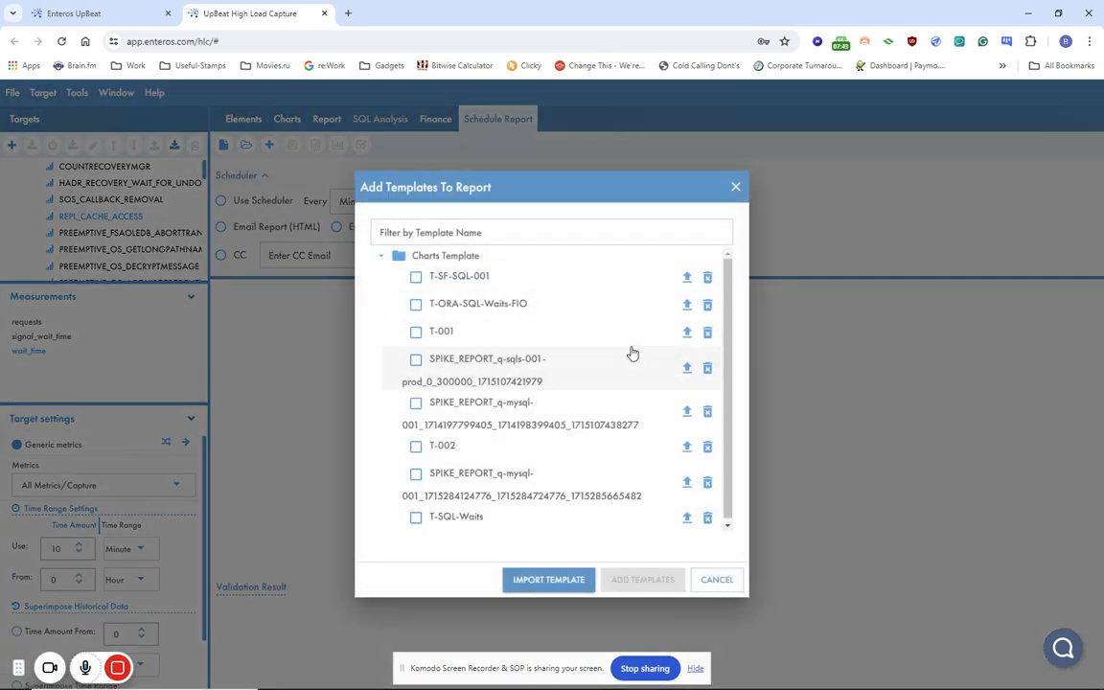
pyautogui.scroll(-1, 556, 365)
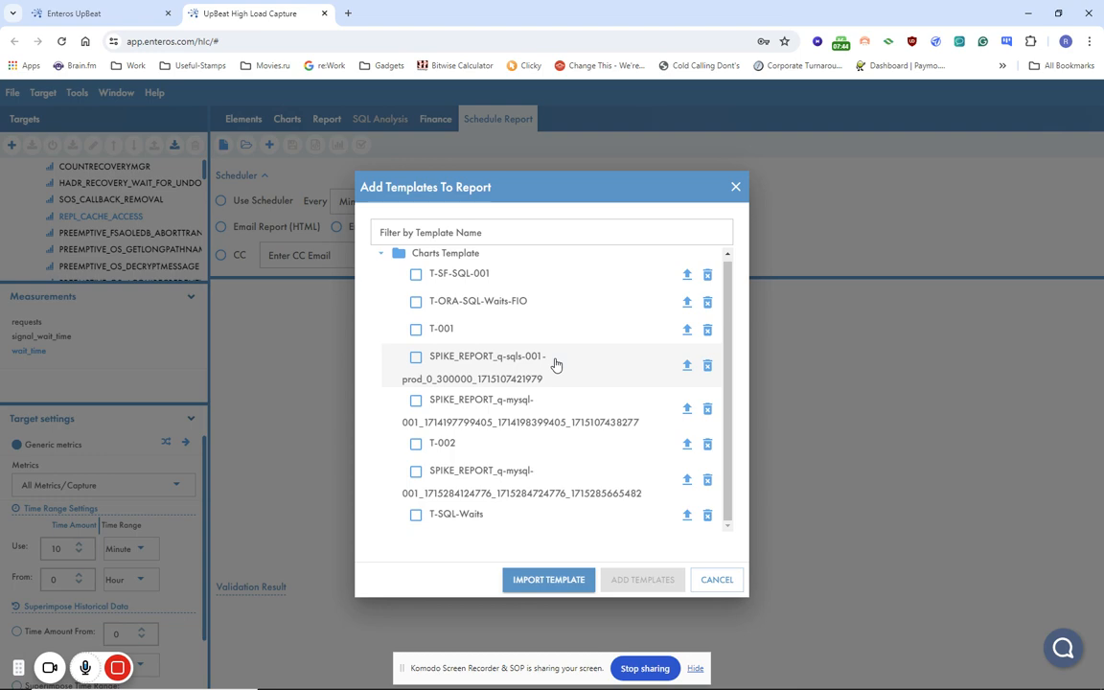
pyautogui.click(416, 515)
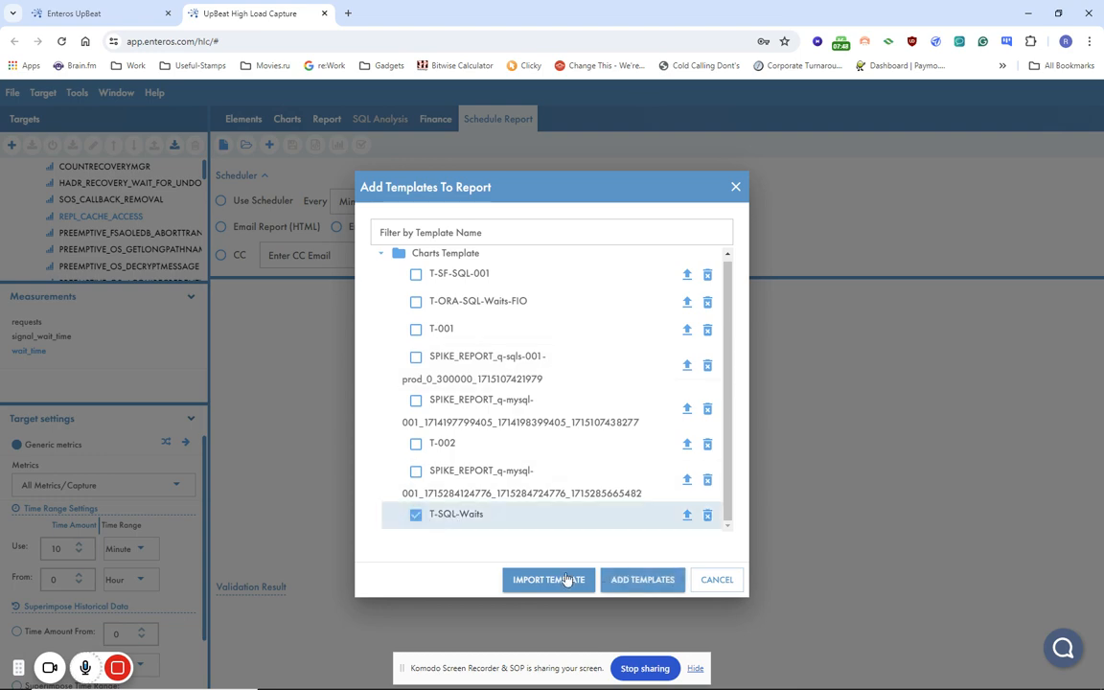
pyautogui.click(637, 580)
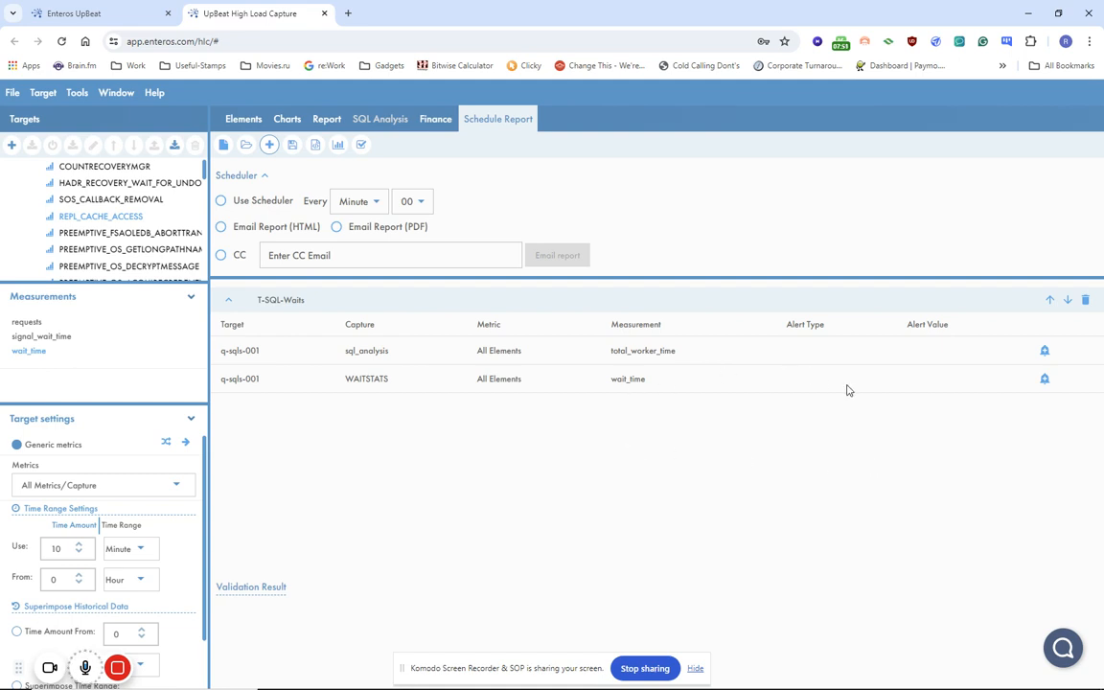
# - Set a Spike Detection Alert on the report's total_worker_time measurement and save it
pyautogui.click(1046, 351)
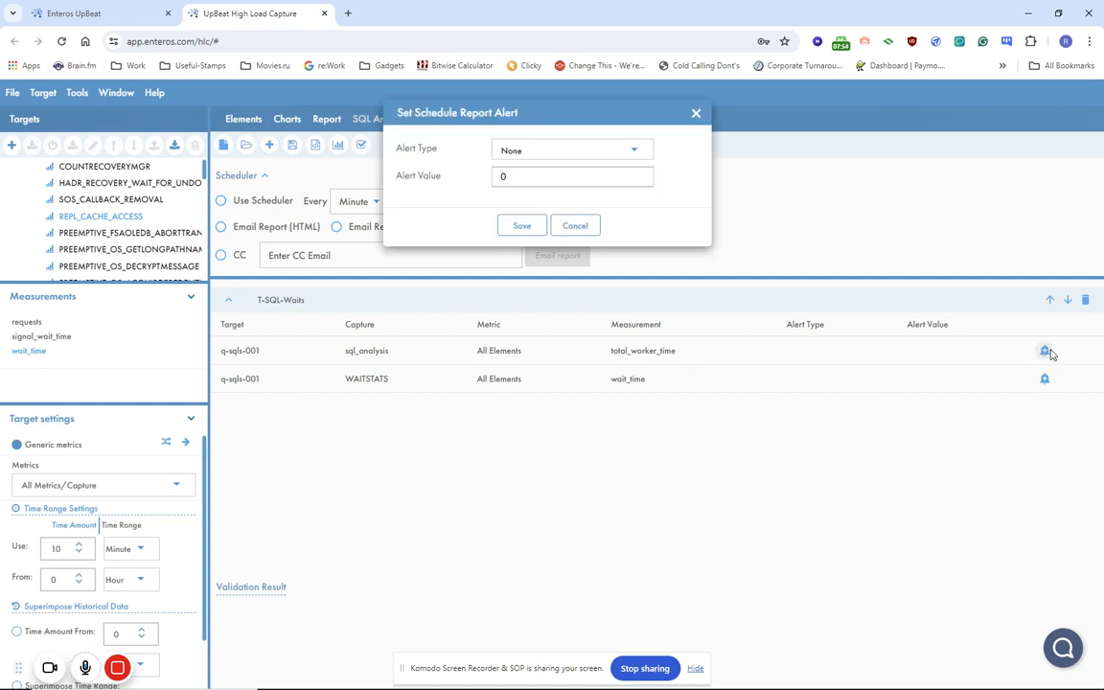
pyautogui.click(542, 151)
pyautogui.click(529, 189)
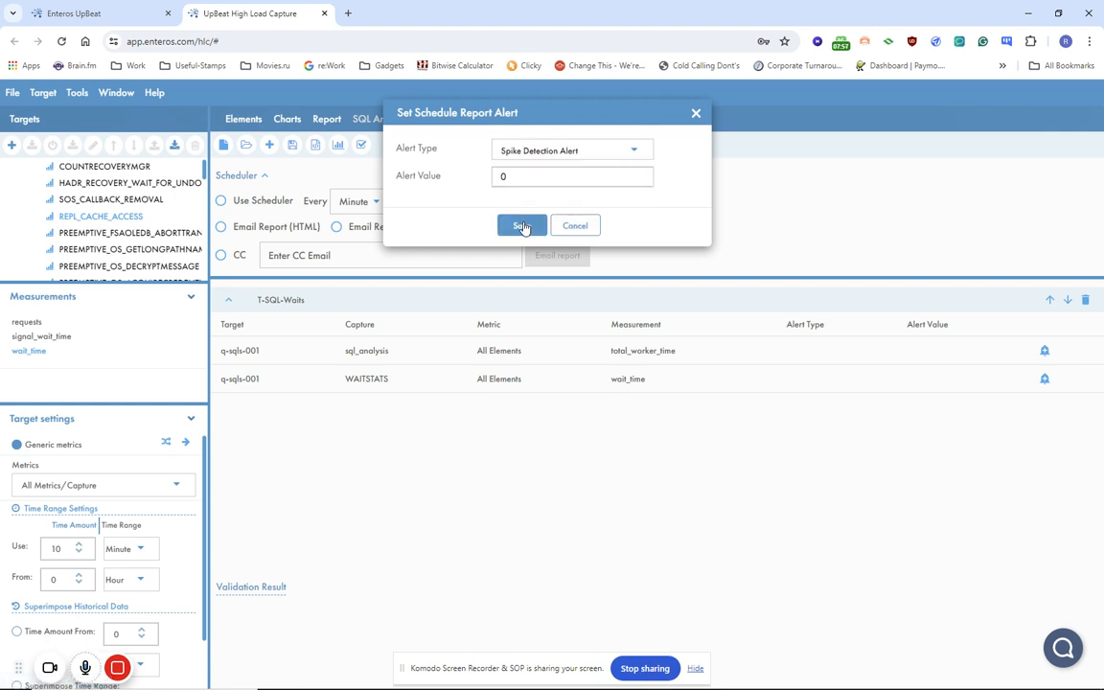
pyautogui.click(520, 225)
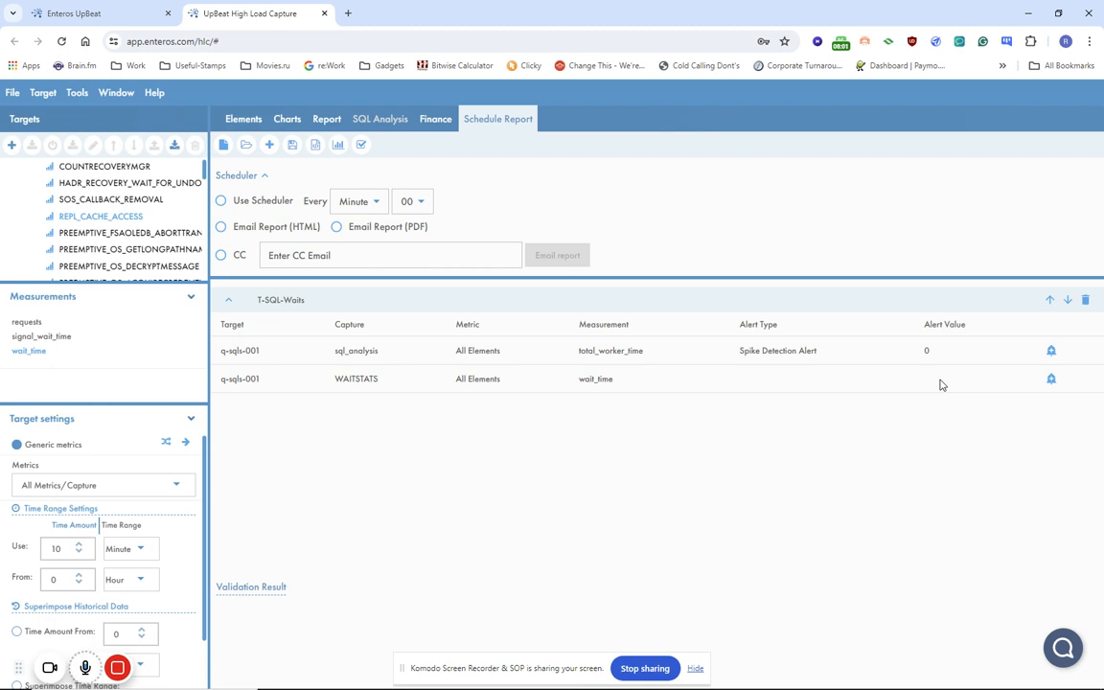
# - Enable the report scheduler and set it to run every hour at 10 minutes
pyautogui.click(221, 202)
pyautogui.click(354, 213)
pyautogui.click(358, 256)
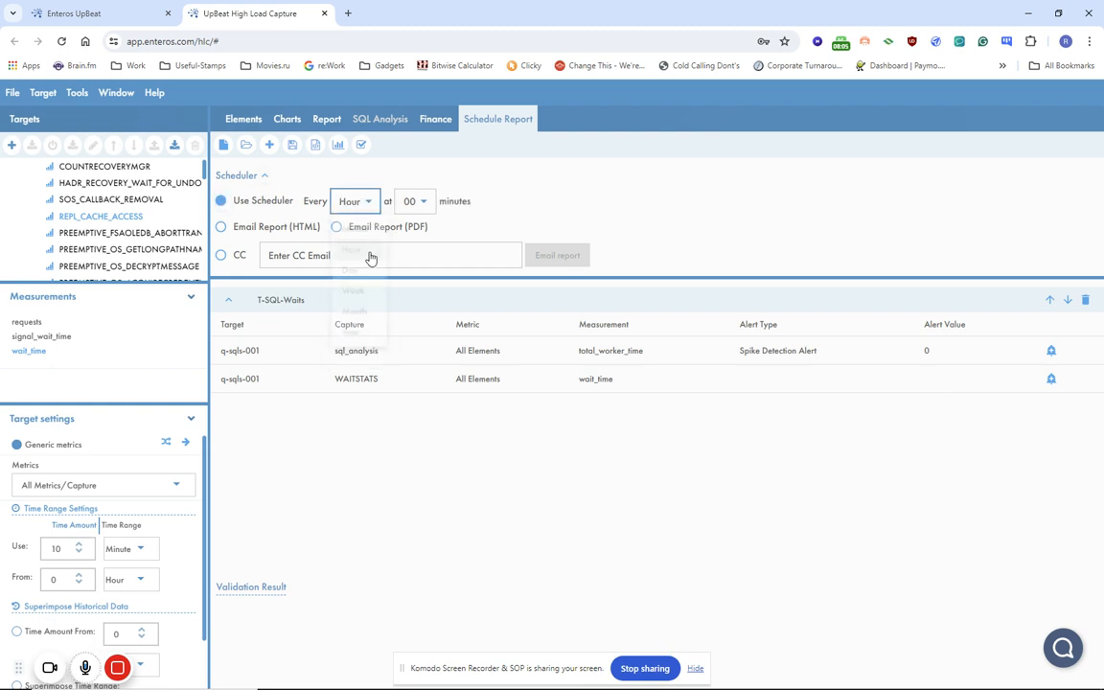
pyautogui.click(410, 203)
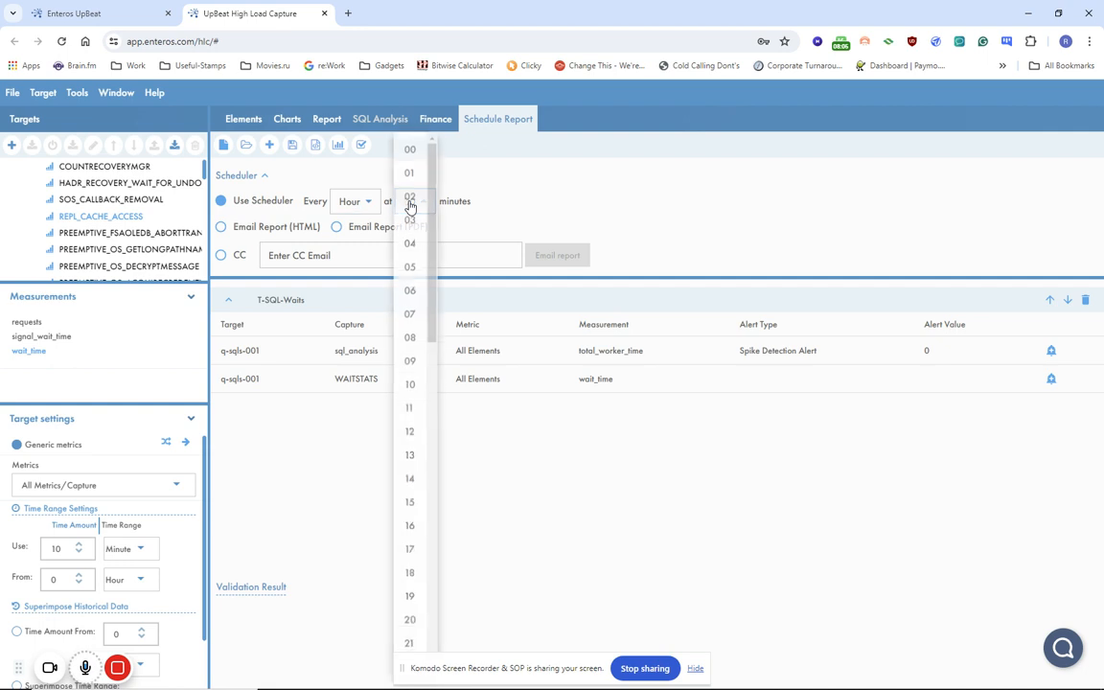
pyautogui.click(411, 387)
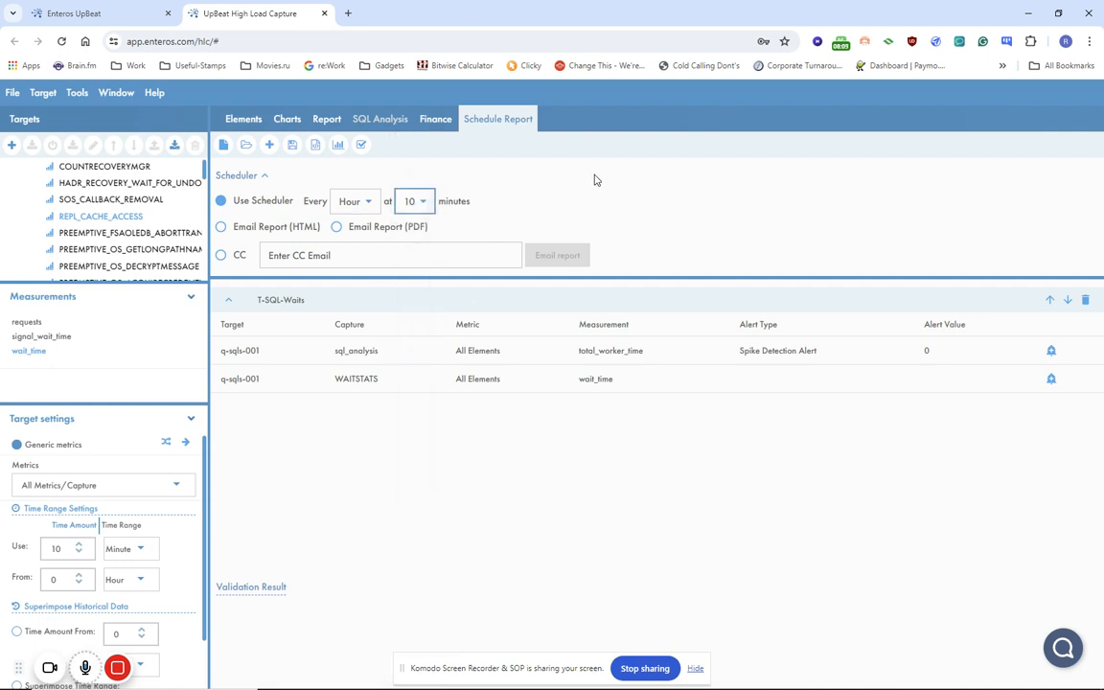
pyautogui.click(223, 228)
pyautogui.click(336, 228)
pyautogui.click(221, 227)
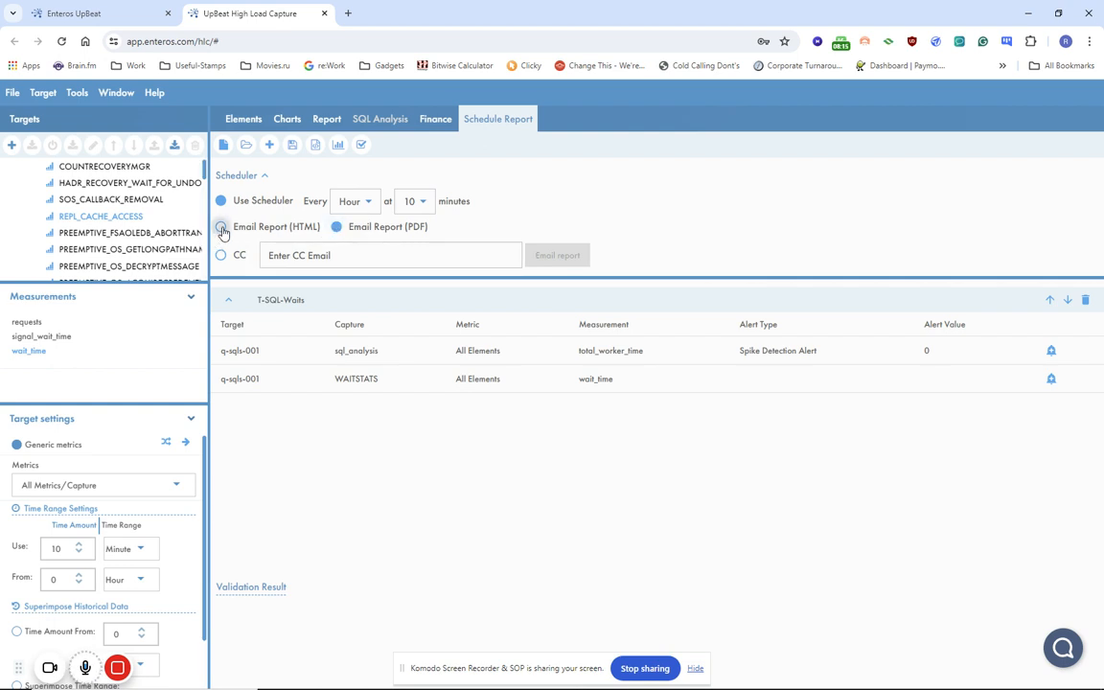
pyautogui.click(336, 230)
# - Turn off the PDF email report, the CC option and the scheduler for the report
pyautogui.click(220, 256)
pyautogui.click(342, 256)
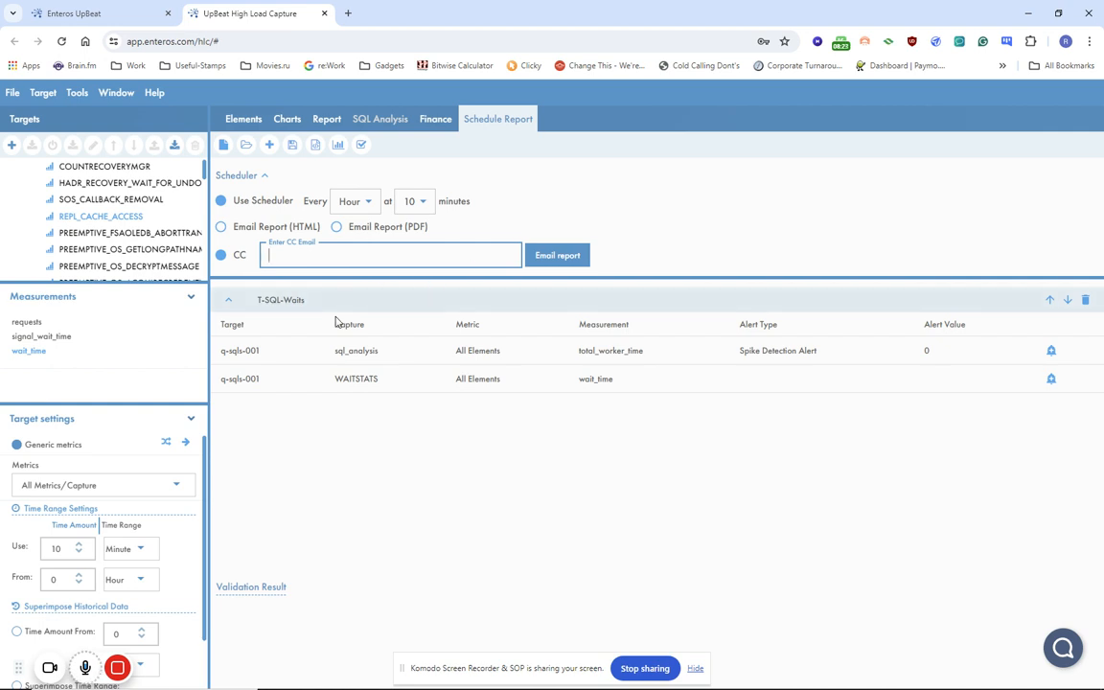
pyautogui.click(221, 256)
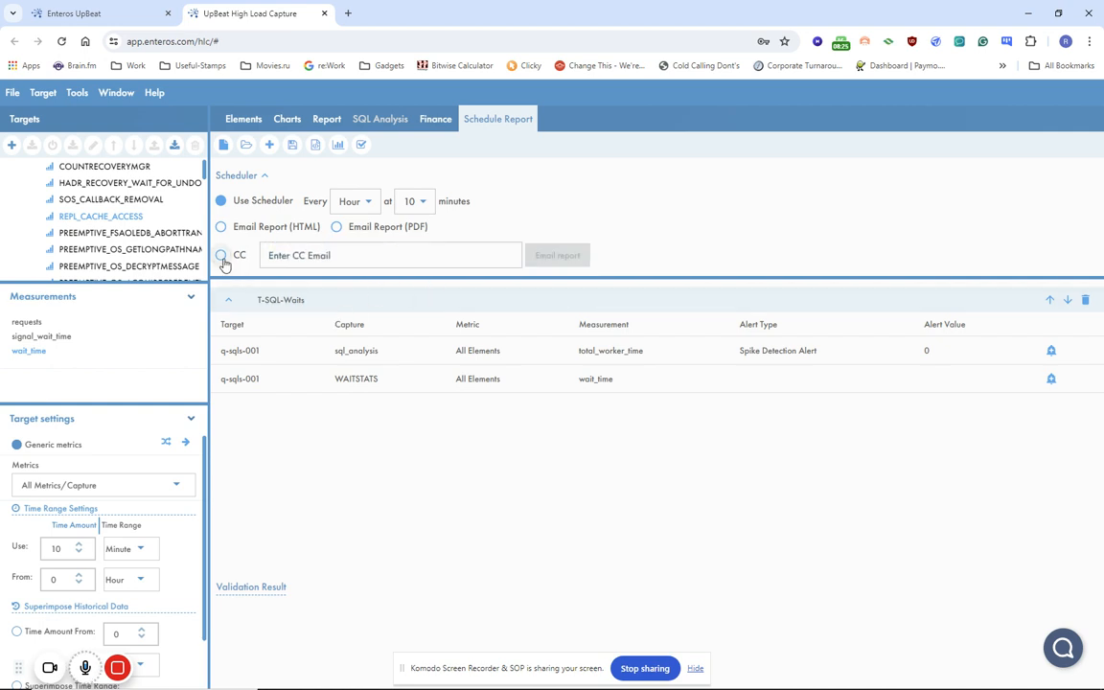
pyautogui.click(220, 201)
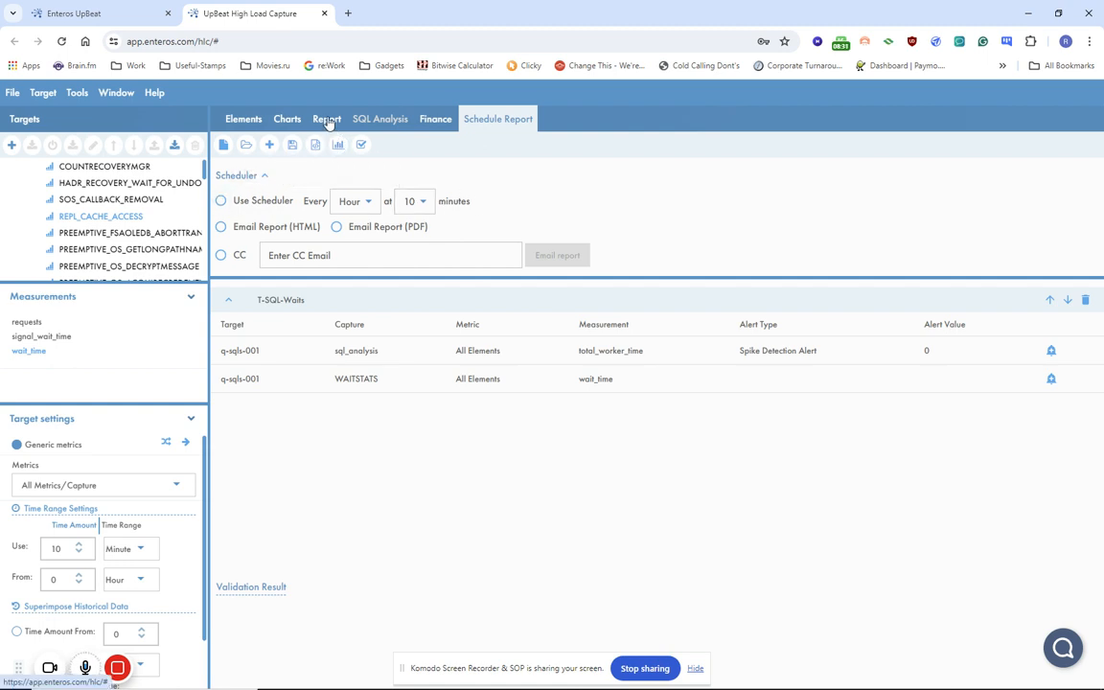
# - Save the scheduled report under the name R-SQL-Waits
pyautogui.click(292, 143)
pyautogui.click(434, 295)
pyautogui.write('R')
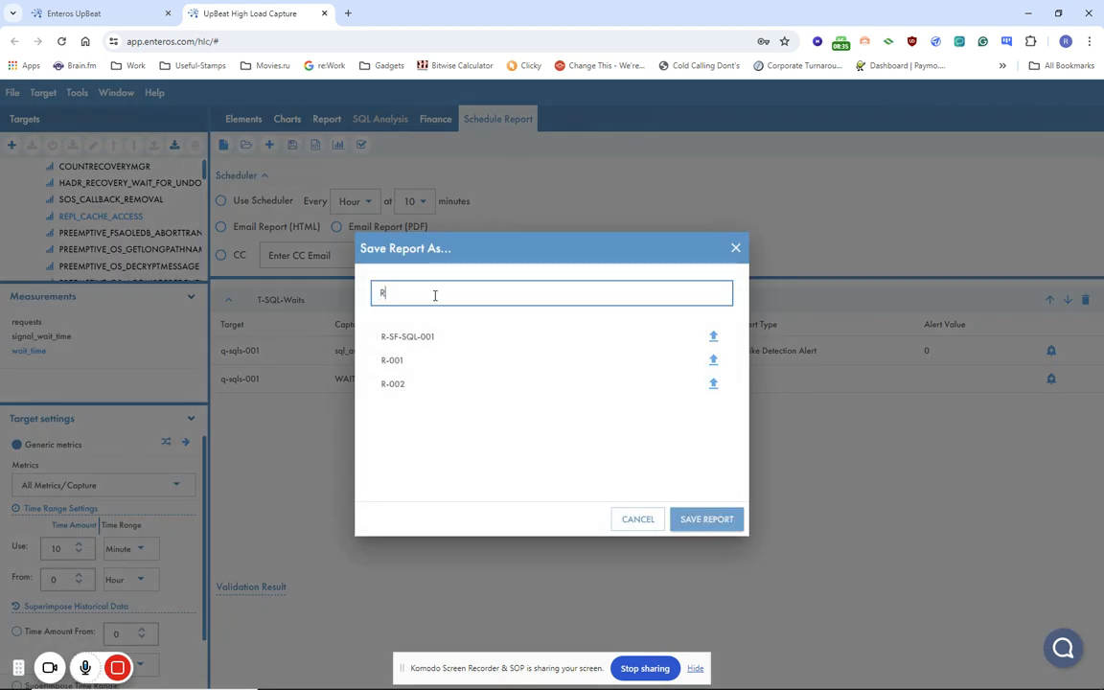
pyautogui.write('-SQL-Waits')
pyautogui.click(700, 522)
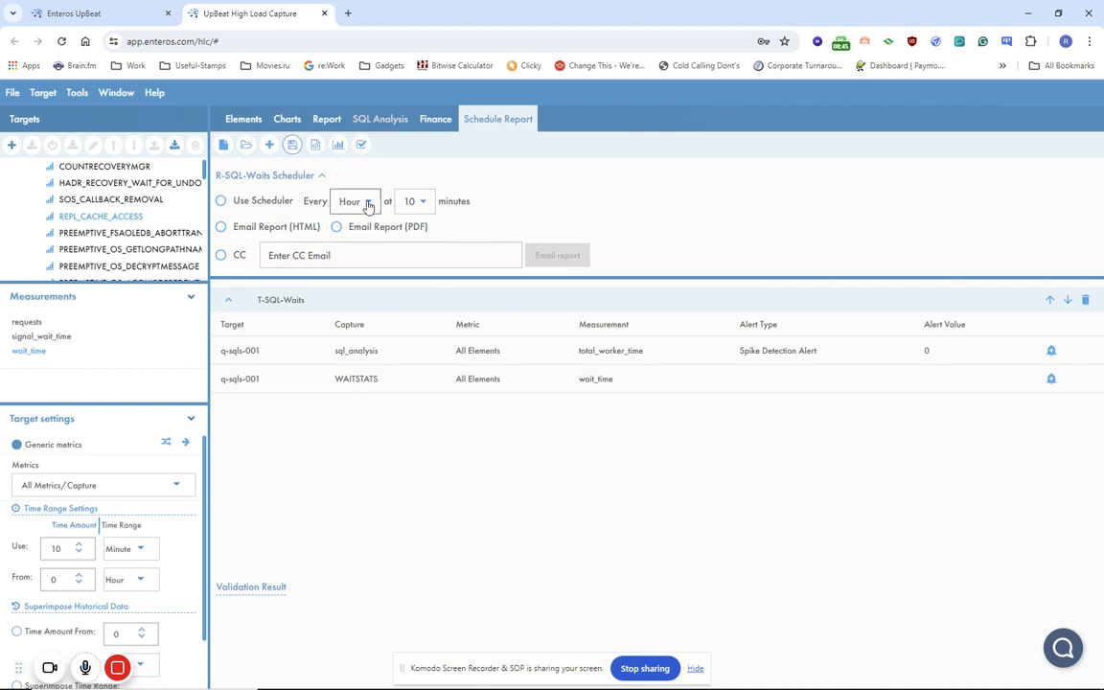
# - Chart the saved report to inspect the spikes marked on its measurements, and return to the report's schedule
pyautogui.click(340, 144)
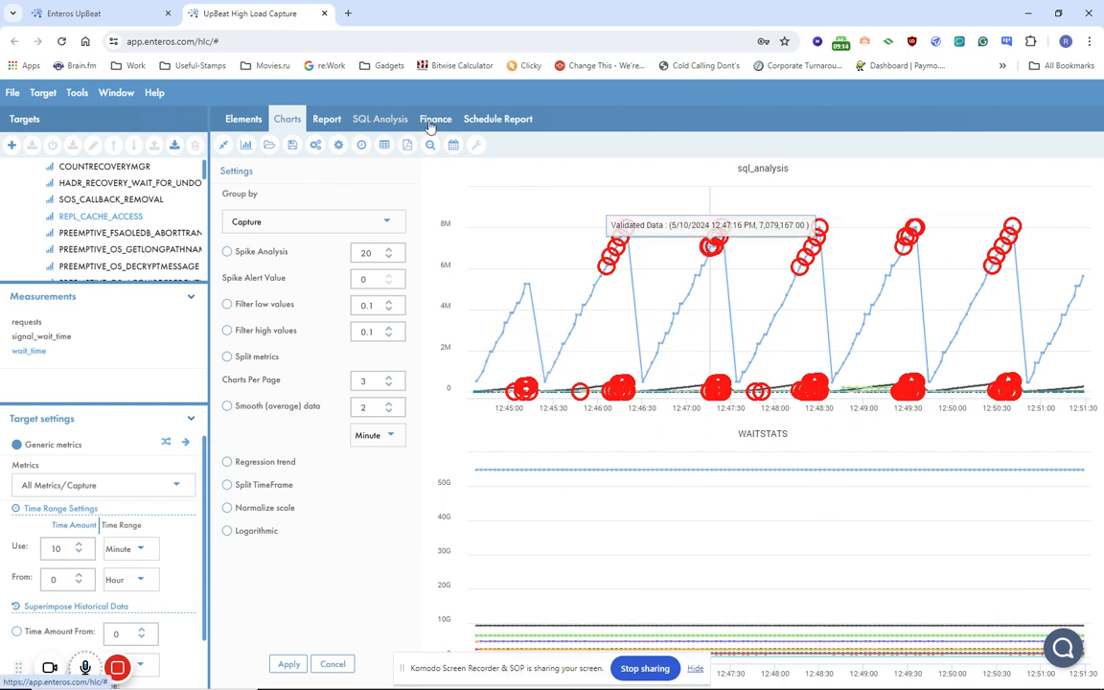
pyautogui.click(497, 122)
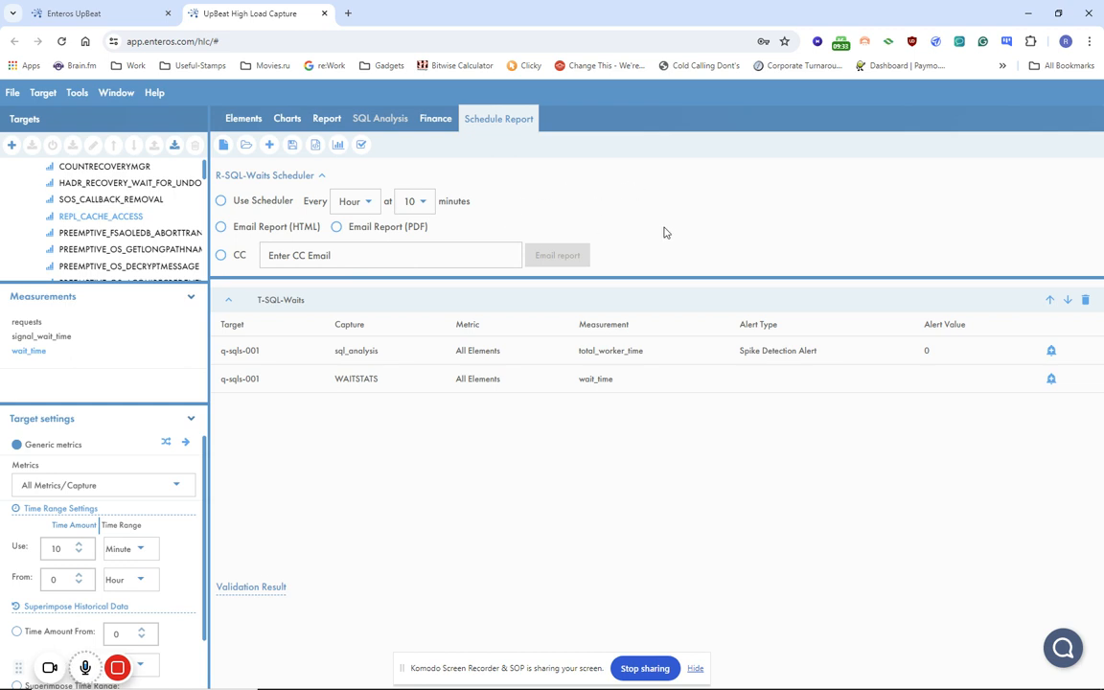
# - Switch to the UpBeat Dashboard application and create a dashboard named SQL Prod Retail 005 in the SQL Server Production group
pyautogui.click(89, 19)
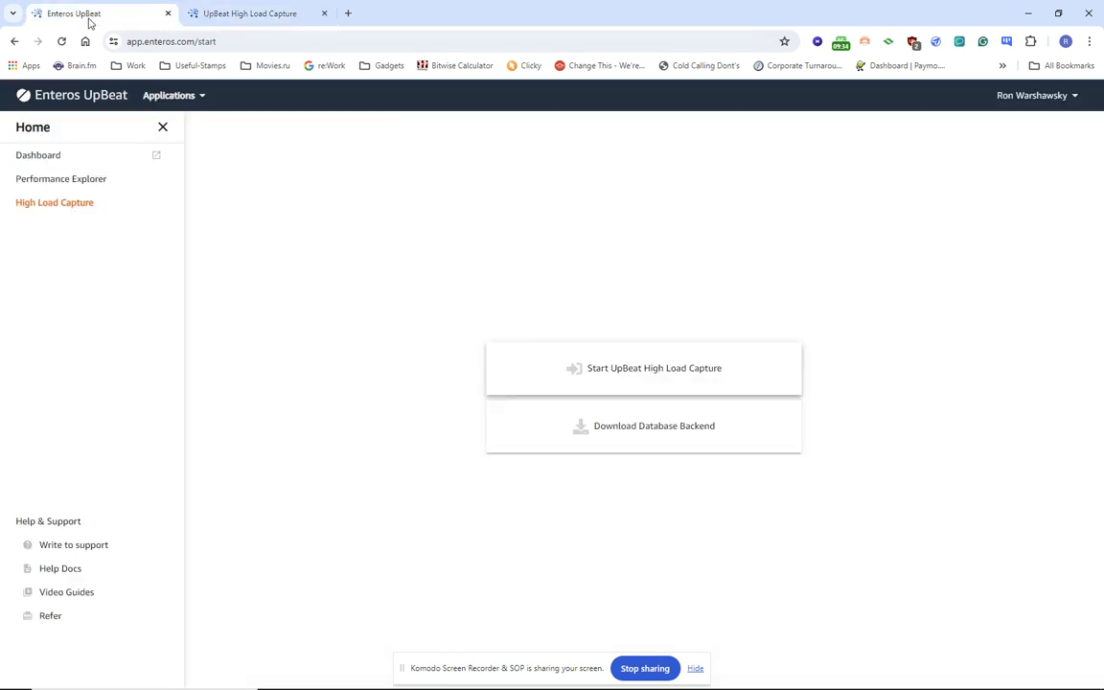
pyautogui.click(35, 158)
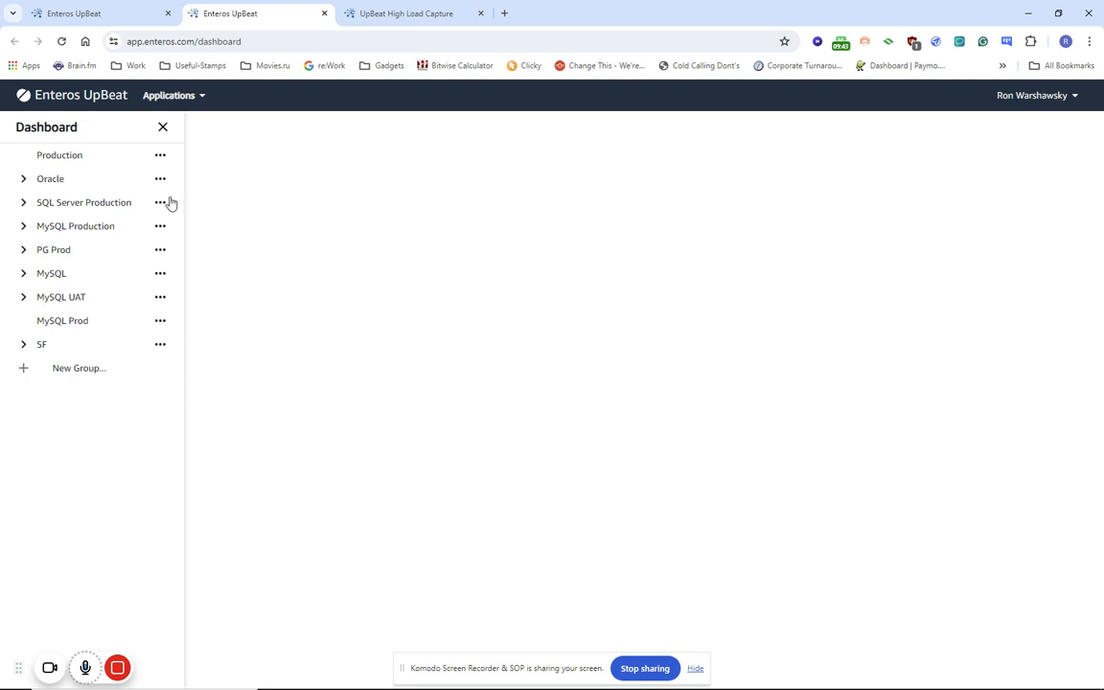
pyautogui.click(212, 219)
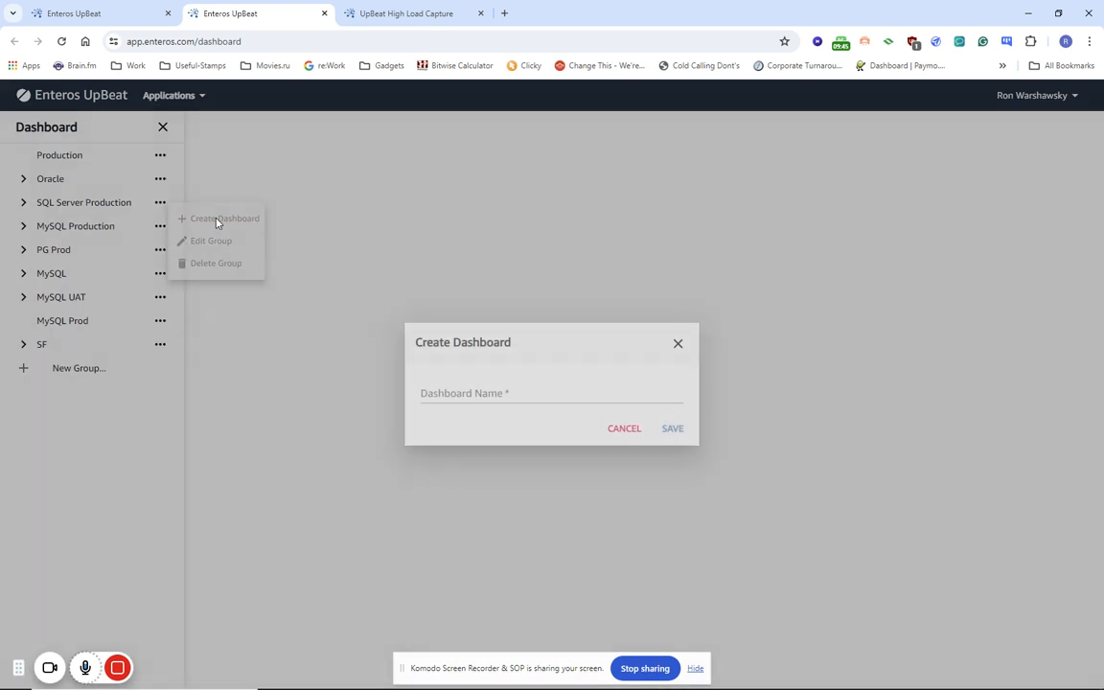
pyautogui.click(512, 391)
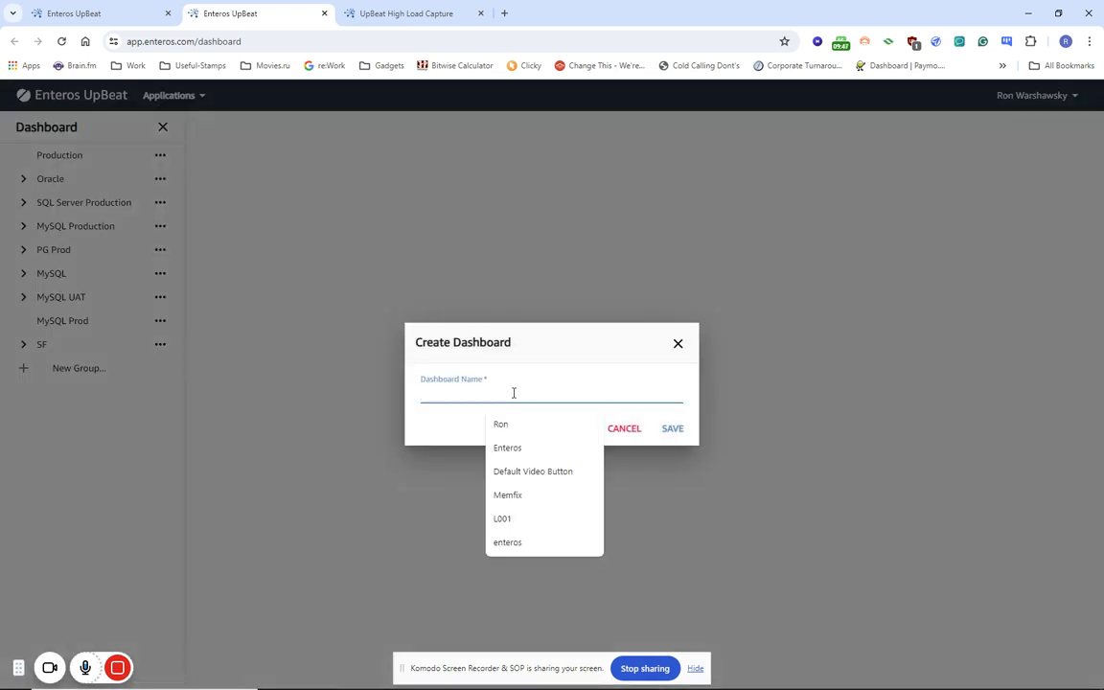
pyautogui.write('SQL')
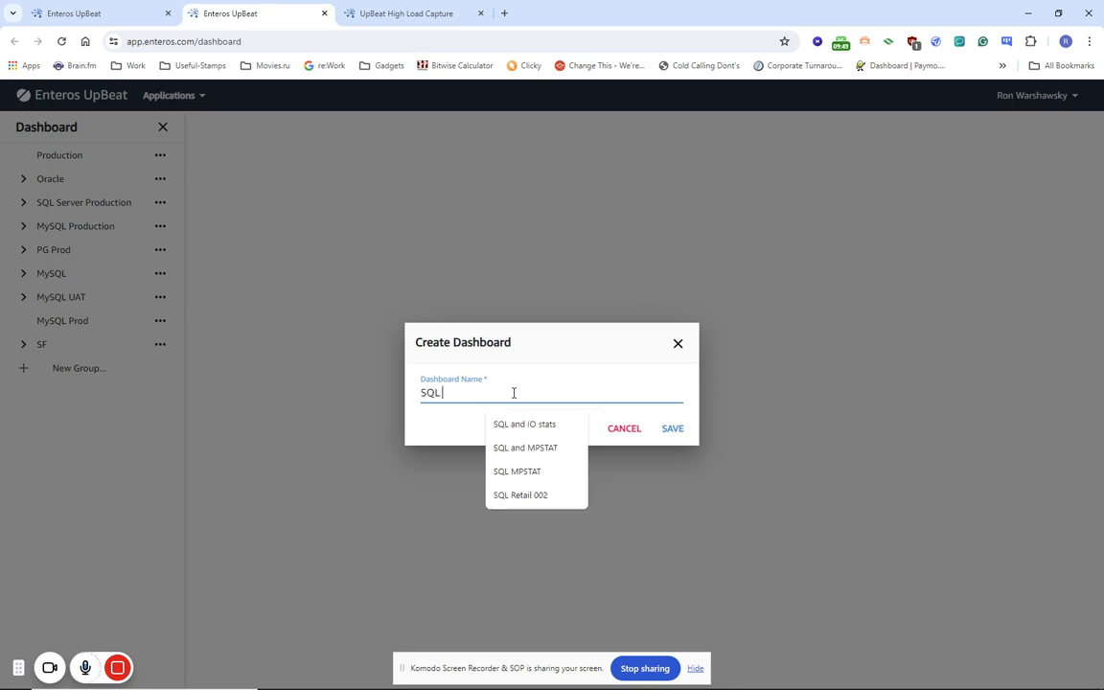
pyautogui.write(' Prod Retail 005')
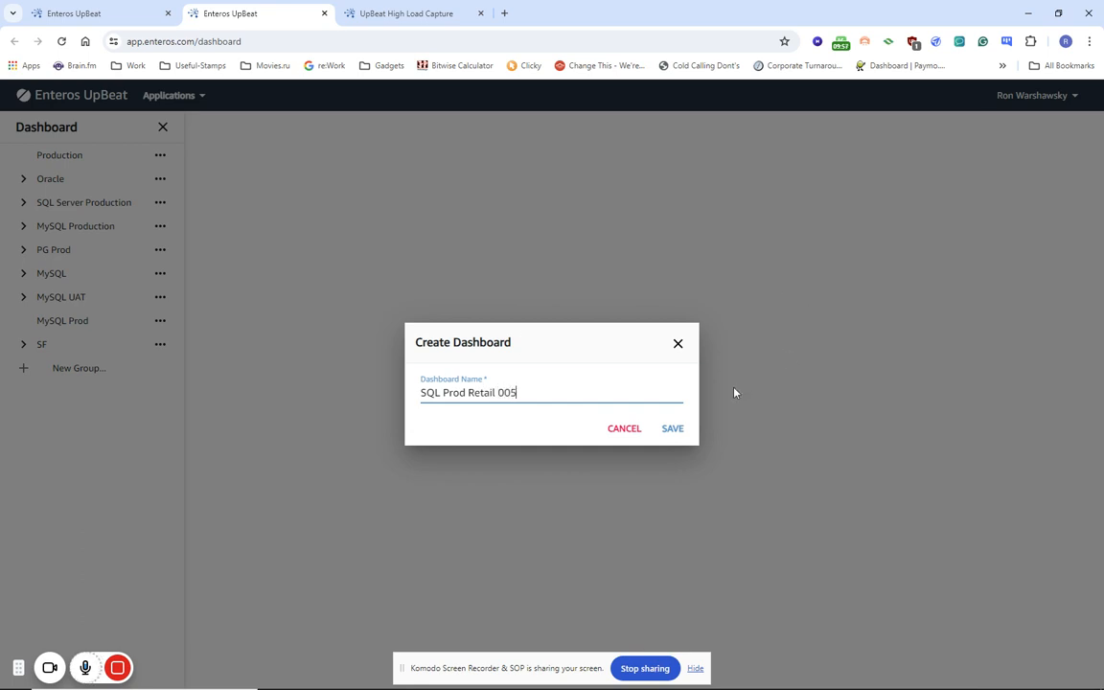
pyautogui.click(663, 433)
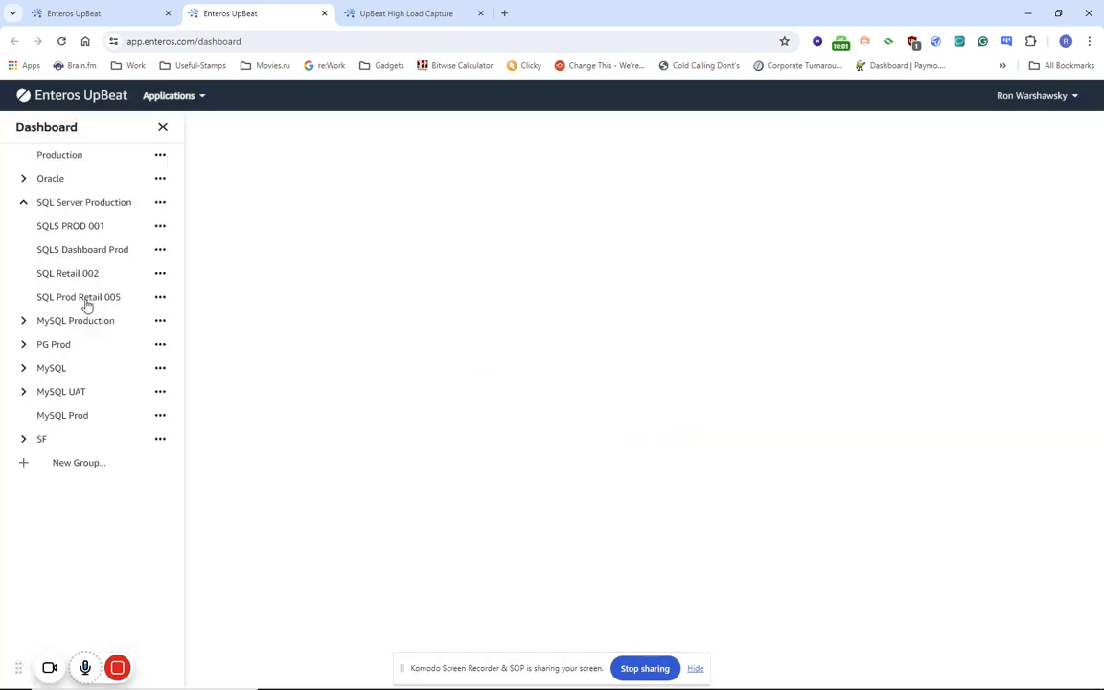
# - Start a new dashlet in the SQL Prod Retail 005 dashboard, titled SQL Waits with the type HLC Chart
pyautogui.click(87, 301)
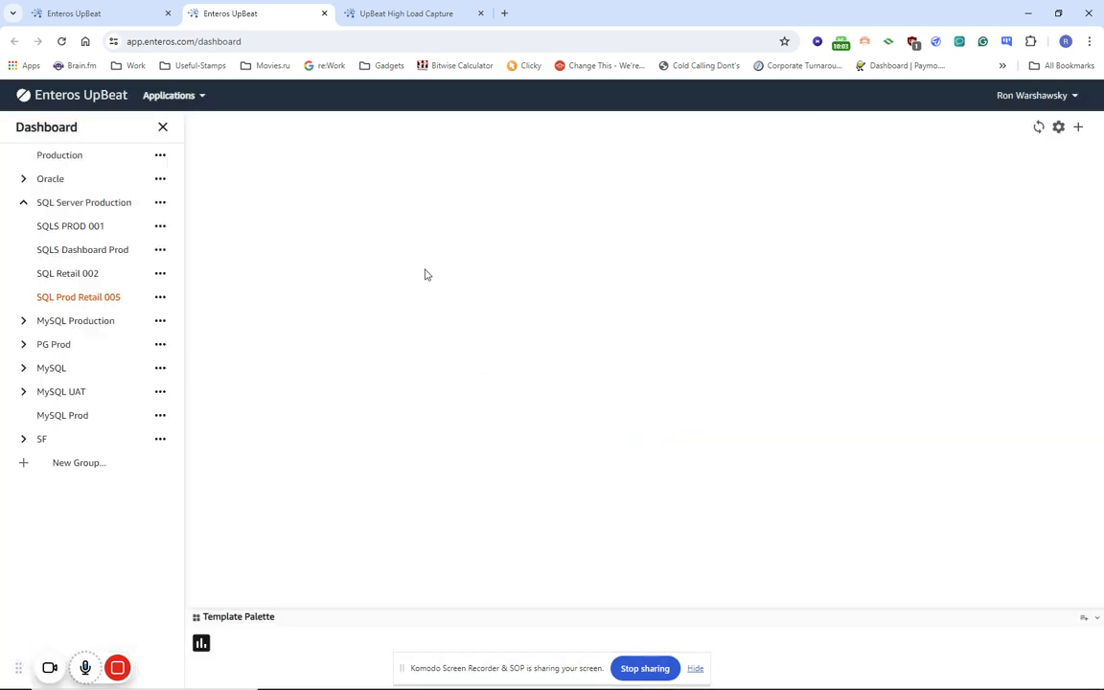
pyautogui.click(160, 297)
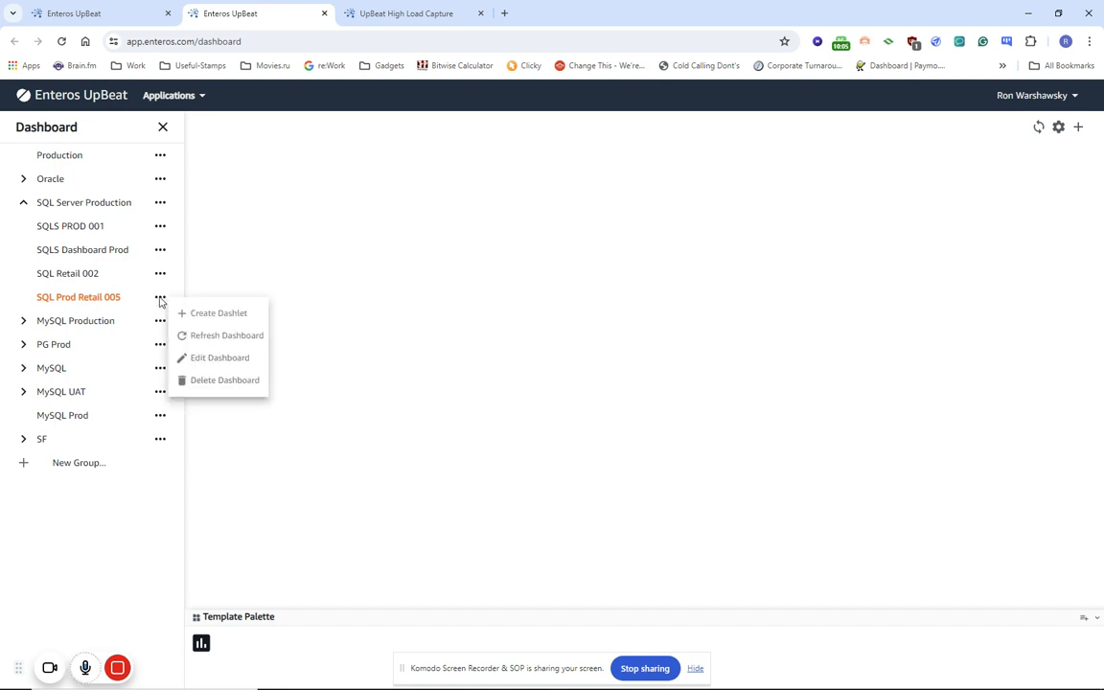
pyautogui.click(215, 313)
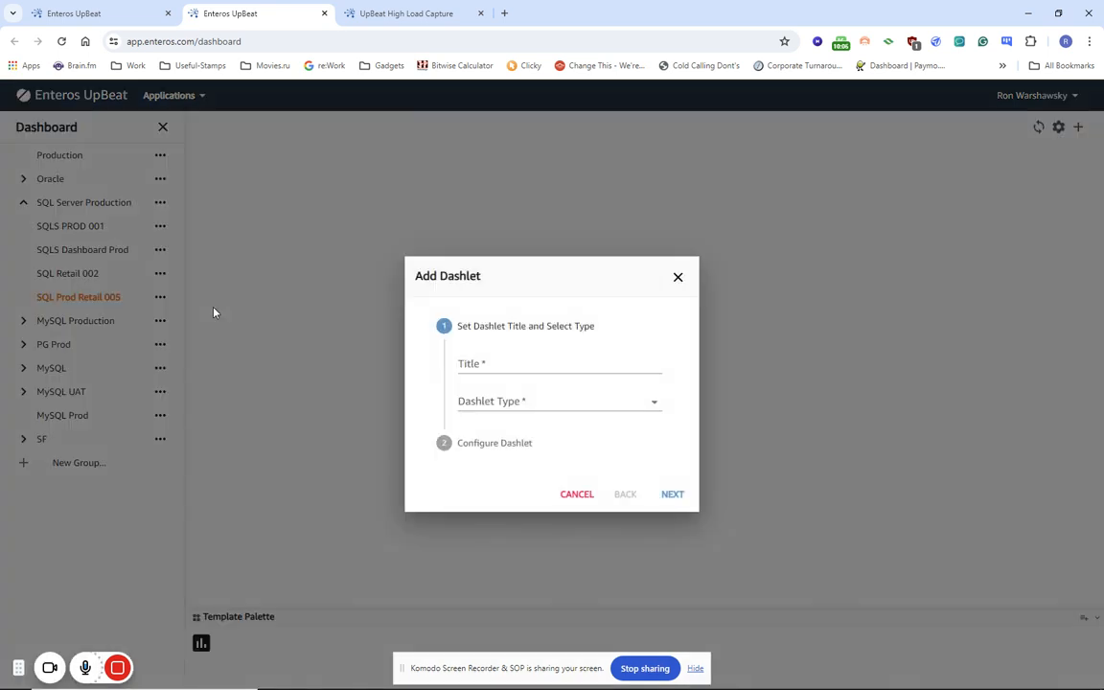
pyautogui.click(557, 361)
pyautogui.click(503, 403)
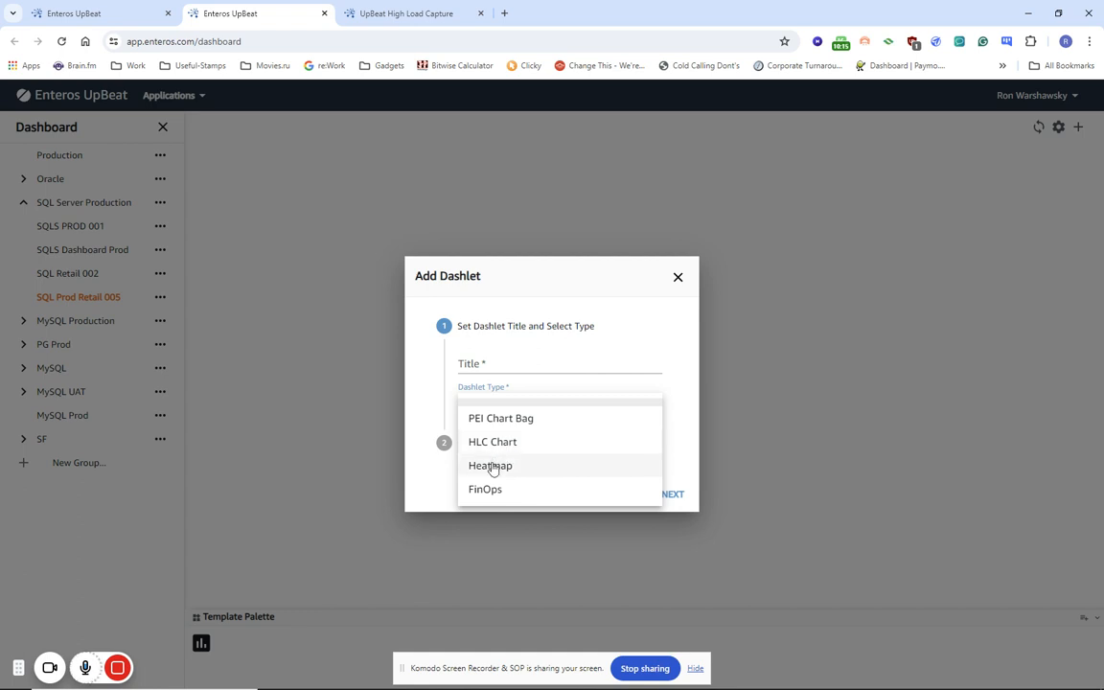
pyautogui.click(516, 357)
pyautogui.click(517, 365)
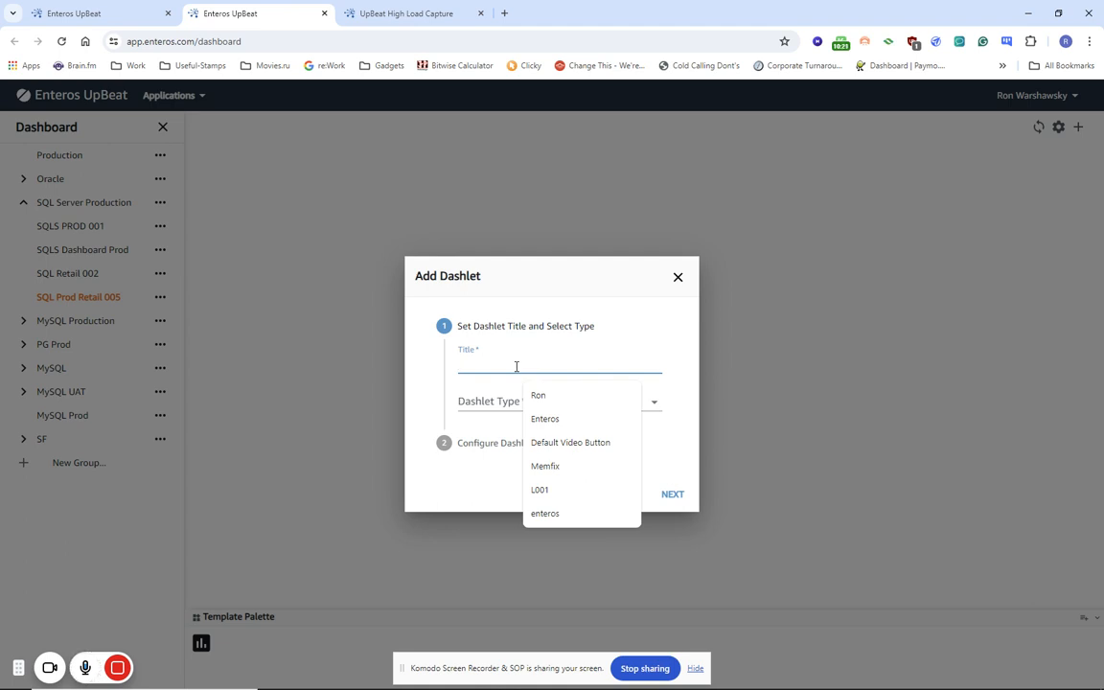
pyautogui.write('SQL')
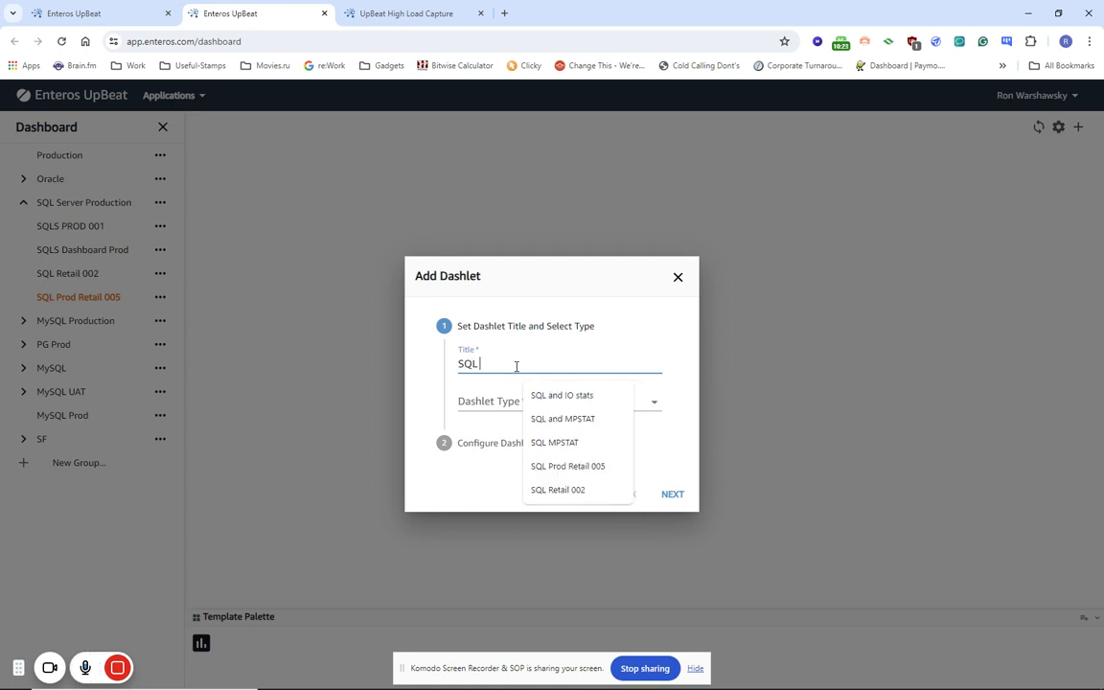
pyautogui.write(' Waits')
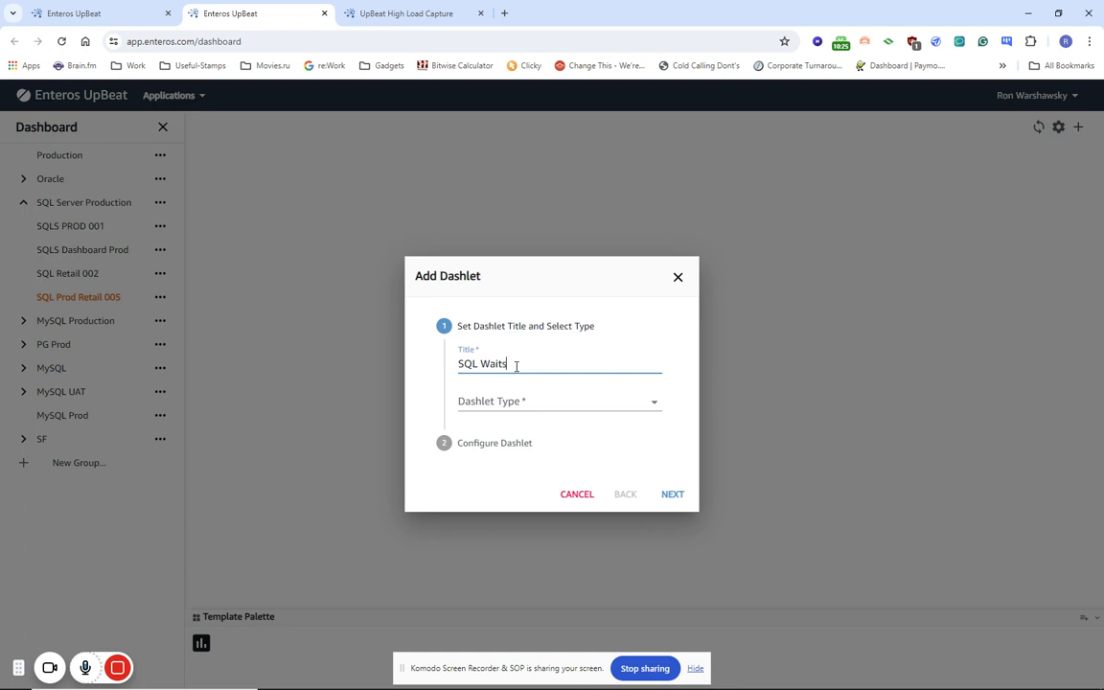
pyautogui.click(477, 399)
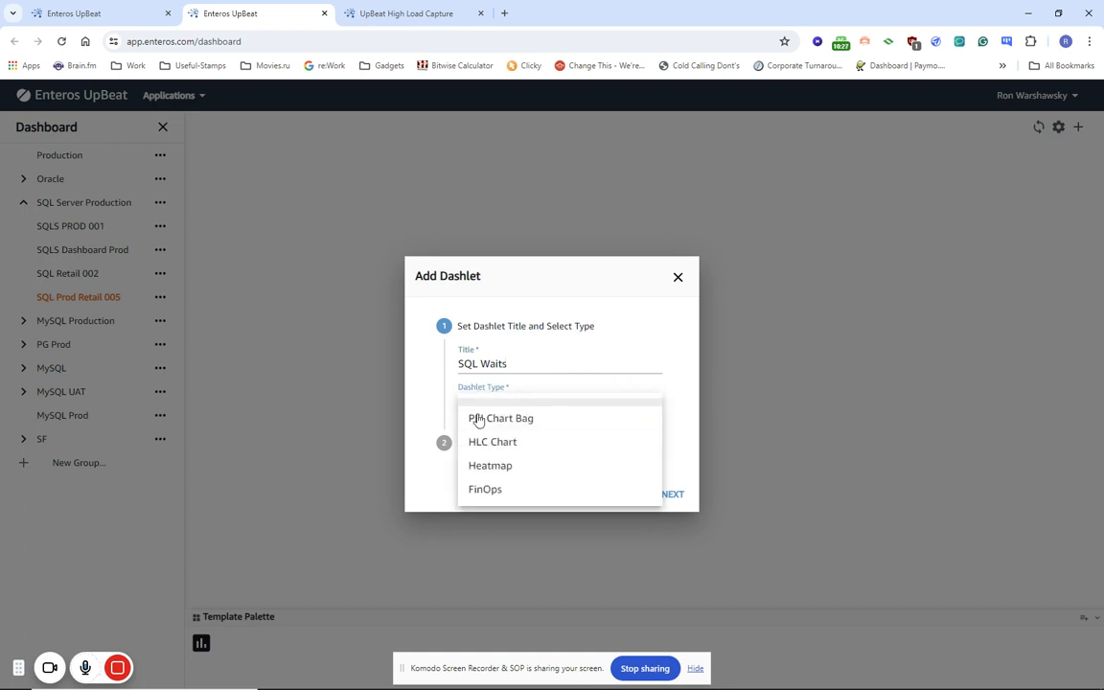
pyautogui.click(486, 446)
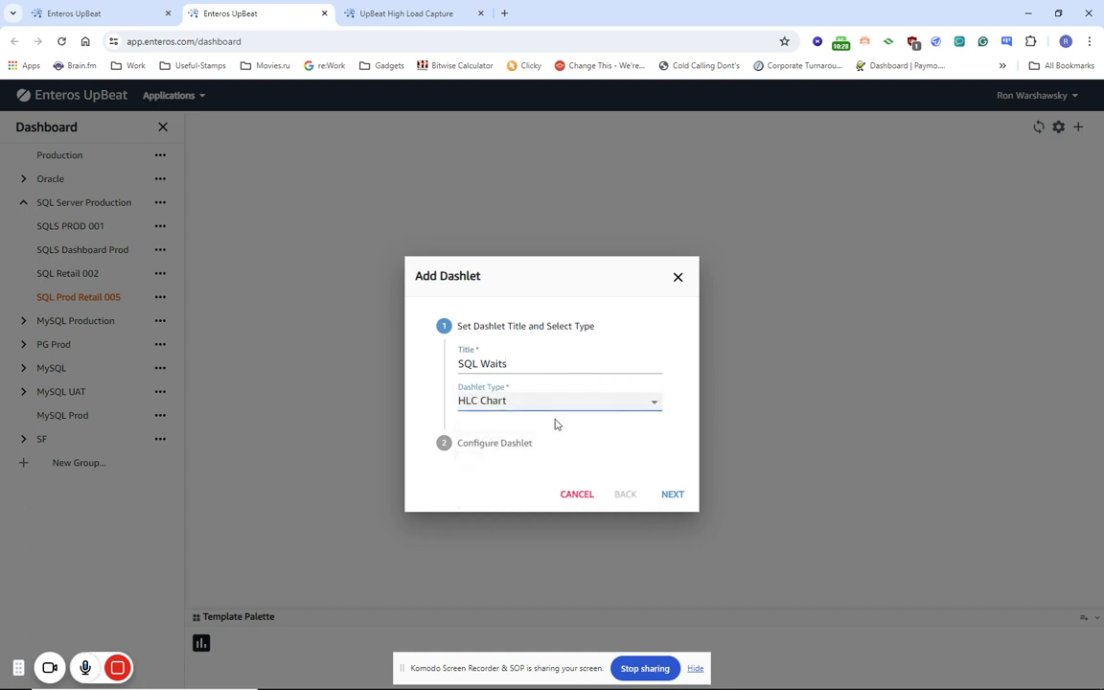
pyautogui.click(669, 494)
# - Configure the dashlet with Default Backend and the T-SQL-Waits chart template, save it and refresh its data
pyautogui.click(490, 406)
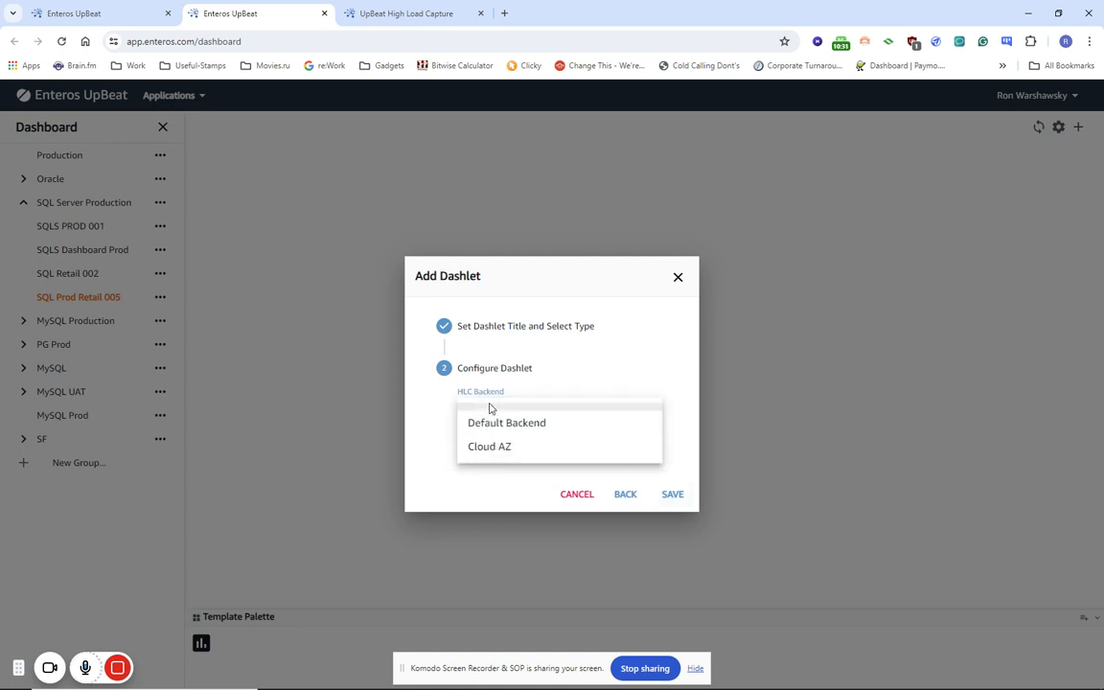
pyautogui.click(529, 431)
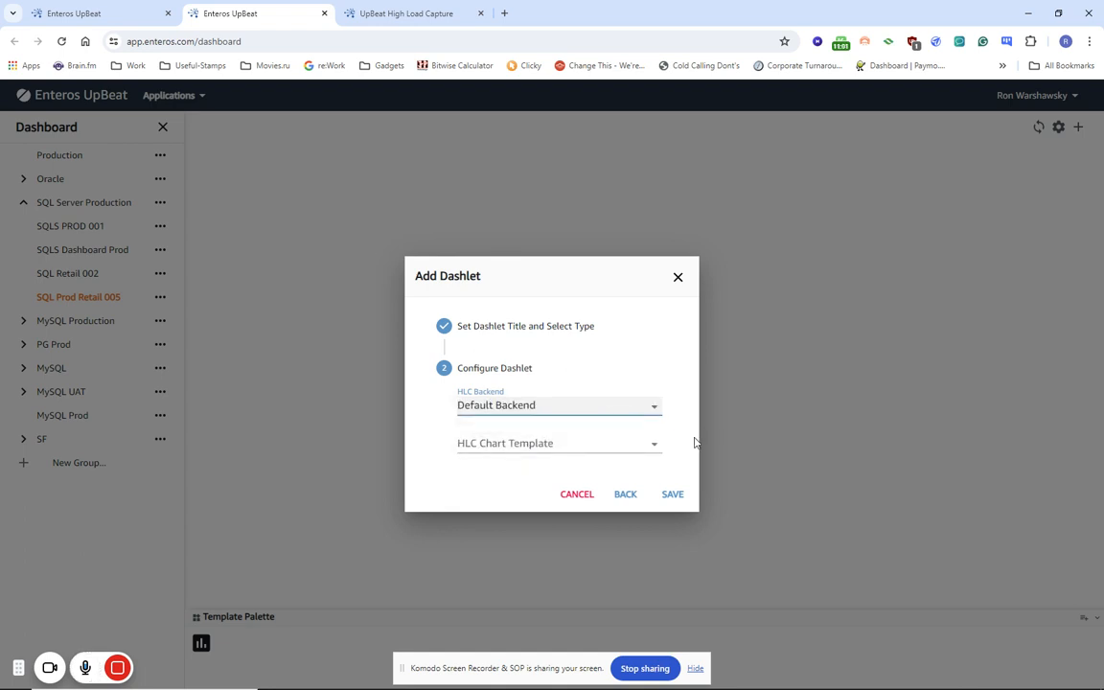
pyautogui.click(539, 445)
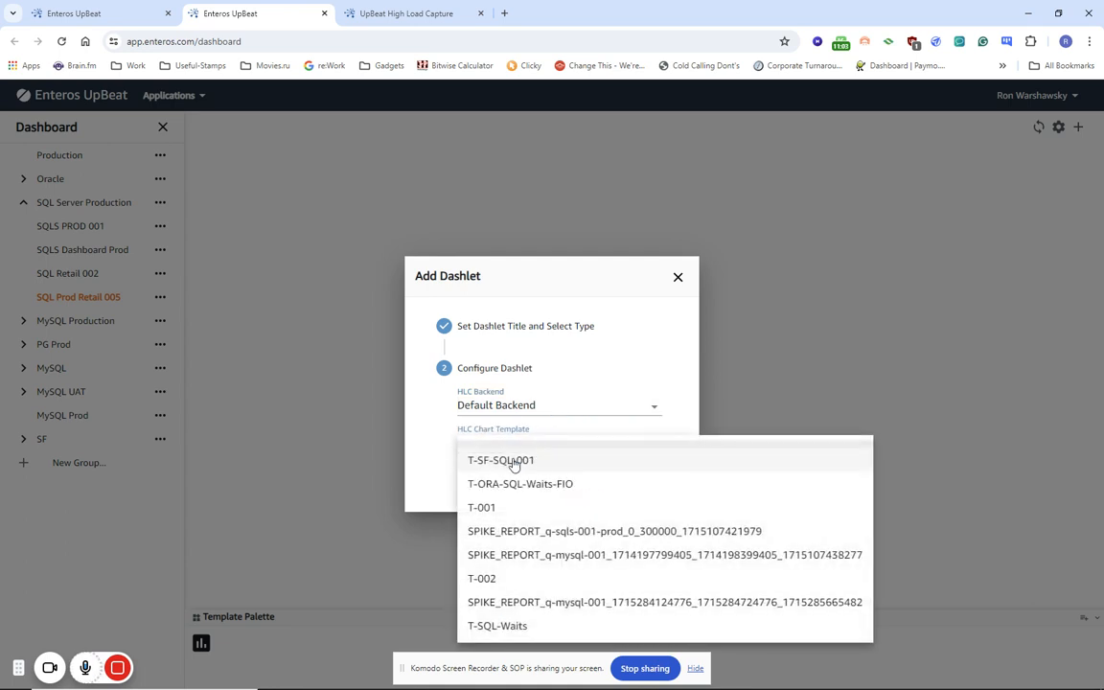
pyautogui.click(491, 626)
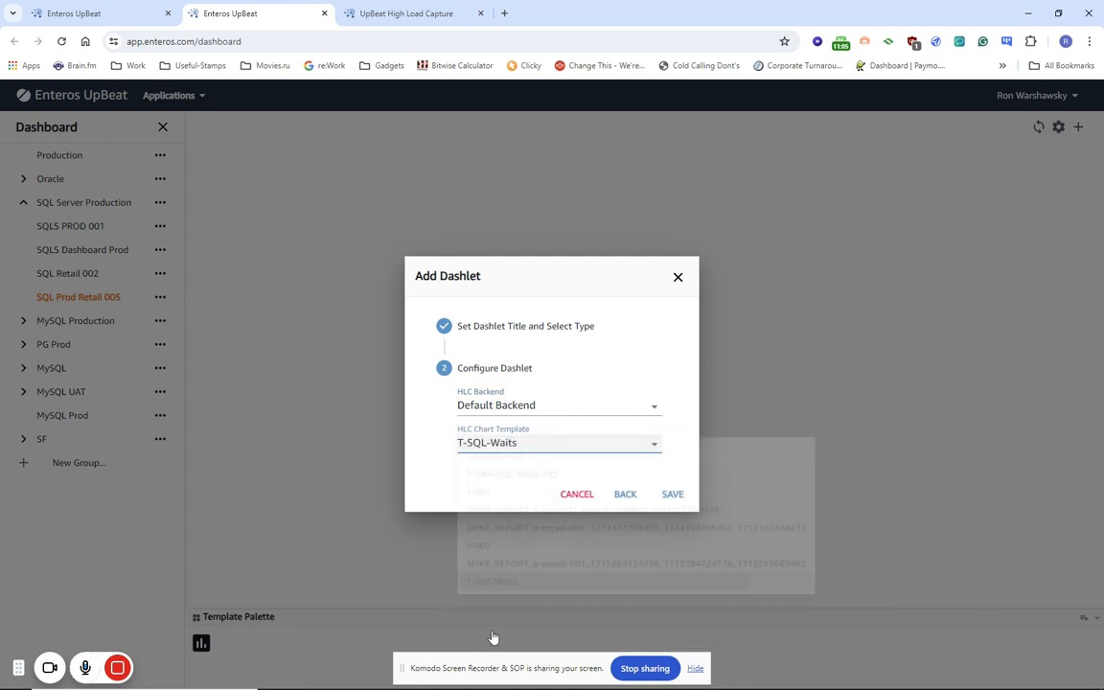
pyautogui.click(673, 497)
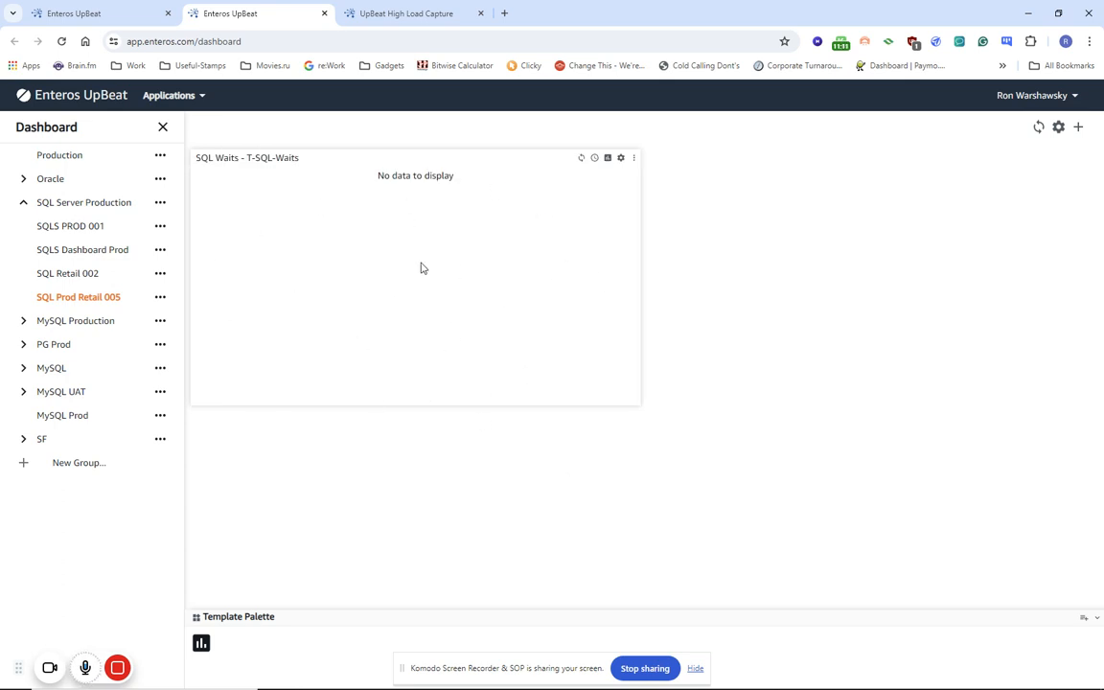
pyautogui.click(580, 159)
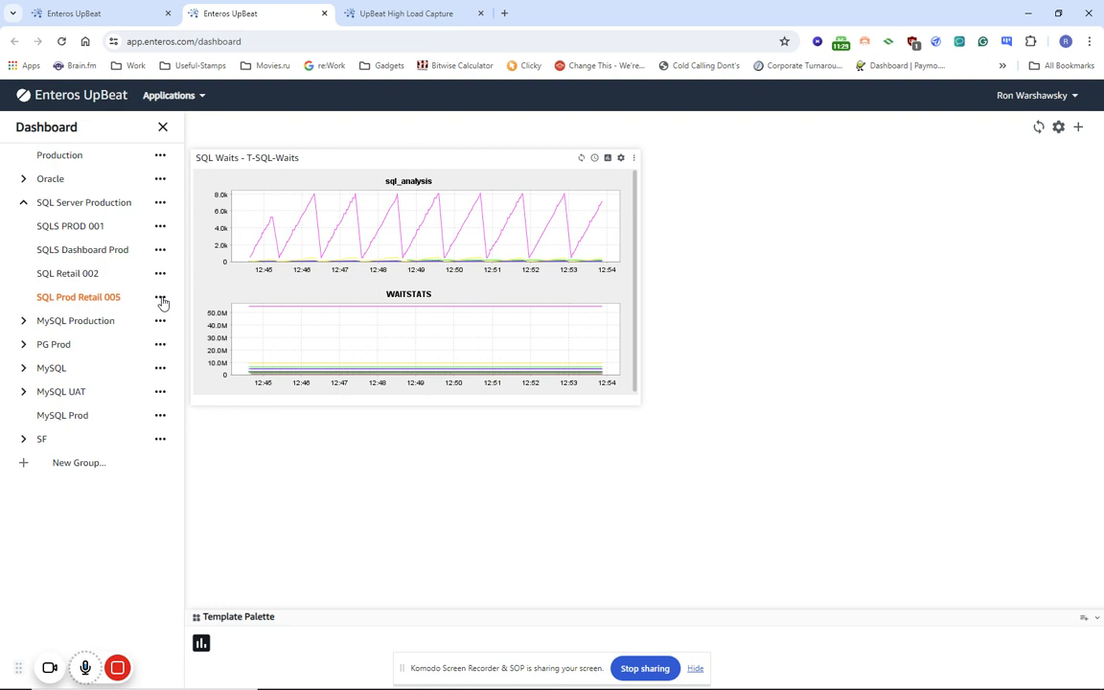
# - Check the list of targets under Default Backend in High Load Capture, and return to the dashboard
pyautogui.click(394, 15)
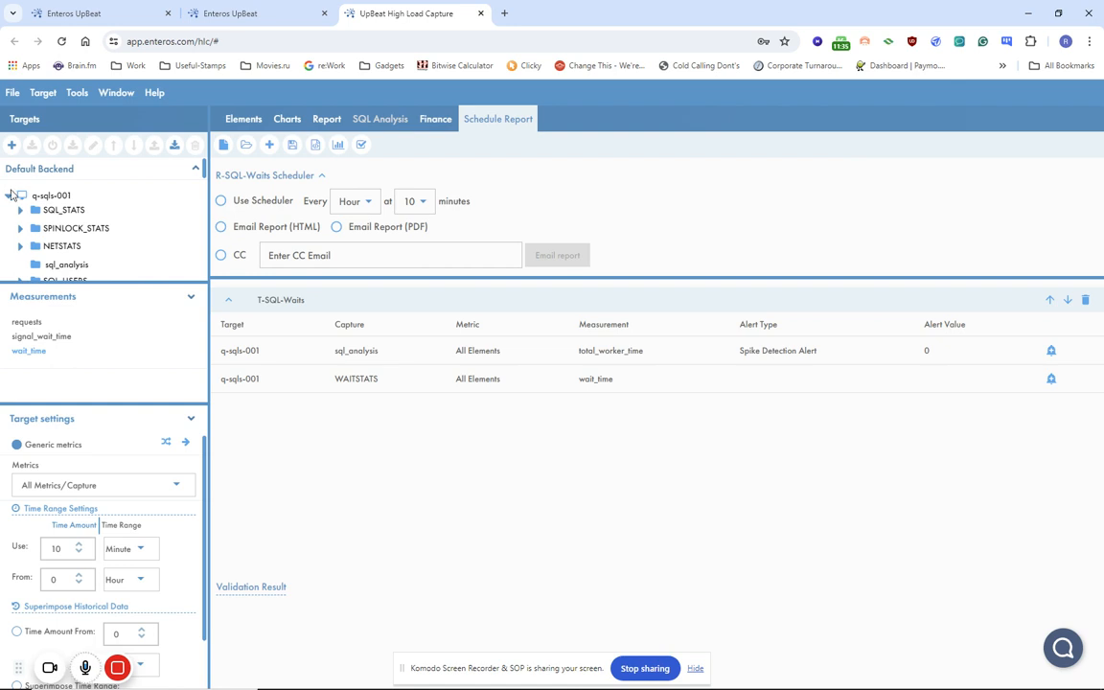
pyautogui.click(10, 196)
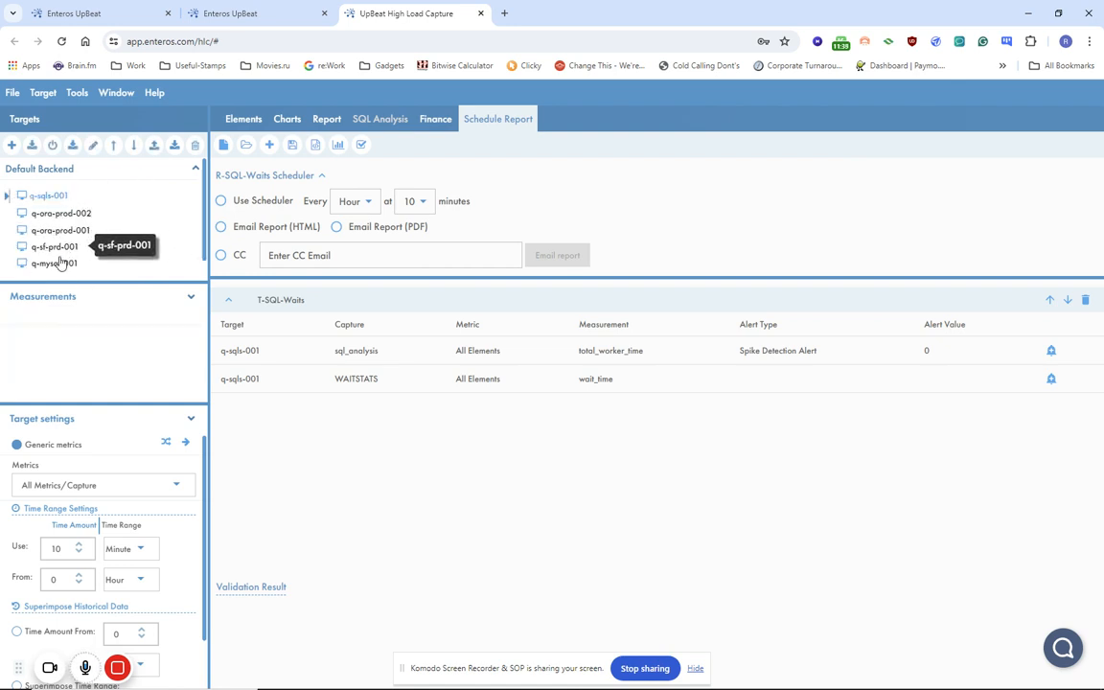
pyautogui.click(93, 19)
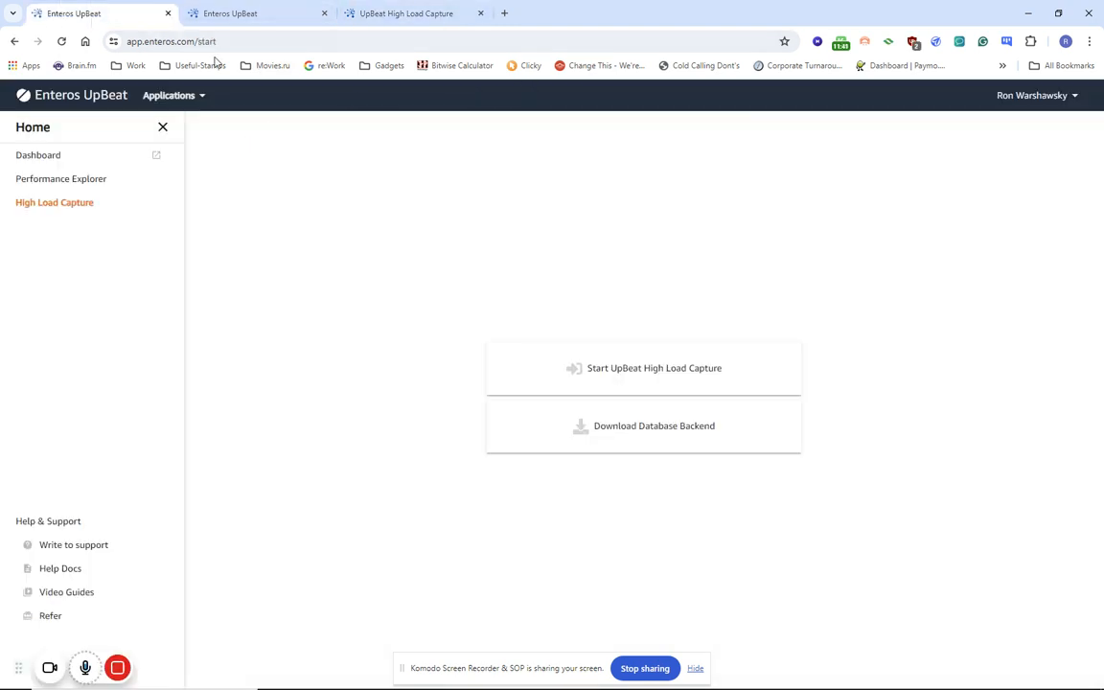
pyautogui.click(228, 16)
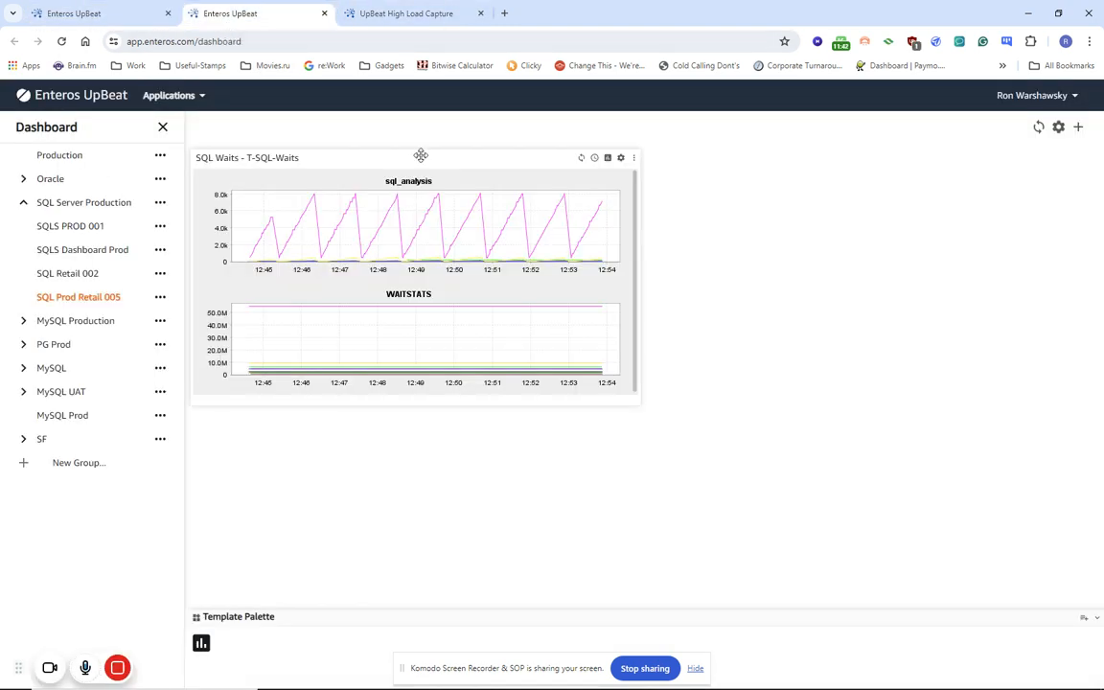
# - Start another dashlet in the SQL Prod Retail 005 dashboard, titled HM Cross Platforms with the type Heatmap
pyautogui.click(159, 296)
pyautogui.click(211, 314)
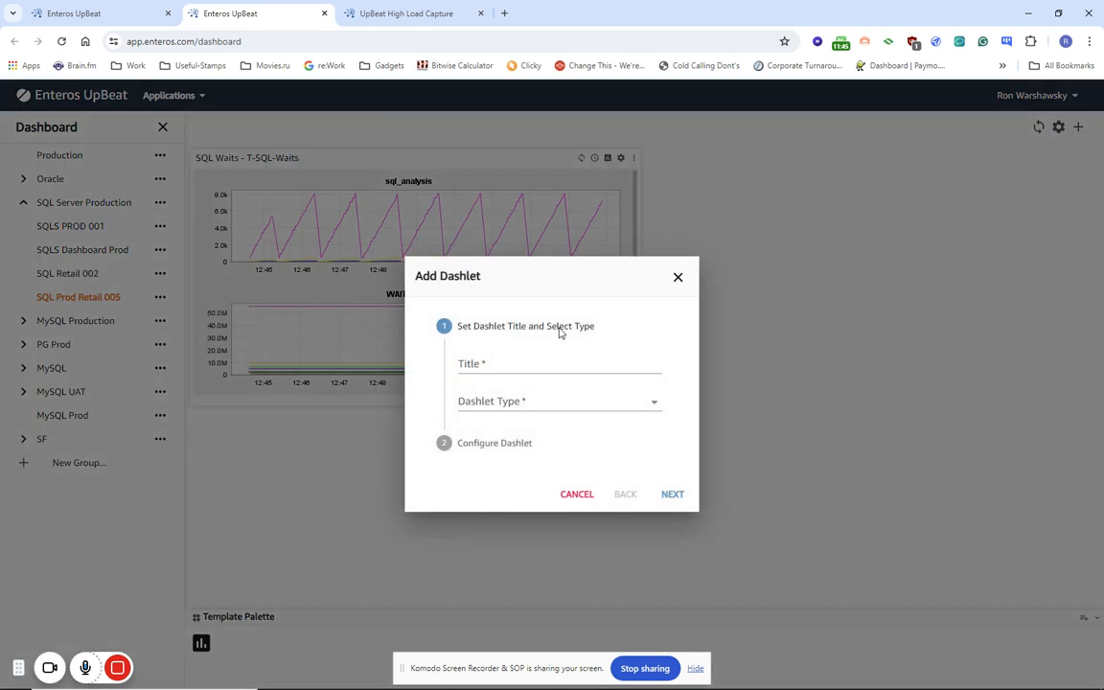
pyautogui.click(507, 361)
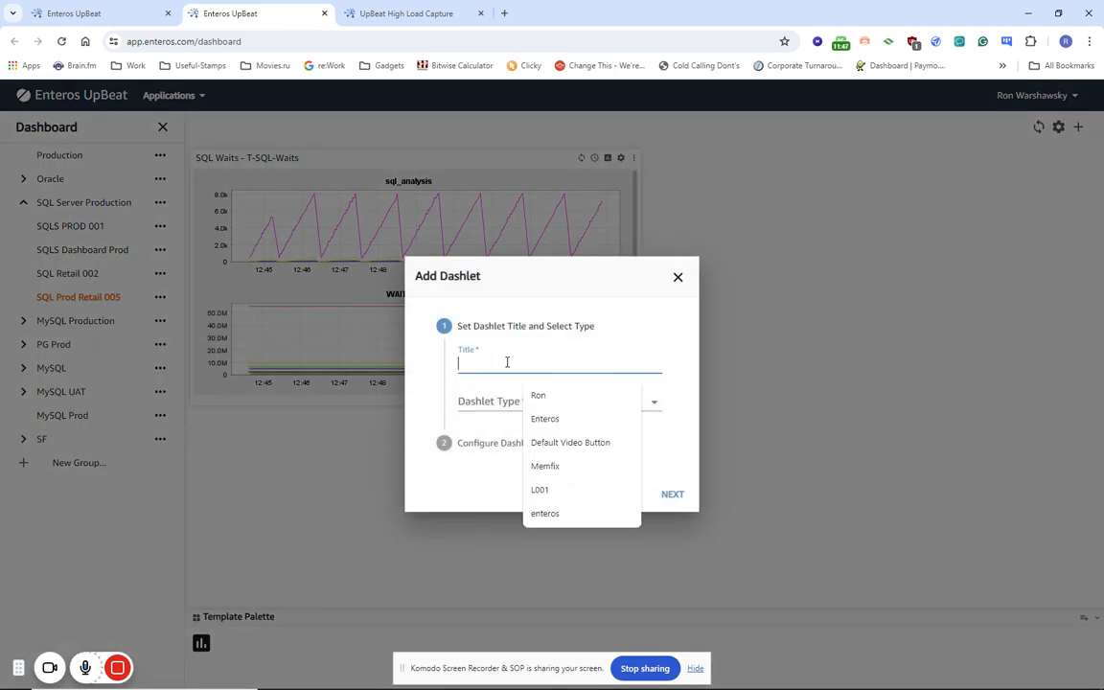
pyautogui.write('HM ')
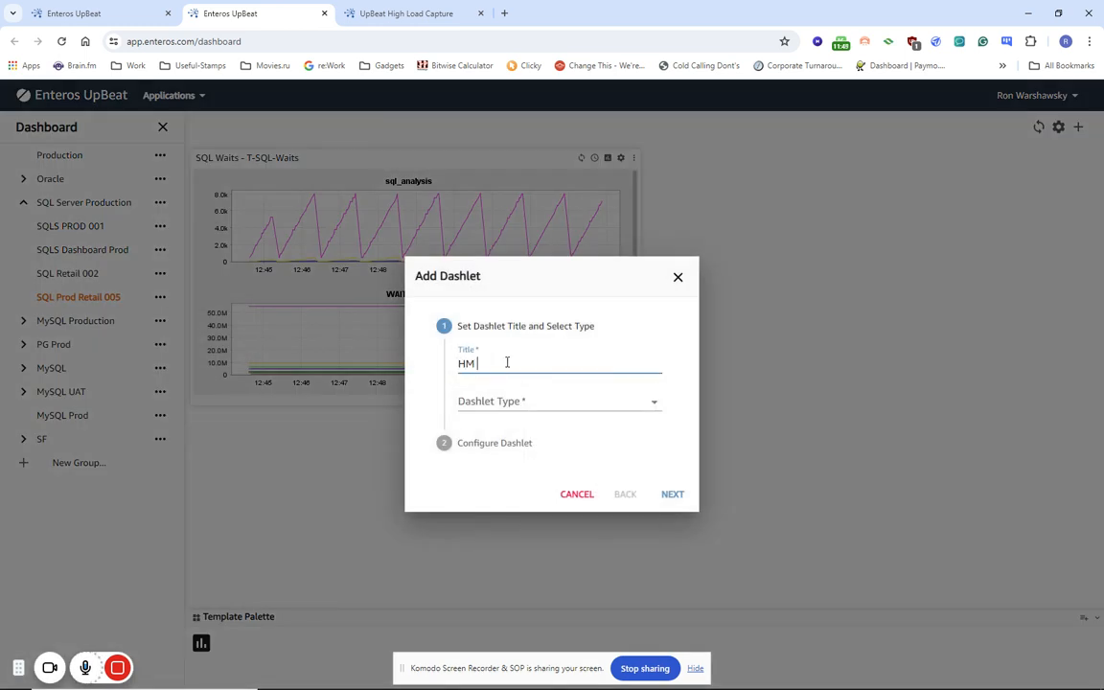
pyautogui.write('Cross Platforms')
pyautogui.click(503, 402)
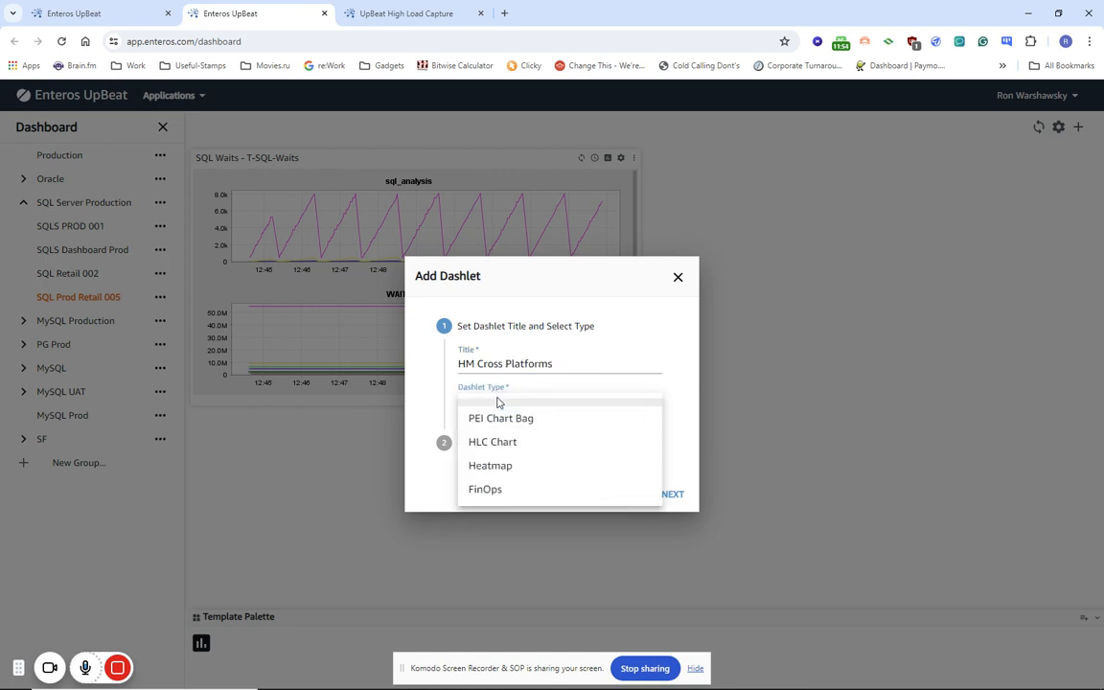
pyautogui.click(491, 466)
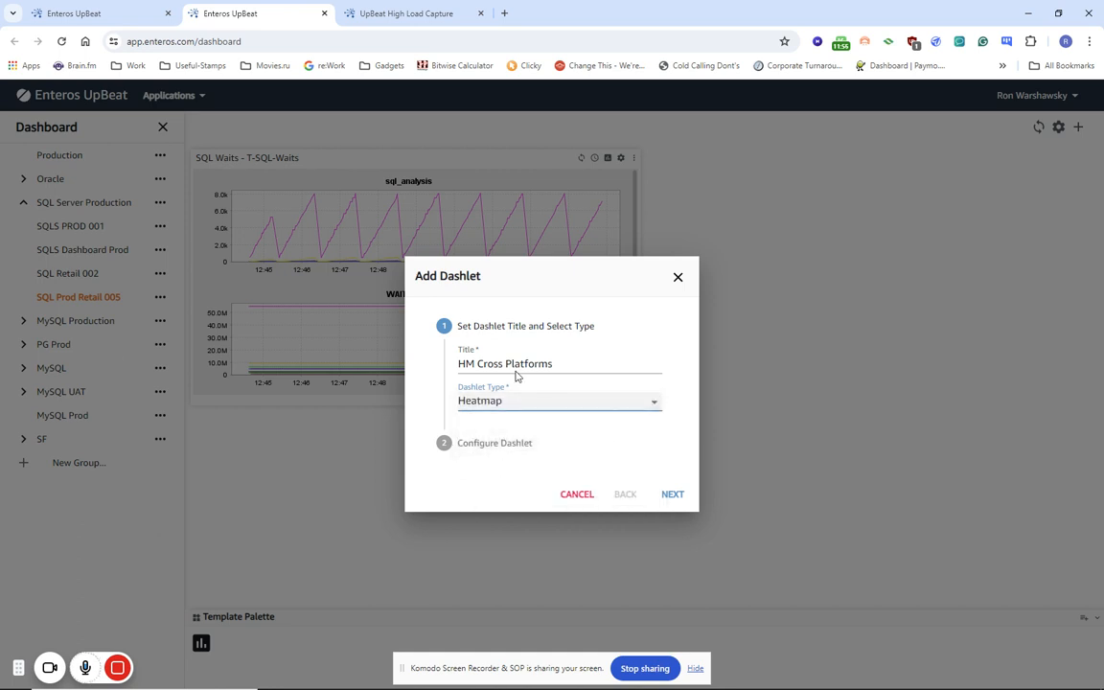
pyautogui.click(671, 494)
# - Configure the heatmap dashlet with Default Backend, the R-SQL-Waits spike detection report and the T-SQL-Waits static template
pyautogui.click(505, 380)
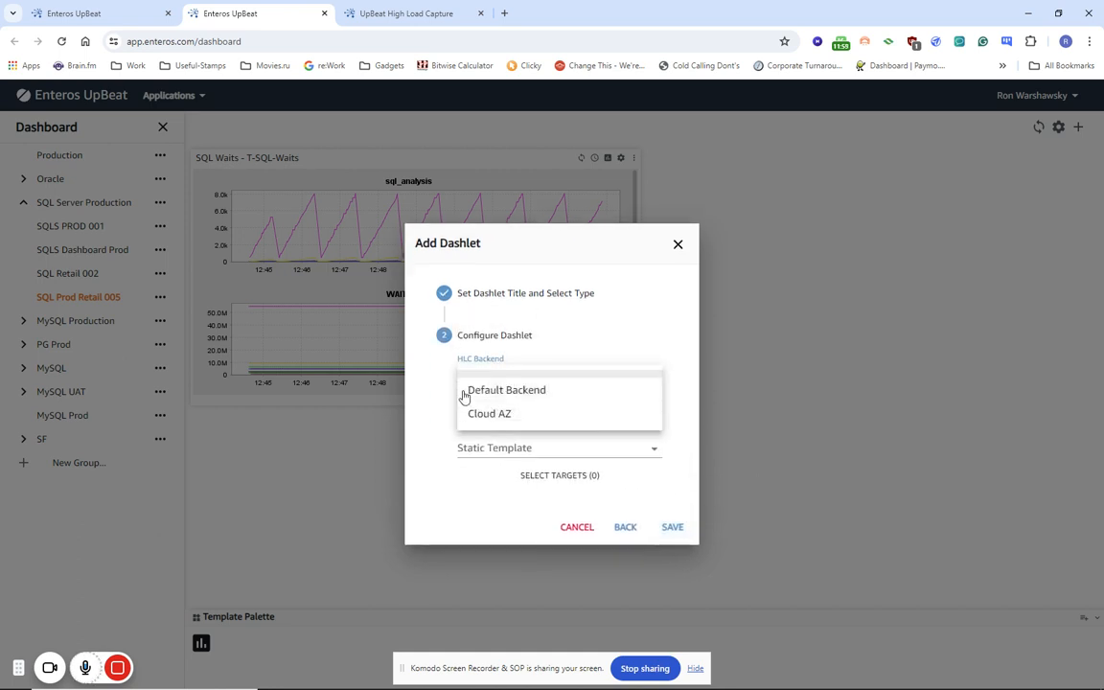
pyautogui.click(483, 400)
pyautogui.click(500, 418)
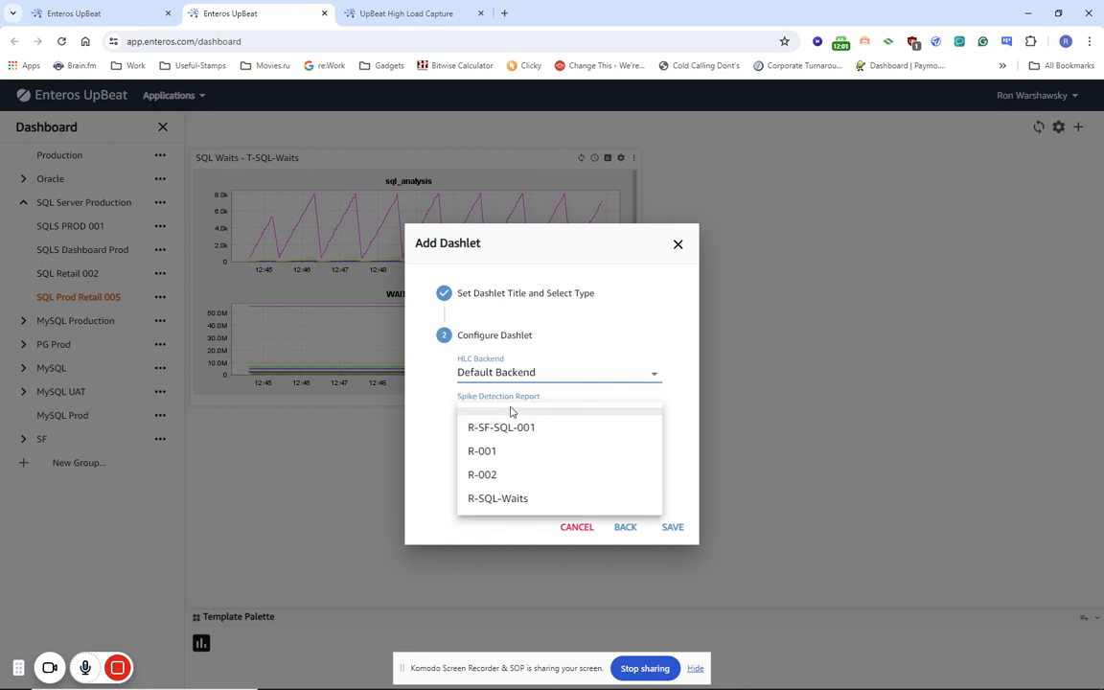
pyautogui.click(486, 500)
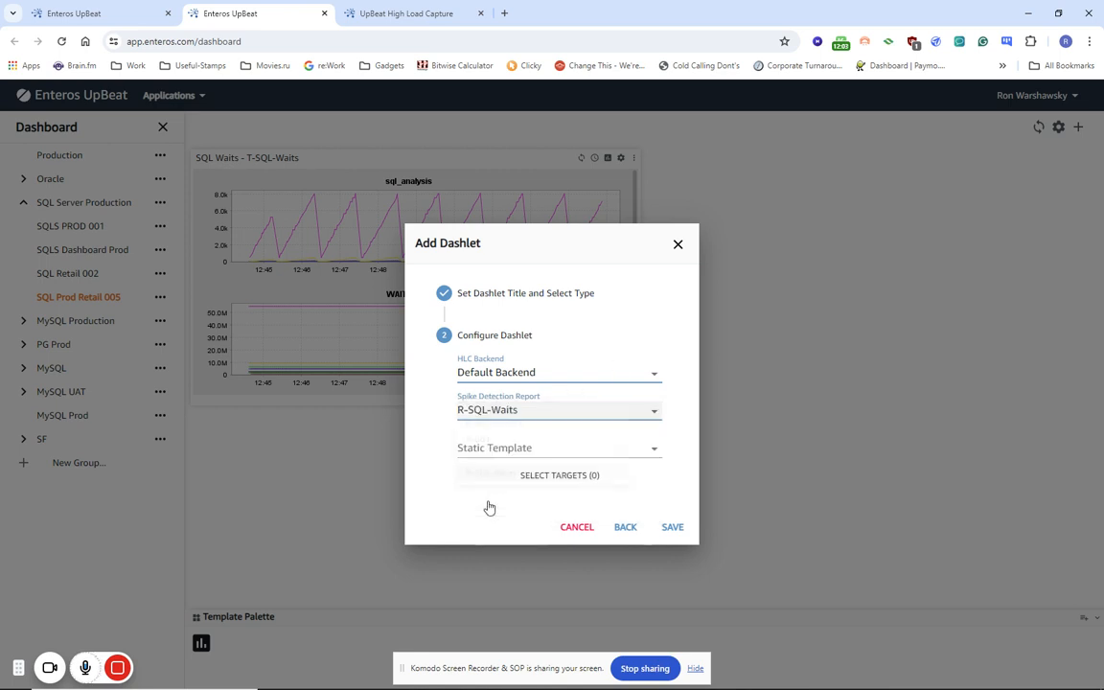
pyautogui.click(495, 453)
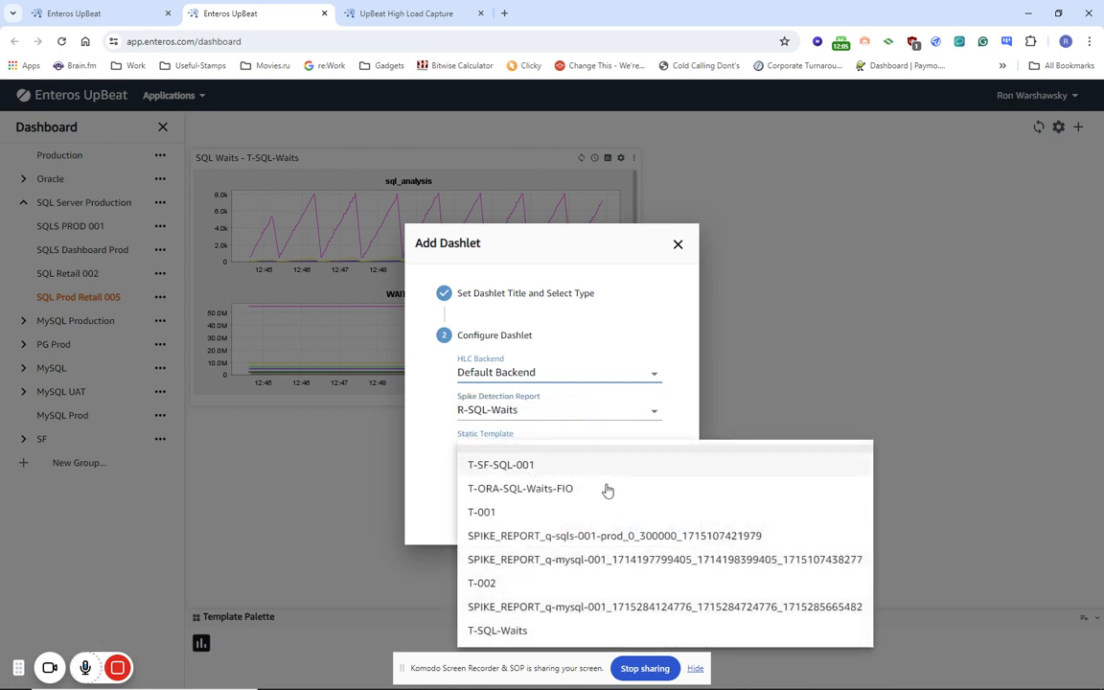
pyautogui.click(518, 631)
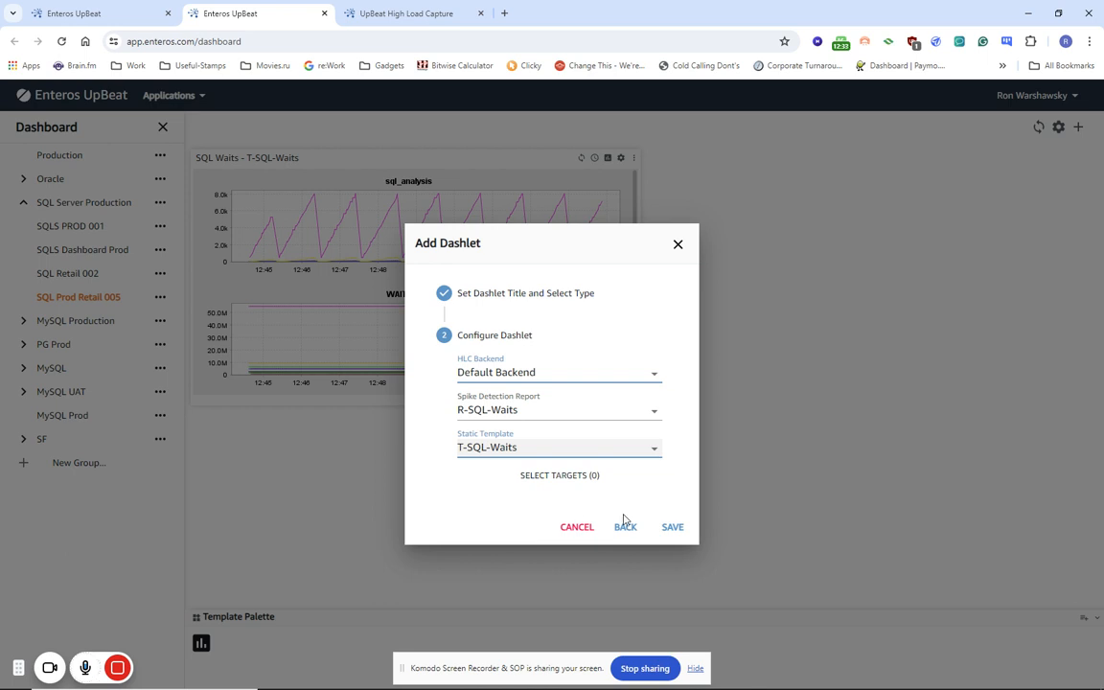
# - Assign the targets q-sqls-001, q-ora-prod-001, q-ora-prod-002, q-sf-prd-001 and q-mysql-001 to the heatmap dashlet and save it
pyautogui.click(569, 483)
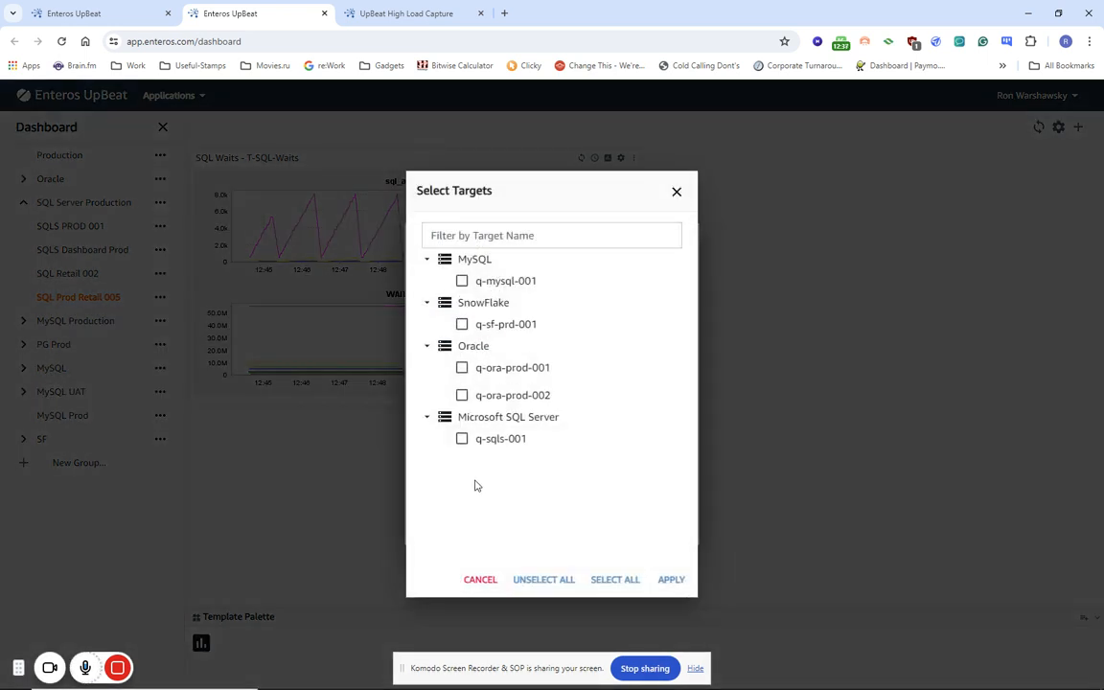
pyautogui.click(461, 438)
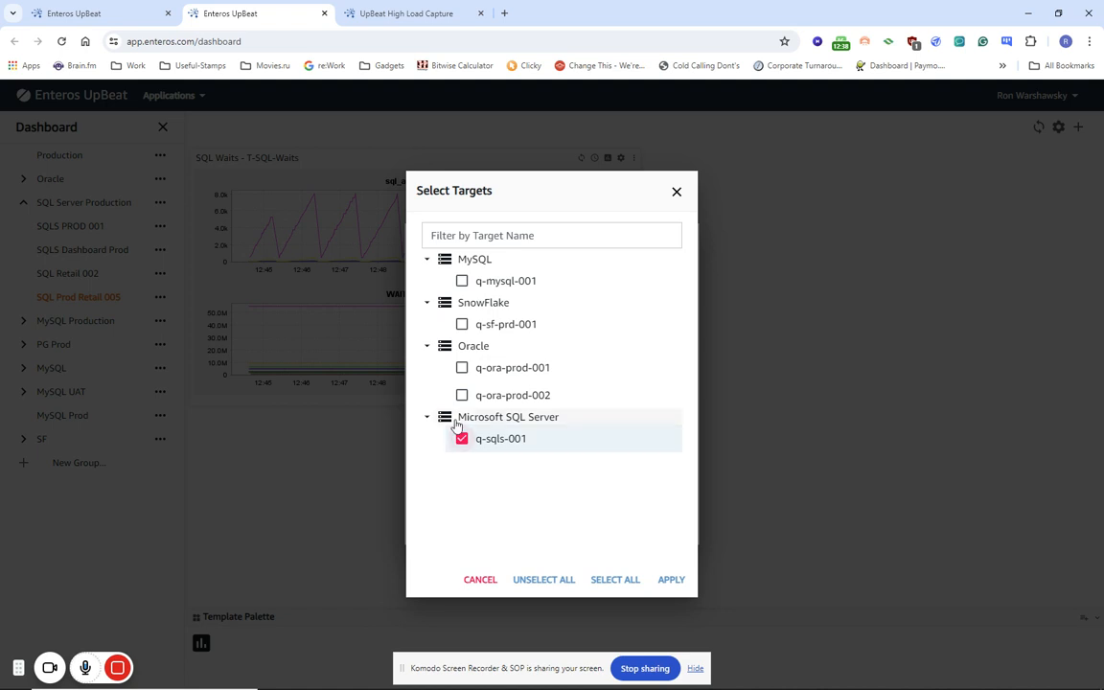
pyautogui.click(461, 368)
pyautogui.click(461, 395)
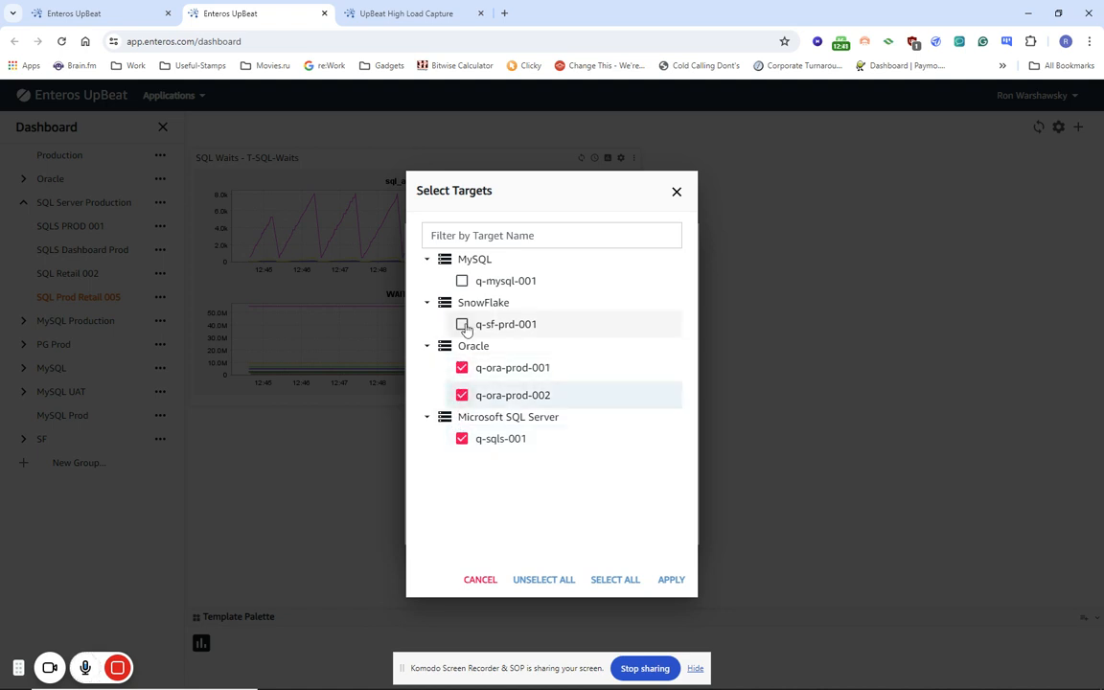
pyautogui.click(461, 324)
pyautogui.click(463, 282)
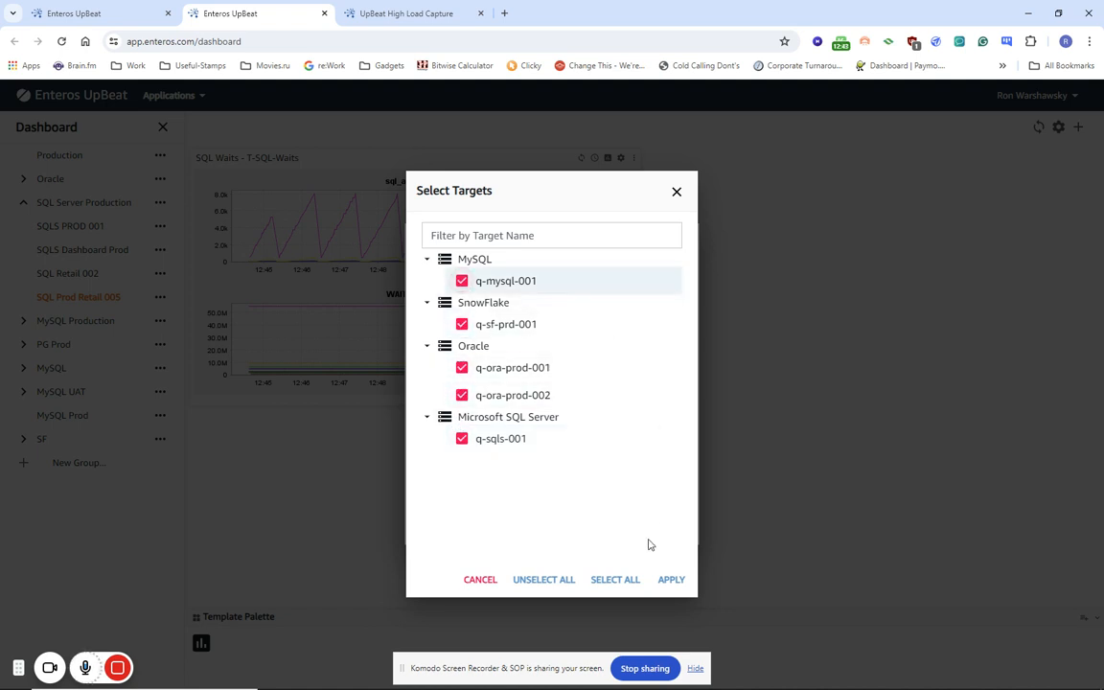
pyautogui.click(671, 583)
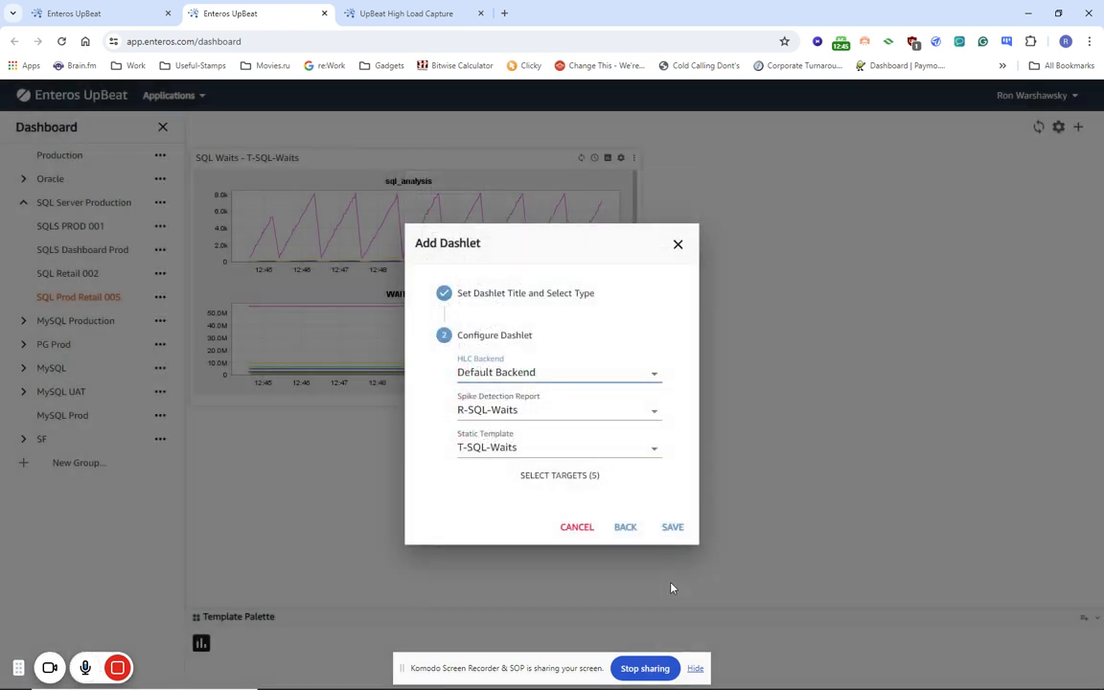
pyautogui.click(672, 527)
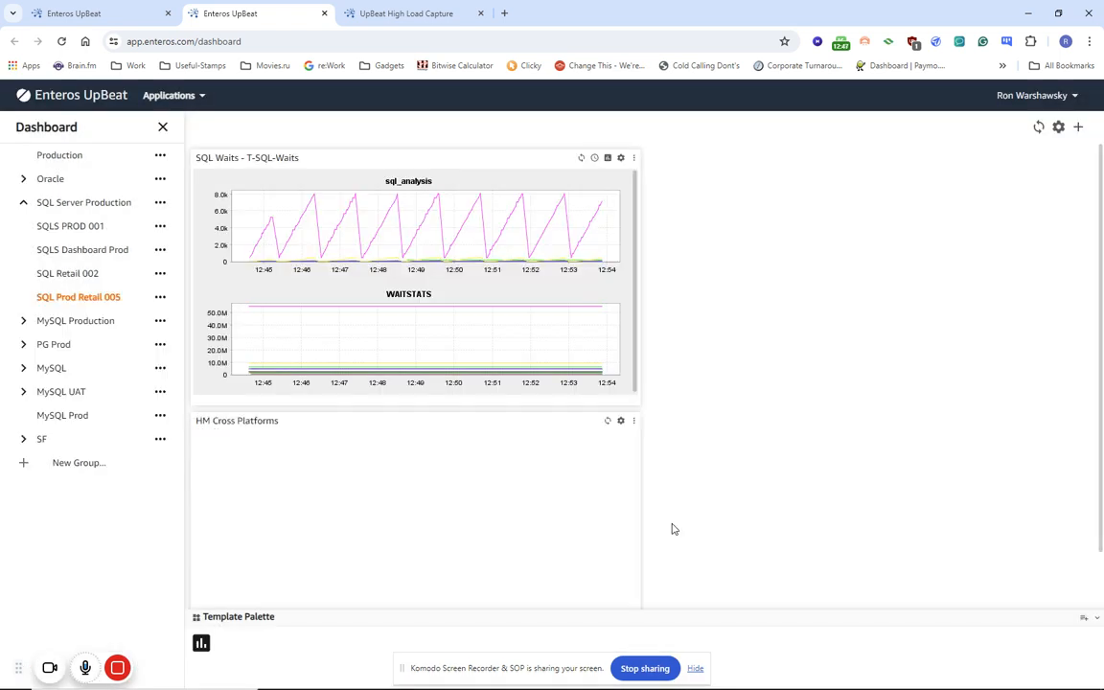
# - Check the target status of the HM Cross Platforms tiles and move this dashlet above the SQL Waits dashlet
pyautogui.scroll(-1, 488, 527)
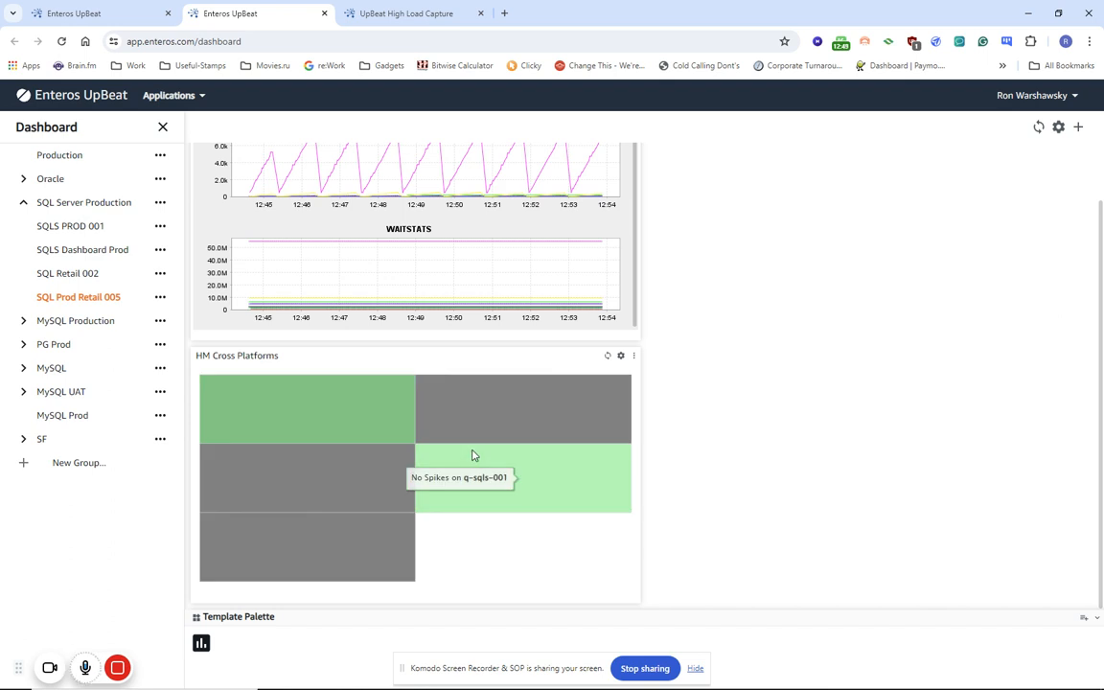
pyautogui.moveTo(365, 469)
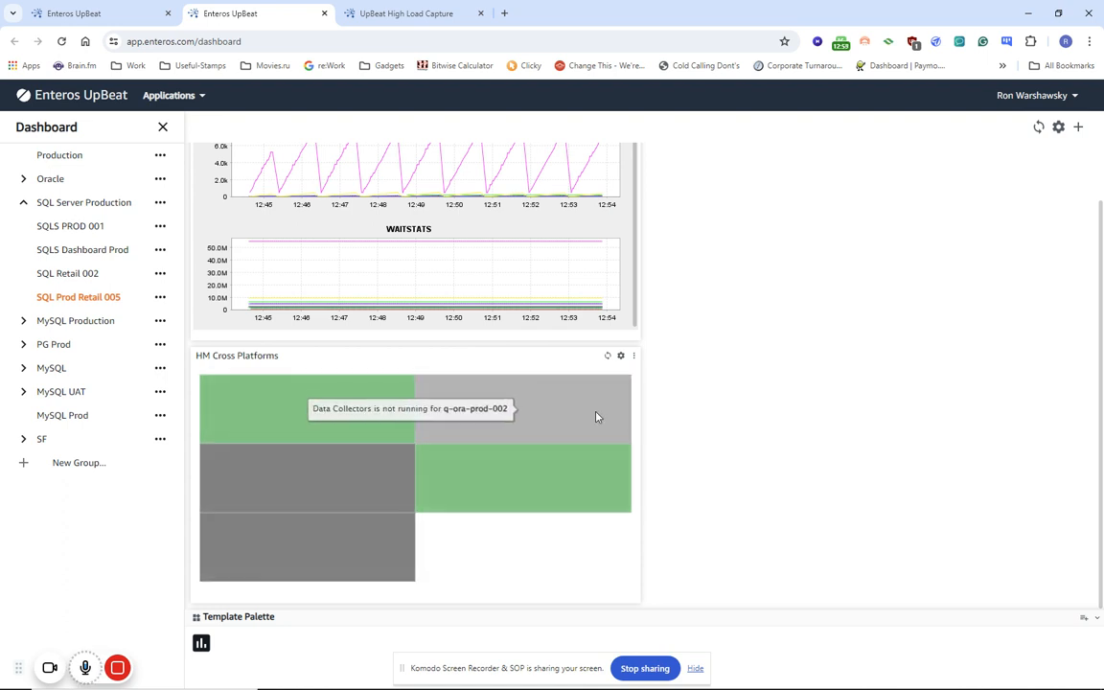
pyautogui.moveTo(406, 357); pyautogui.dragTo(401, 108)
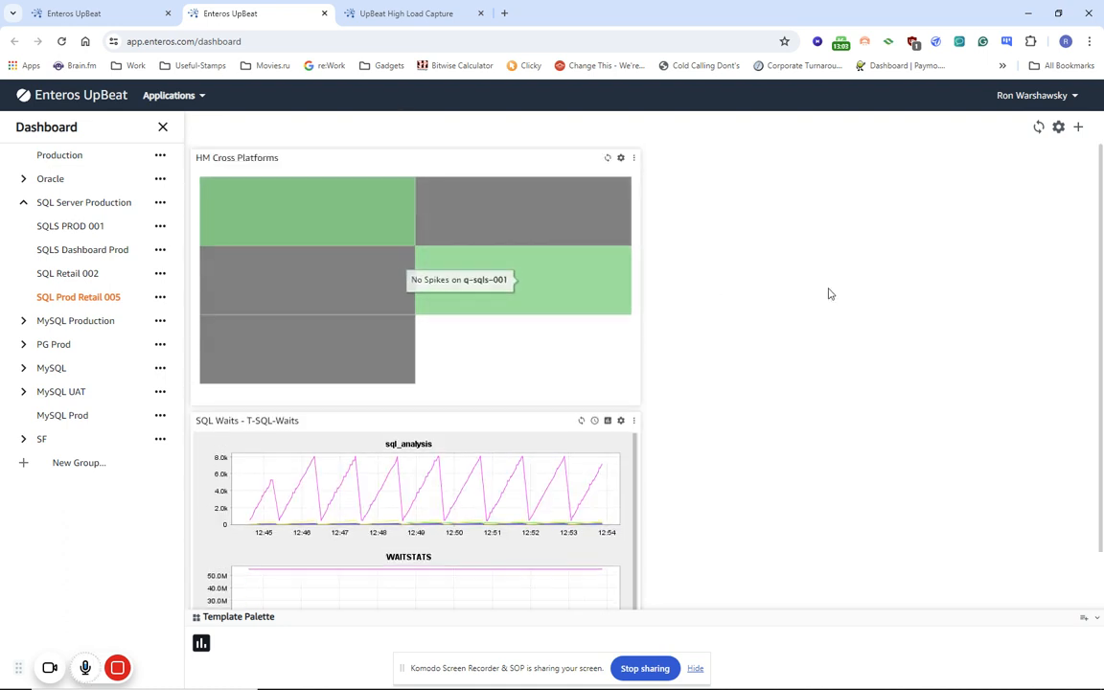
# - View the spike lists of the q-sqls-001 tile and the first green tile in the heatmap, closing each one
pyautogui.click(500, 286)
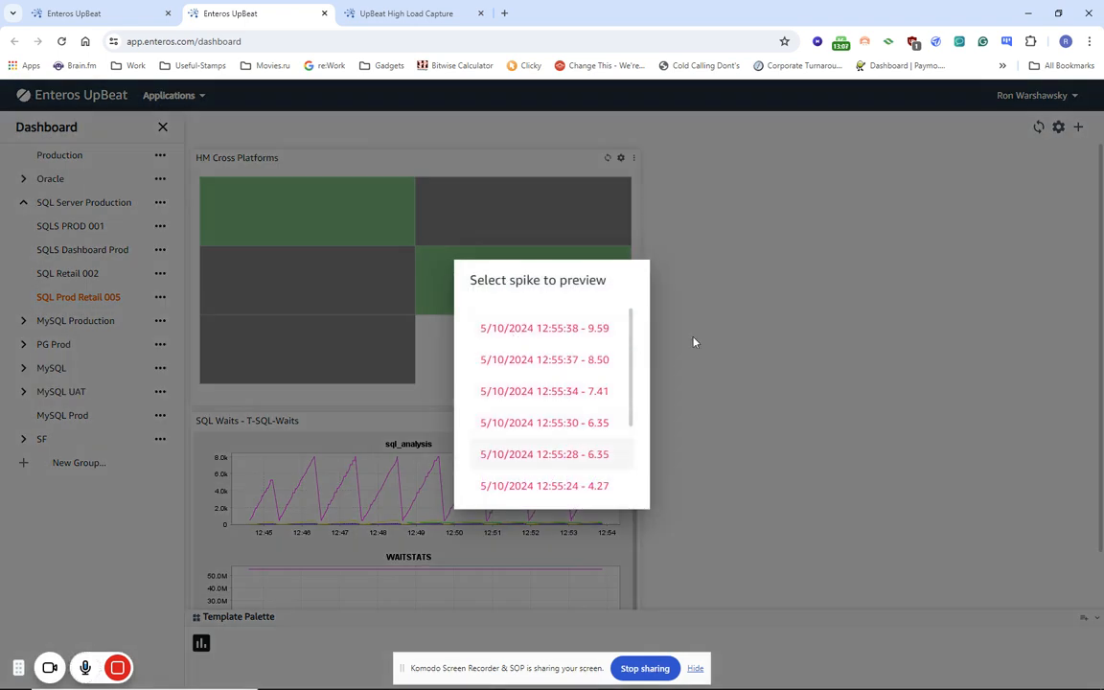
pyautogui.click(766, 258)
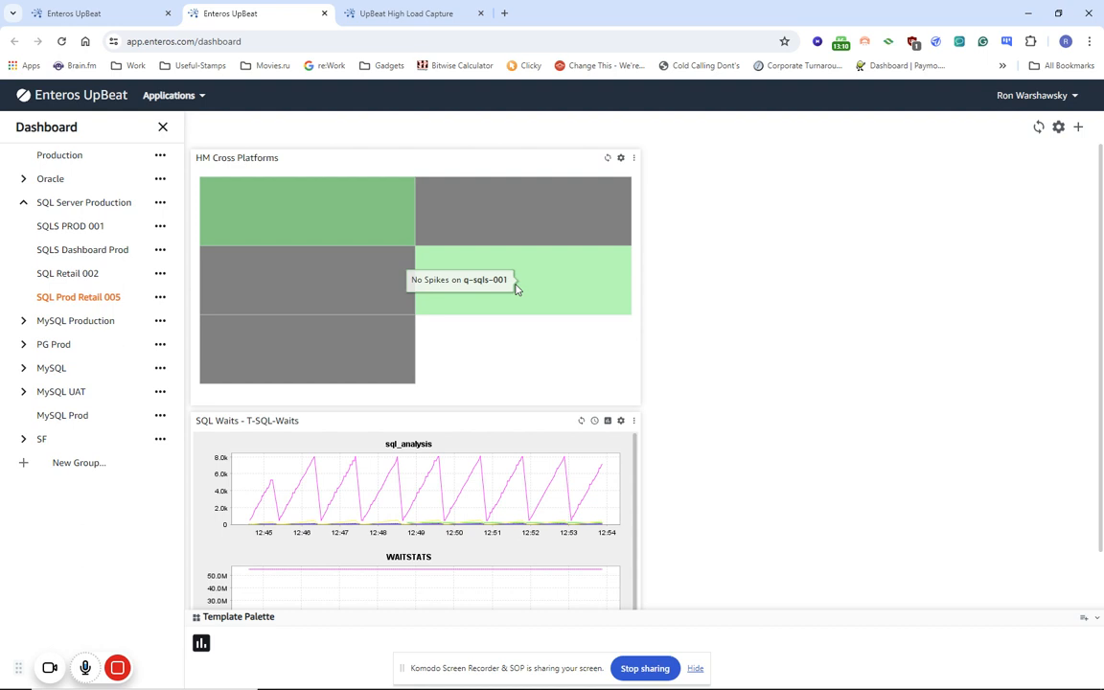
pyautogui.click(276, 207)
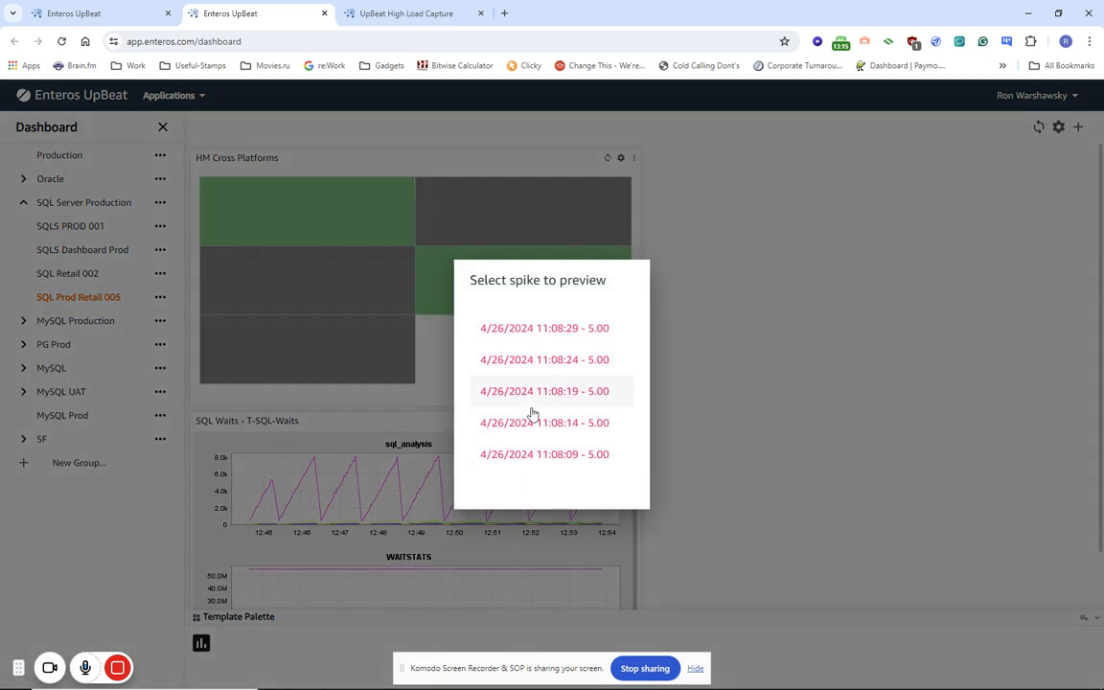
pyautogui.click(672, 301)
# - Preview the 5/10/2024 12:55:38 spike of q-sqls-001 from the heatmap and open its charts in High Load Capture
pyautogui.click(480, 268)
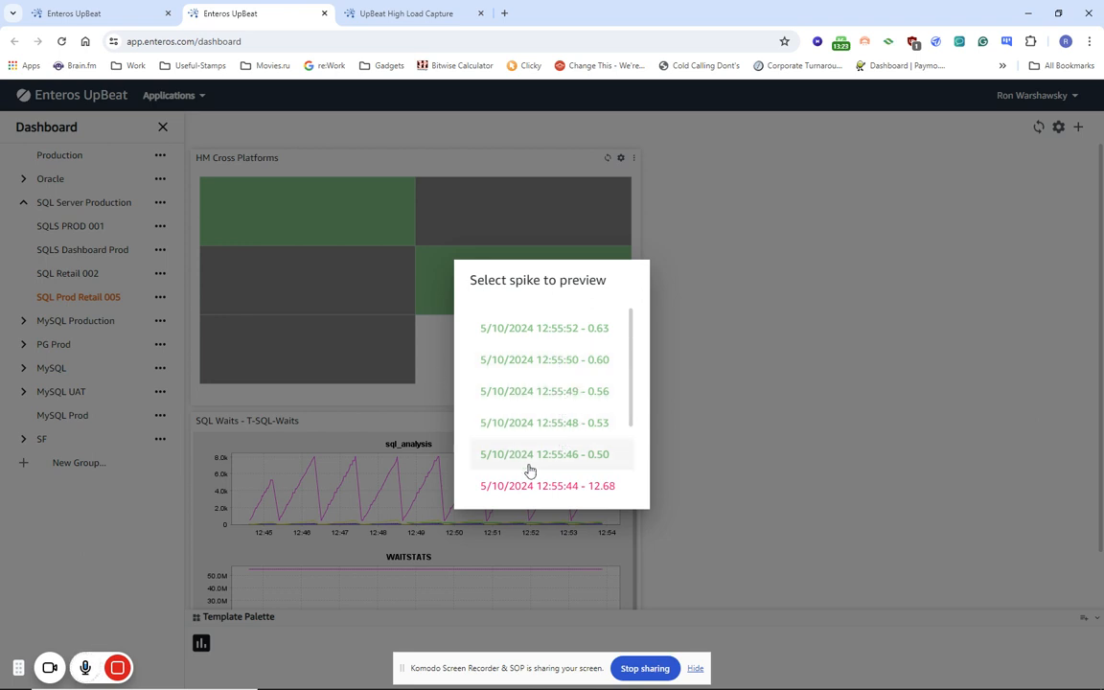
pyautogui.scroll(-2, 563, 379)
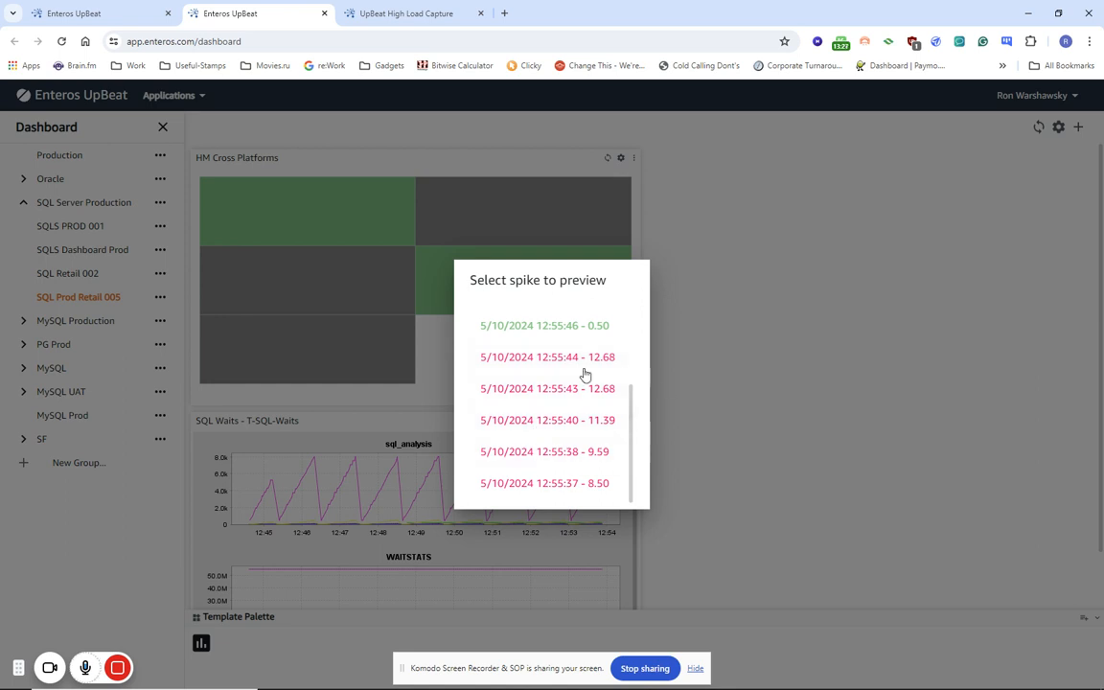
pyautogui.click(528, 456)
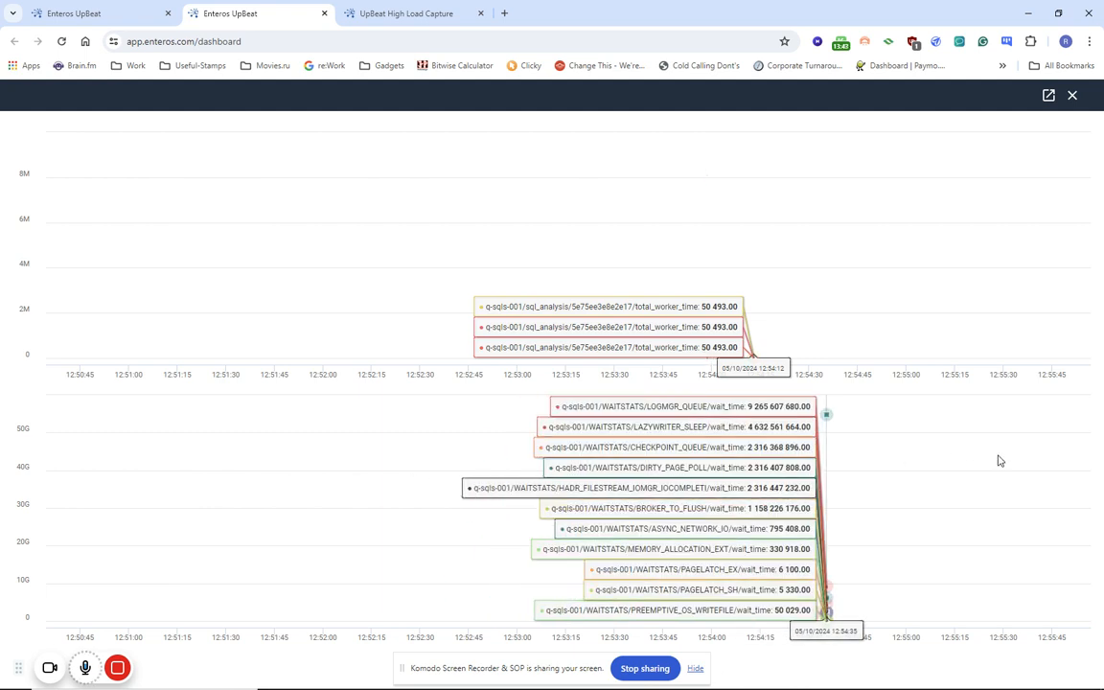
pyautogui.click(1047, 97)
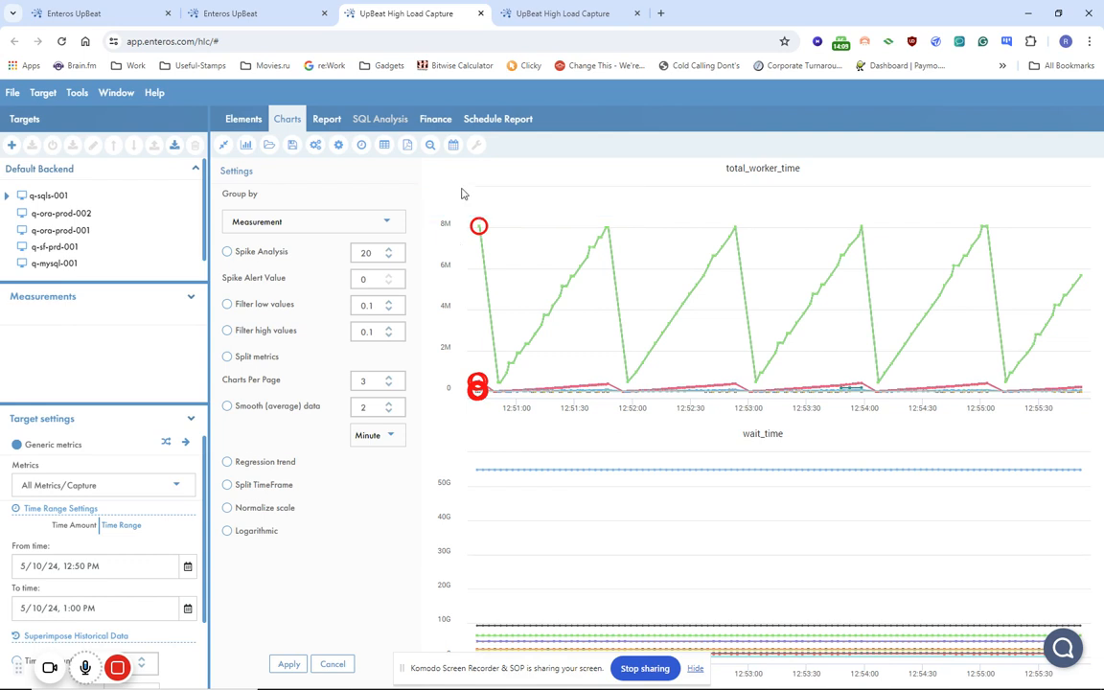
# - Narrow the total_worker_time chart to its first spike and apply that period as the time range, waiting for unresponsive pages
pyautogui.moveTo(469, 198)
pyautogui.mouseDown()
pyautogui.moveTo(547, 360)
pyautogui.moveTo(569, 475)
pyautogui.mouseUp()
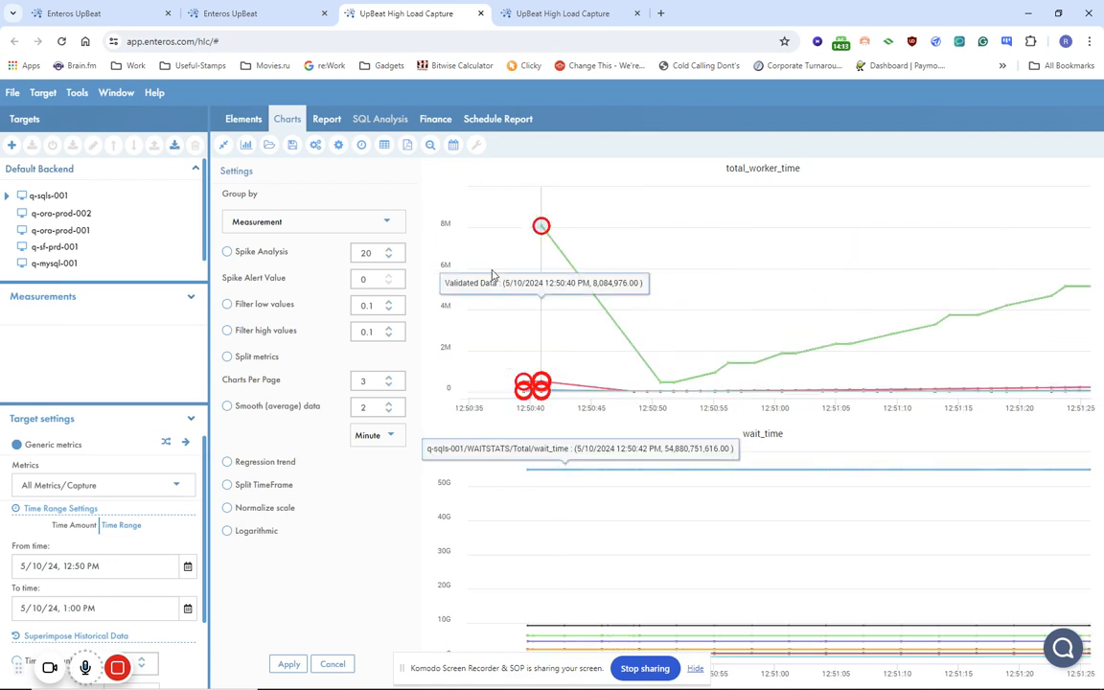
pyautogui.click(364, 146)
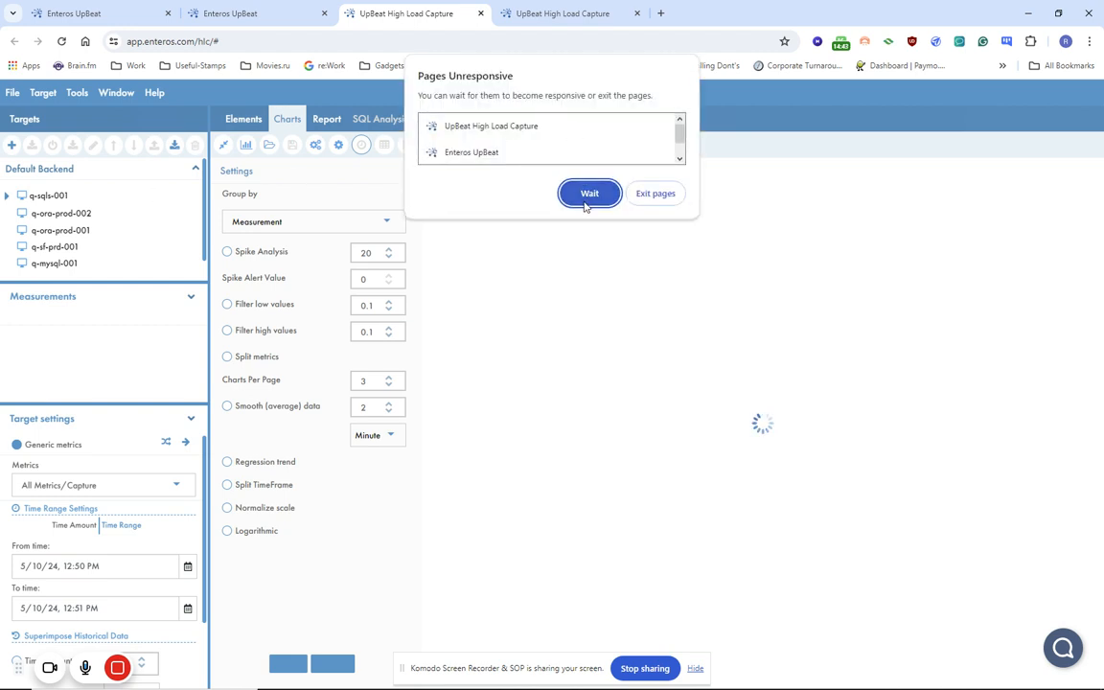
pyautogui.click(585, 193)
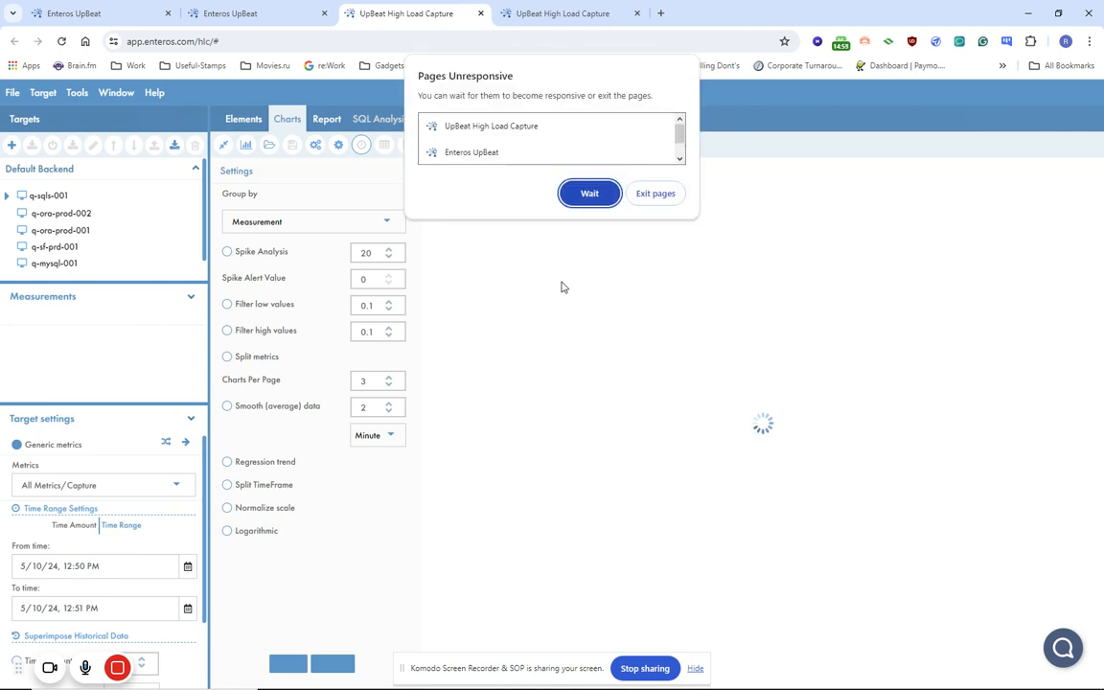
pyautogui.click(580, 191)
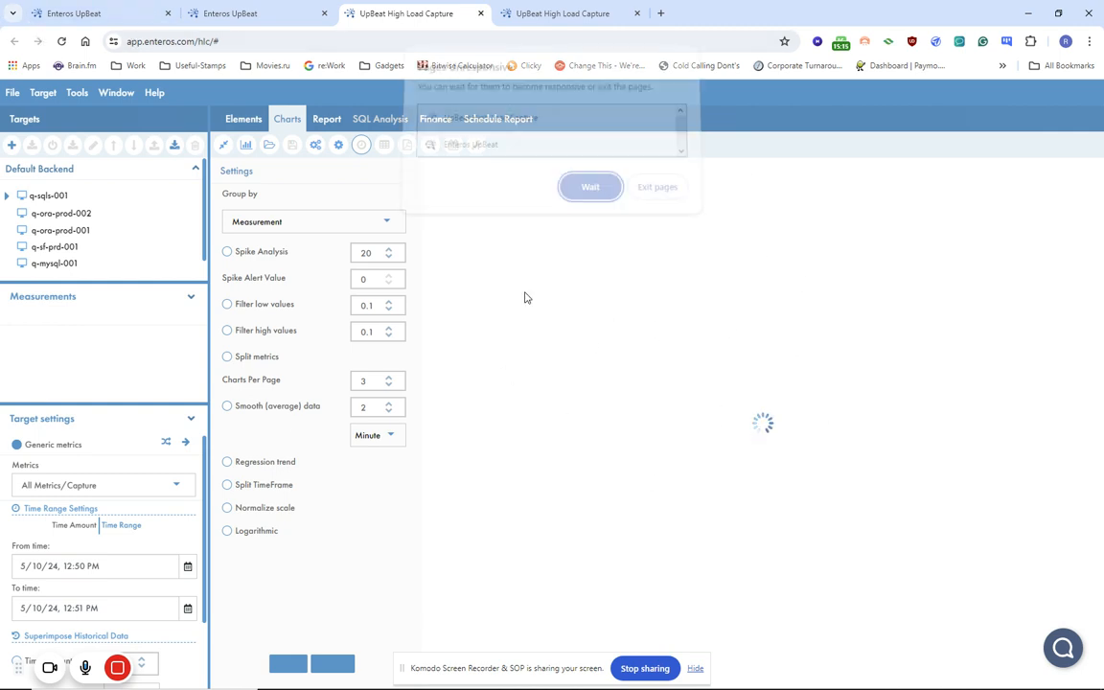
pyautogui.click(584, 193)
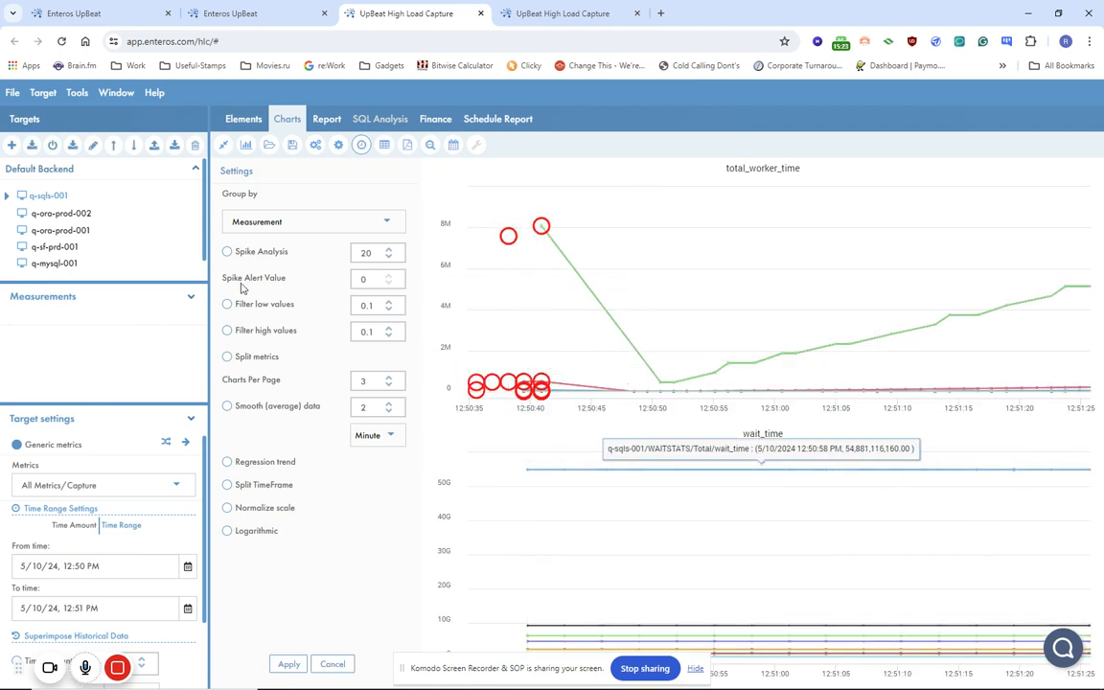
# - Run a top search on the total_worker_time measurement of sql_analysis under q-sqls-001
pyautogui.click(8, 196)
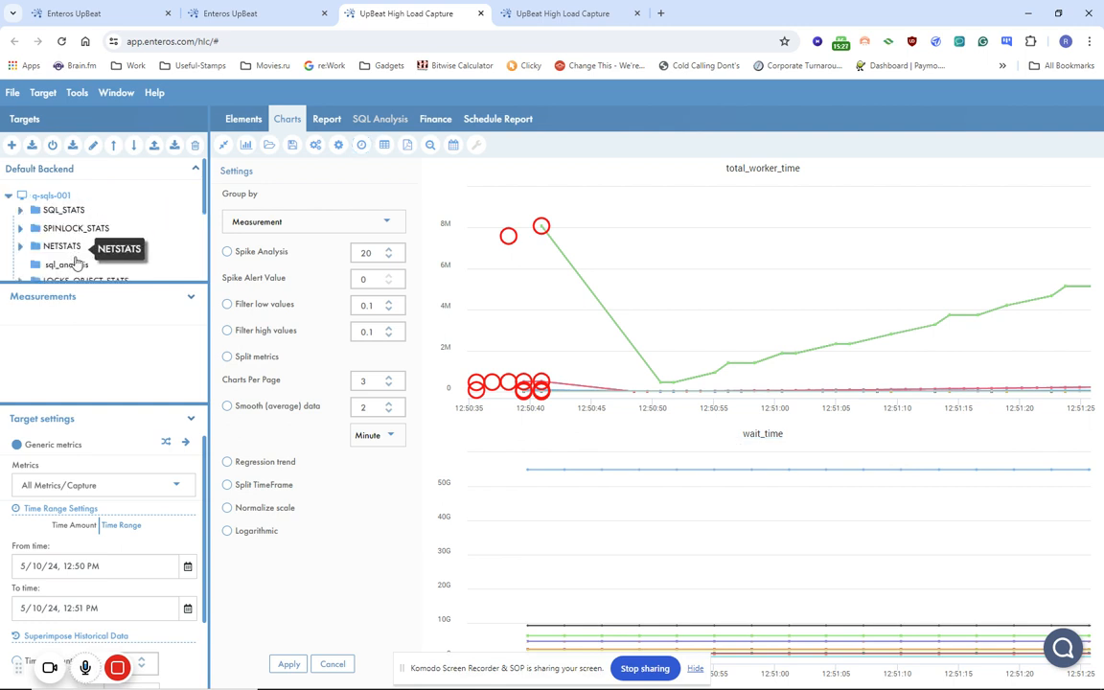
pyautogui.click(75, 266)
pyautogui.scroll(-2, 122, 342)
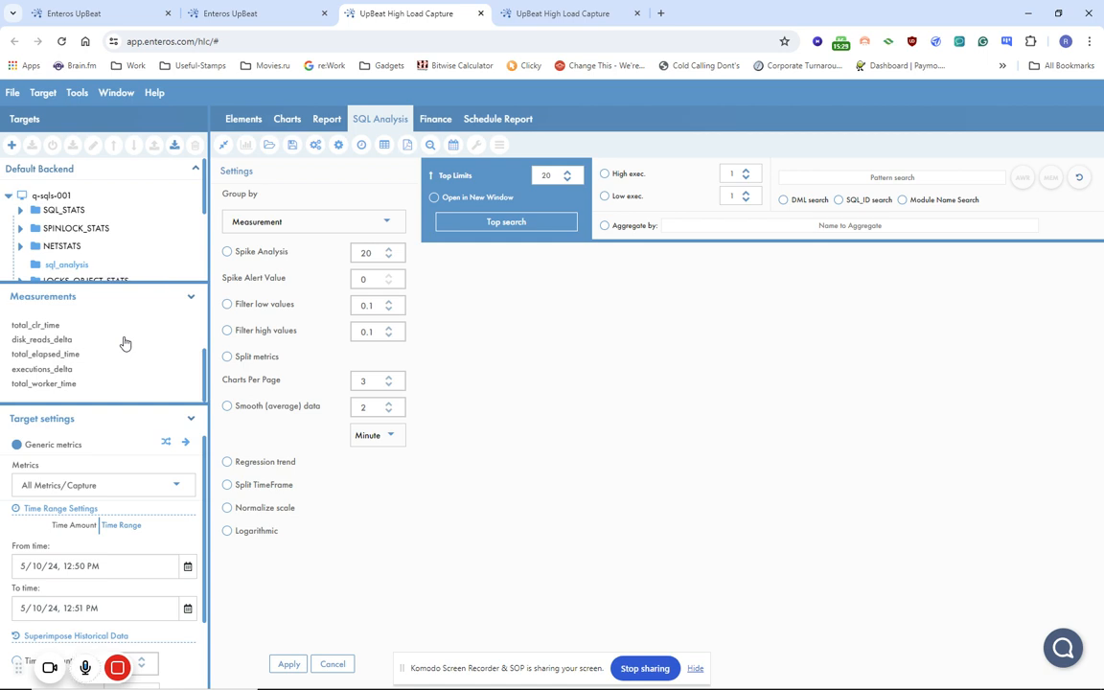
pyautogui.scroll(2, 156, 355)
pyautogui.scroll(-2, 153, 367)
pyautogui.click(43, 385)
pyautogui.click(492, 229)
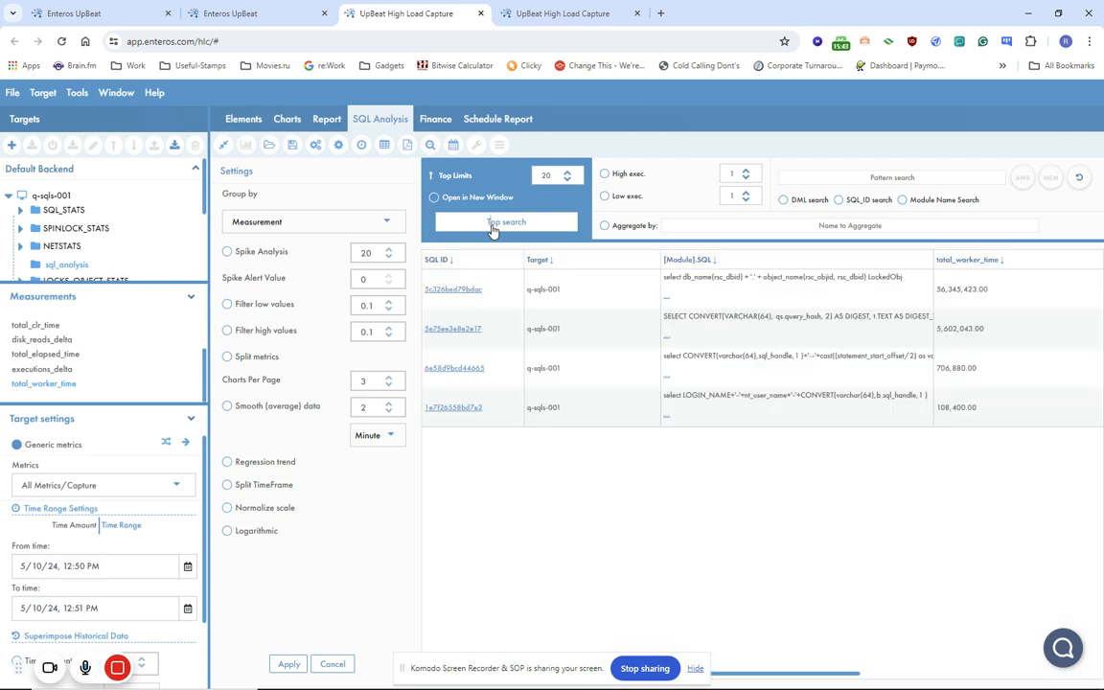
# - Examine the SQL plan of statement 5c326bed79bdac, and return to the dashboard with the spike preview closed
pyautogui.click(959, 291)
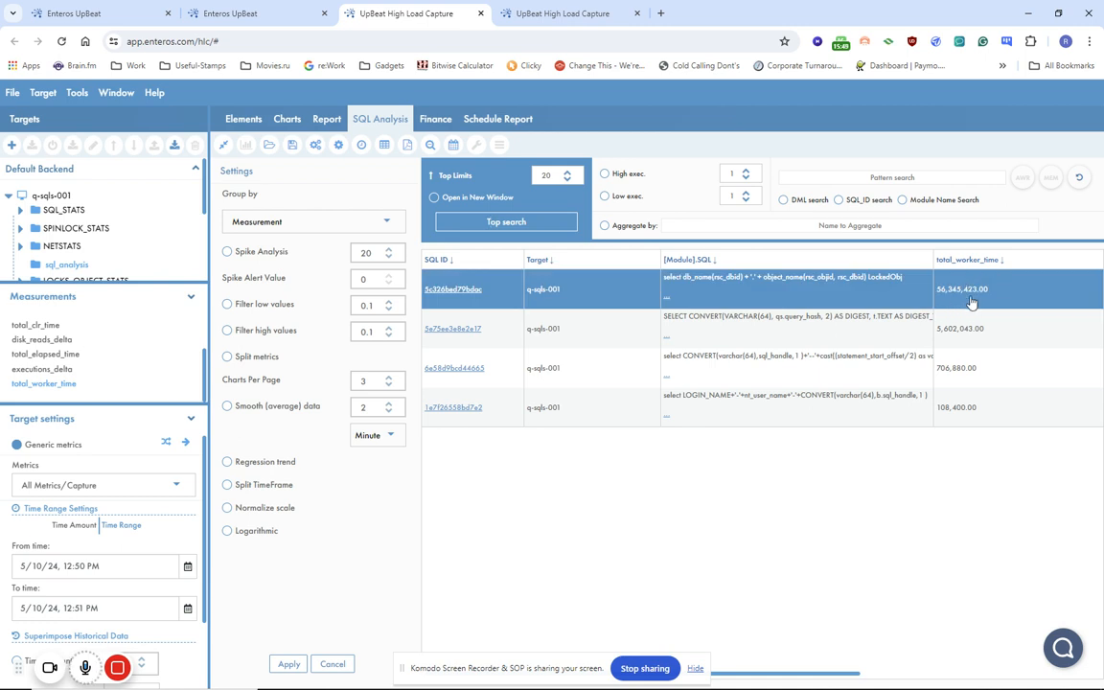
pyautogui.click(450, 294)
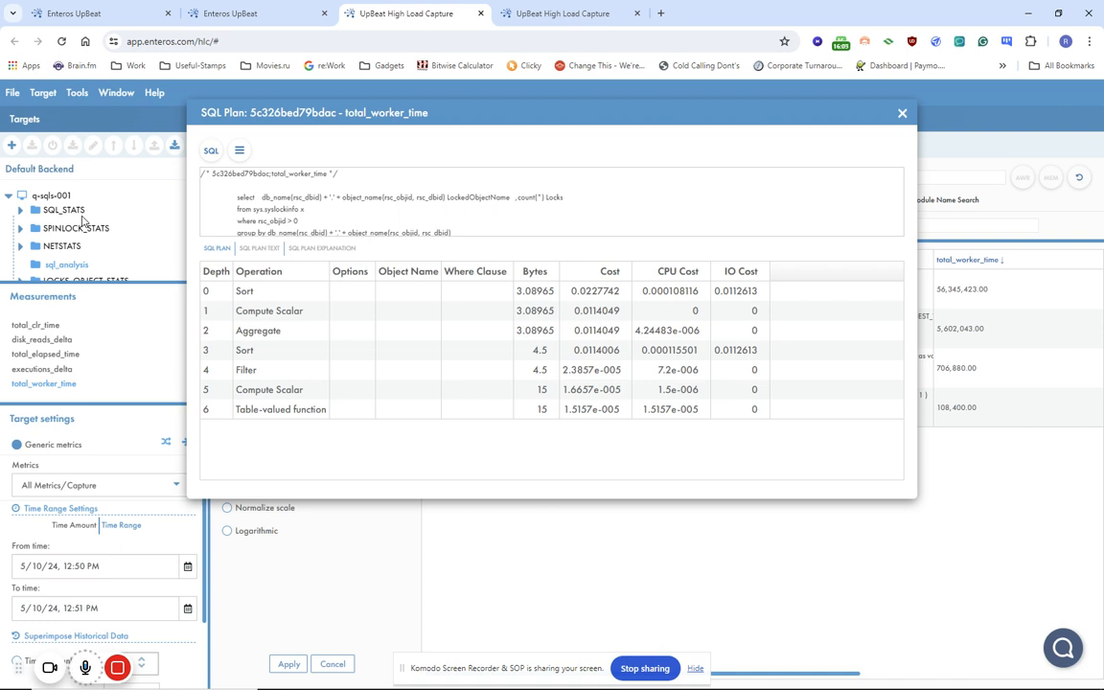
pyautogui.click(591, 330)
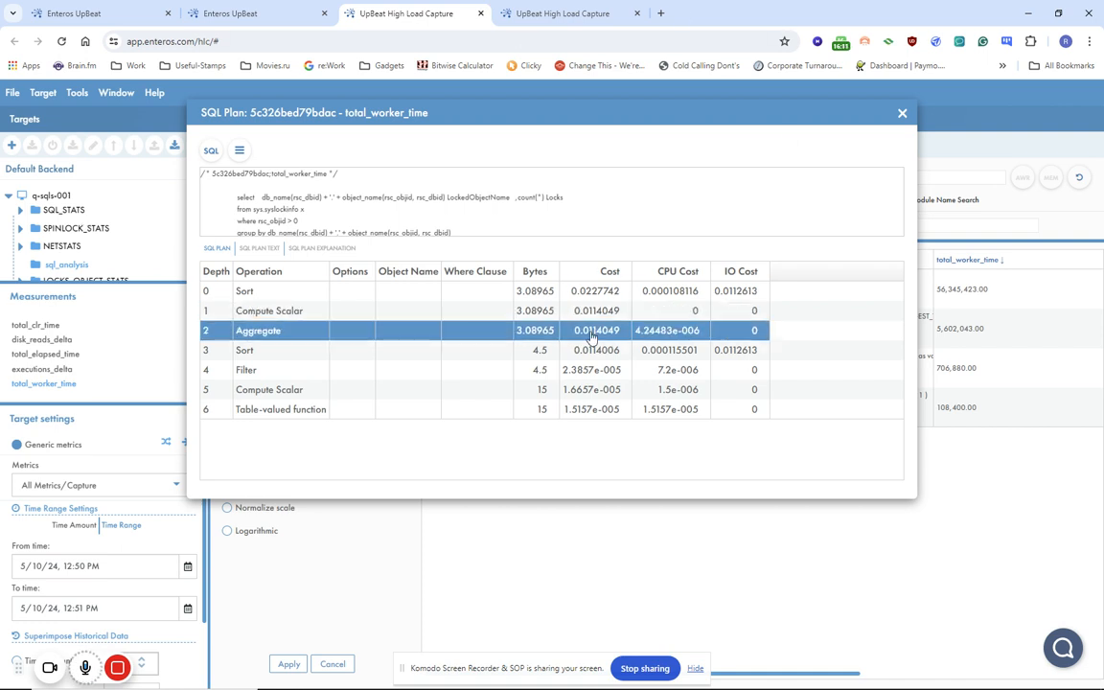
pyautogui.click(246, 14)
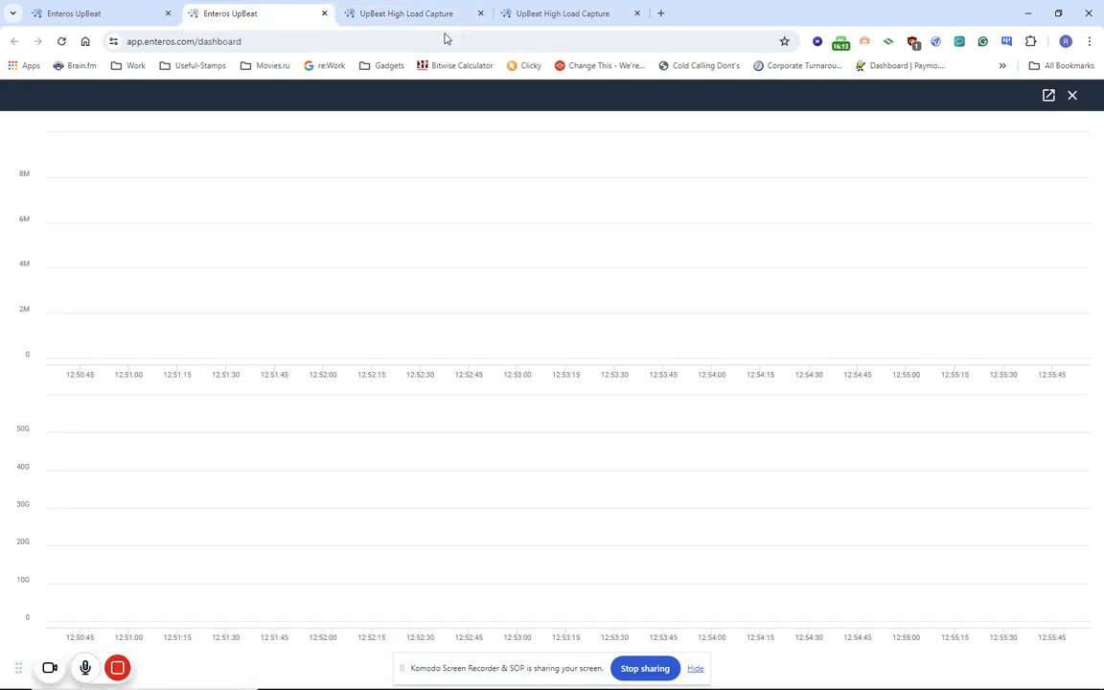
pyautogui.click(1073, 95)
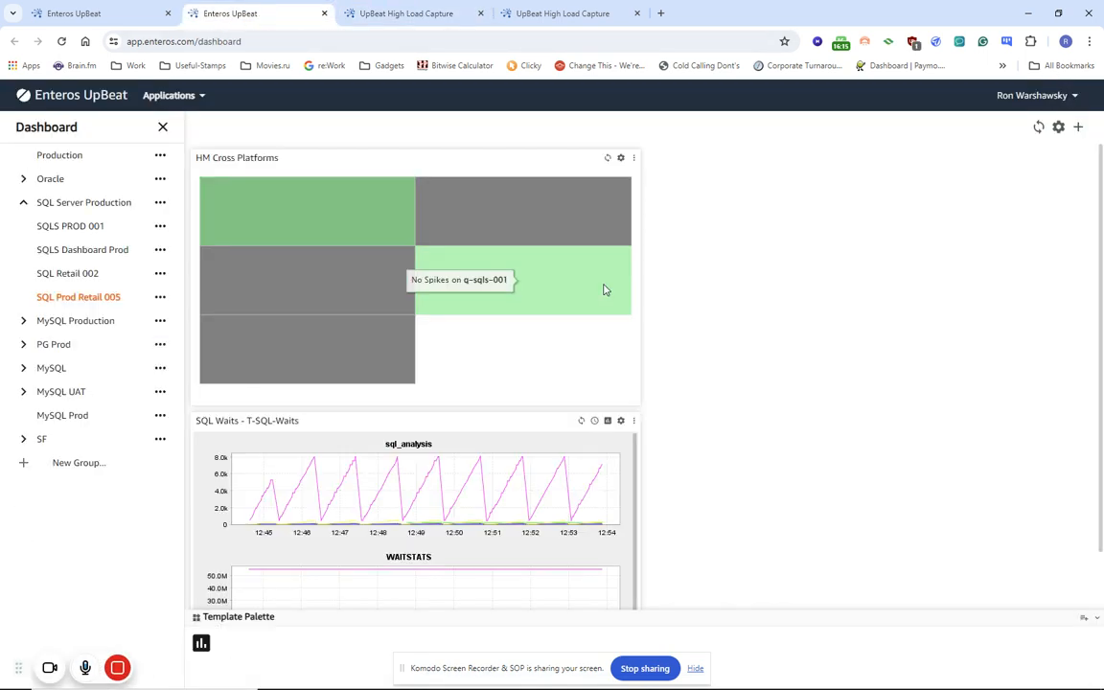